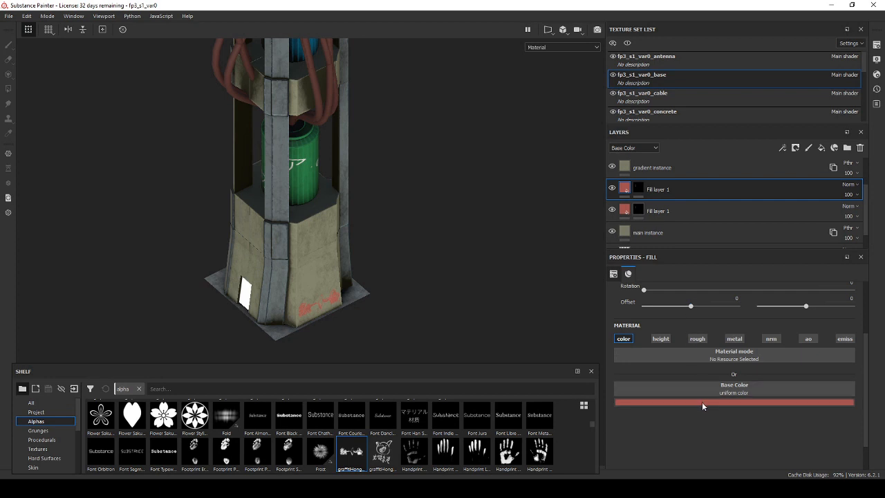
Change the base color of the upper red Fill layer 1 to yellow-green.
left_click(702, 403)
left_click(785, 364)
left_click_drag(768, 341, 763, 337)
Clear the mask of the yellow-green fill layer and choose the second graffiti alpha for the paint brush.
left_click(637, 188)
right_click(637, 188)
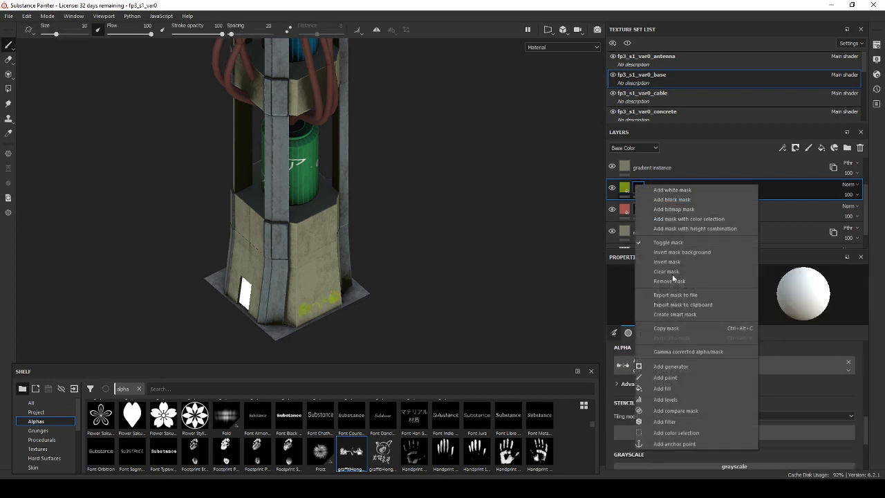
left_click(667, 271)
left_click(675, 361)
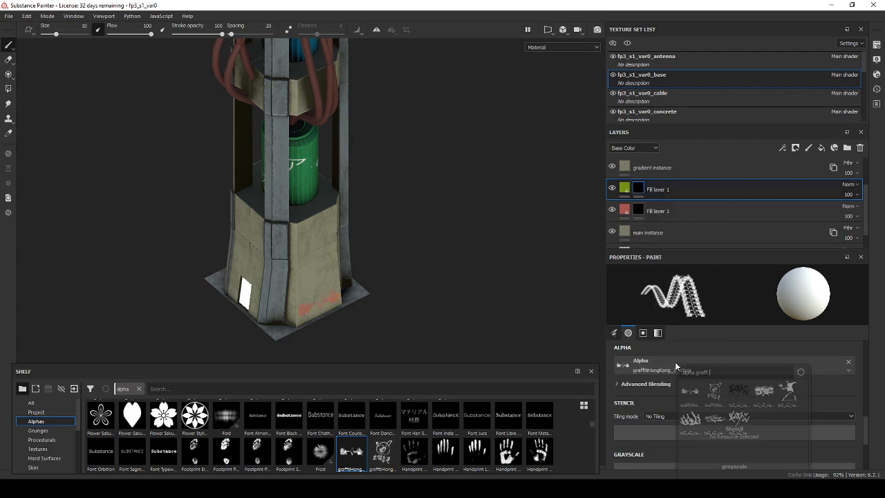
left_click(714, 393)
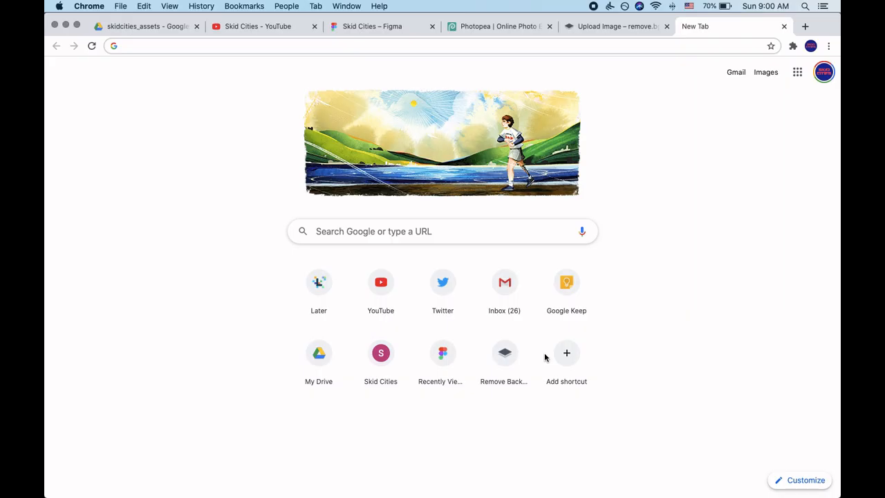
Switch to Chrome and search Google Images for "hong kong graffiti".
type("hon")
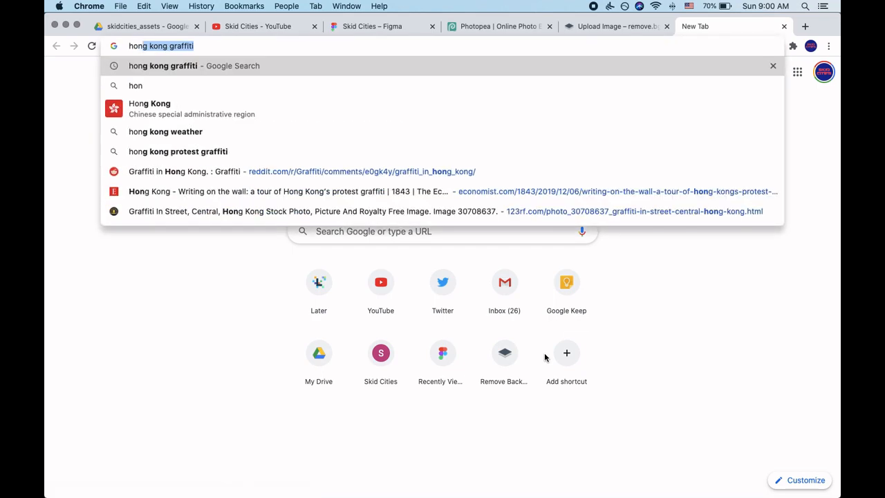
key("Return")
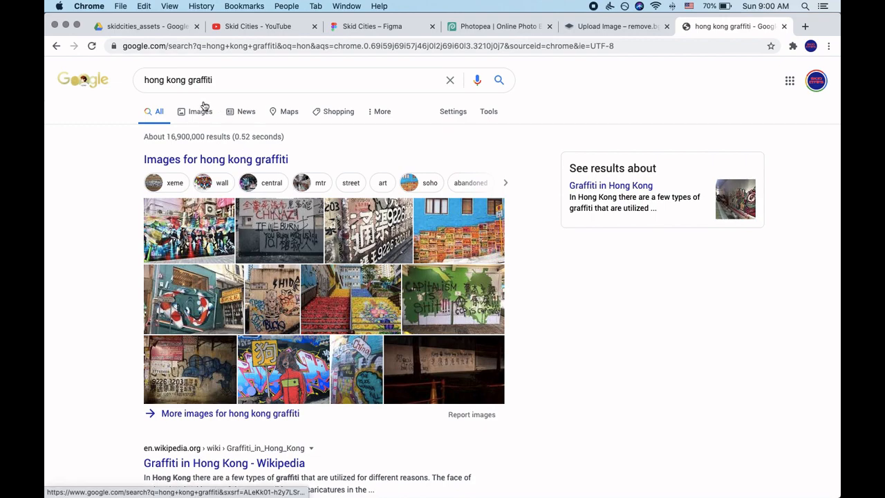
left_click(202, 111)
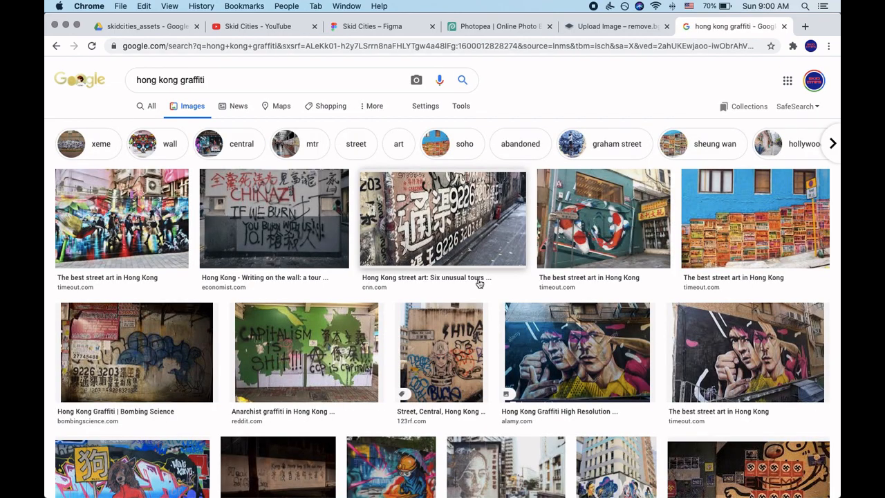
Open the Reddit post of the mural with two figures and a yellow umbrella, and capture a screenshot of the artwork.
scroll(479, 279, "down", 2)
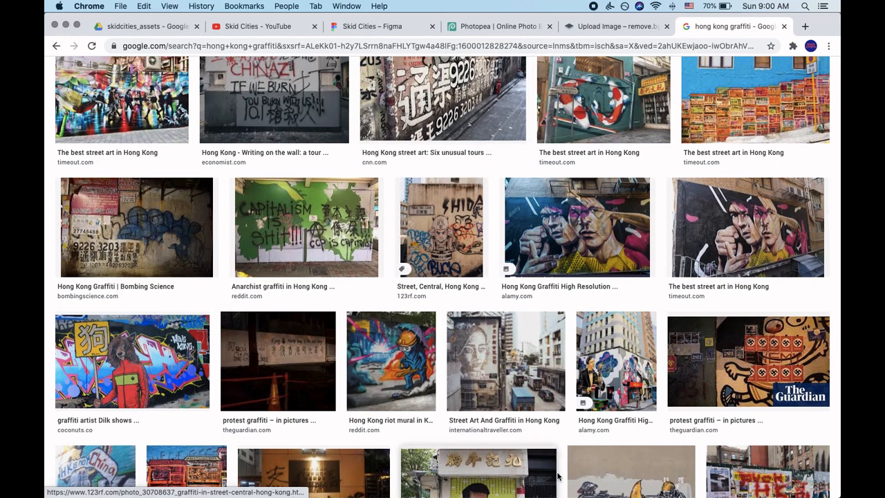
scroll(553, 401, "down", 2)
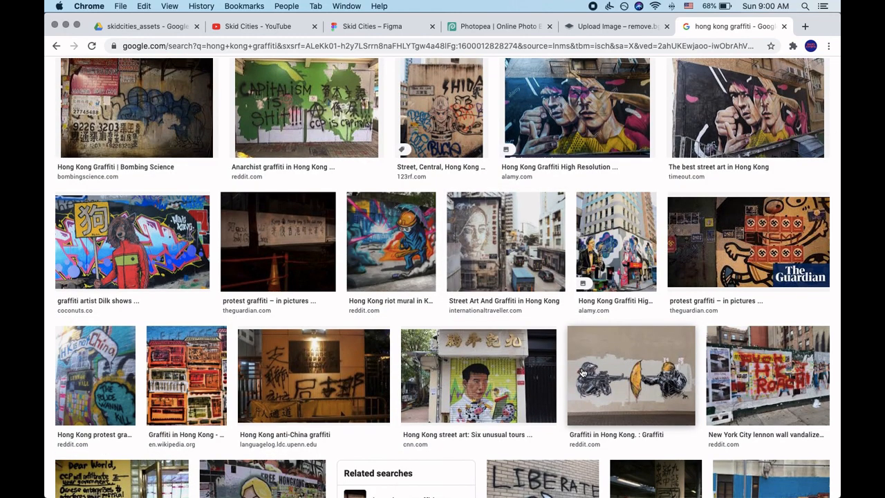
scroll(583, 374, "down", 2)
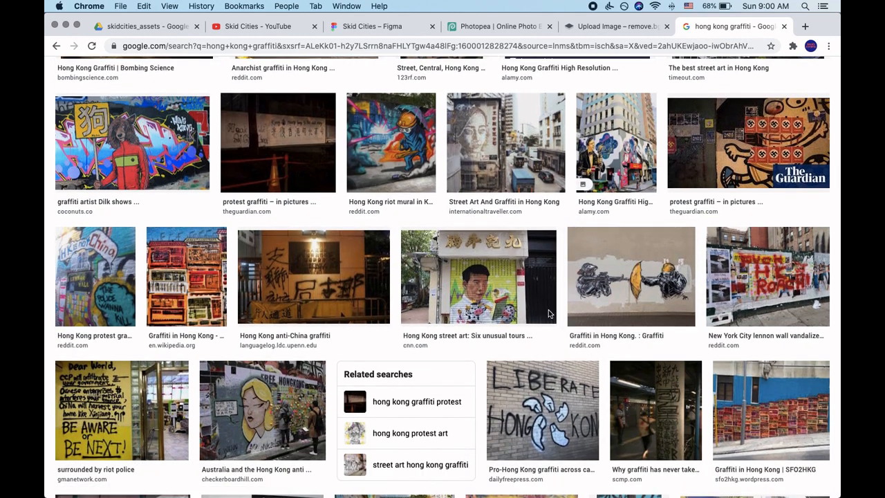
scroll(587, 236, "up", 2)
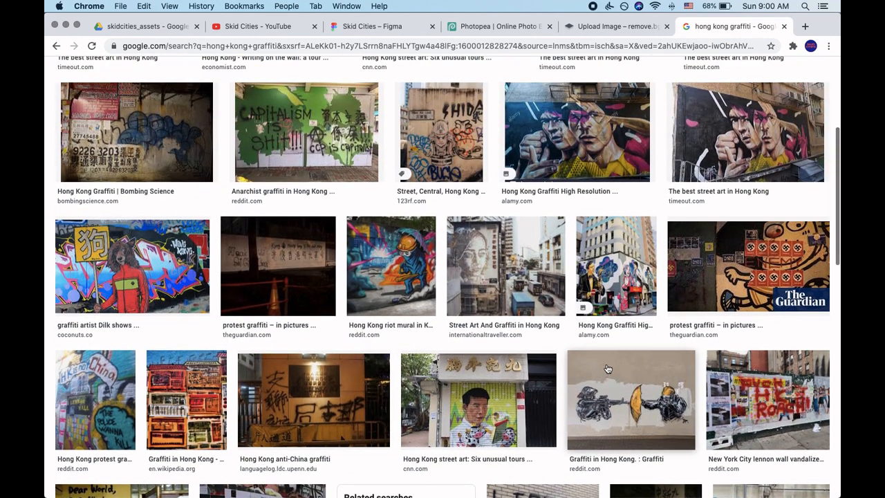
scroll(608, 369, "down", 2)
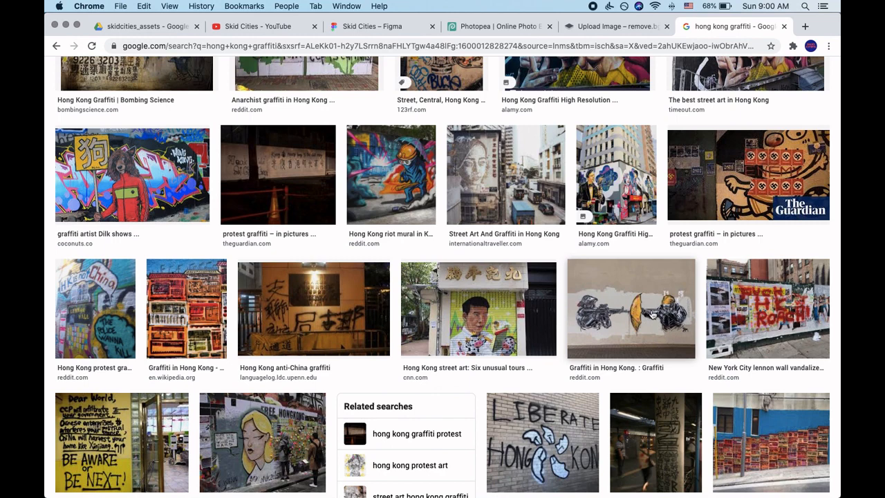
left_click(635, 314)
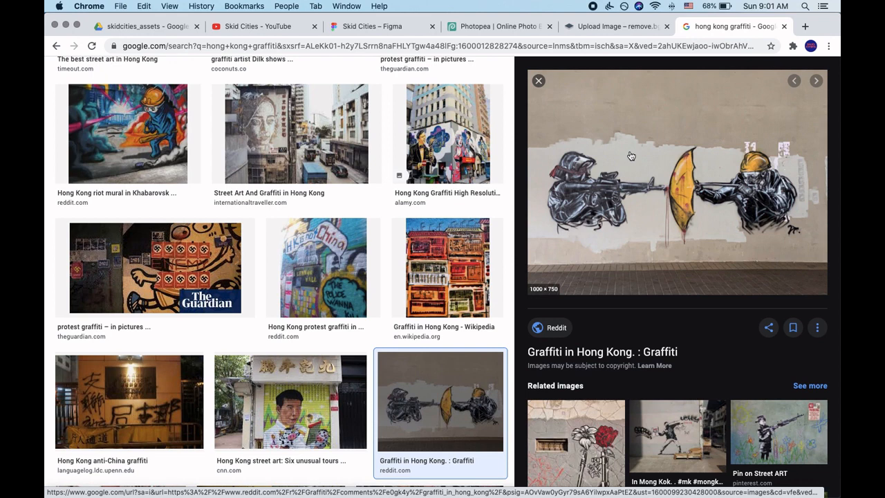
left_click(659, 182)
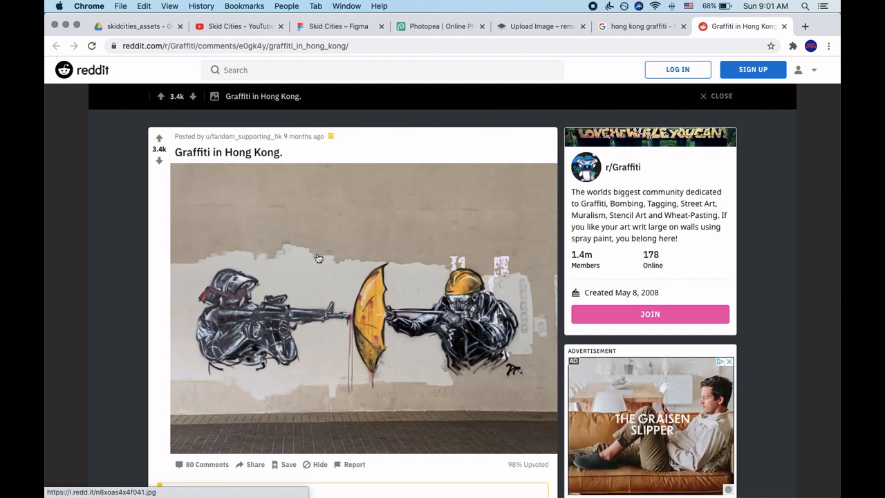
key("super+shift+4")
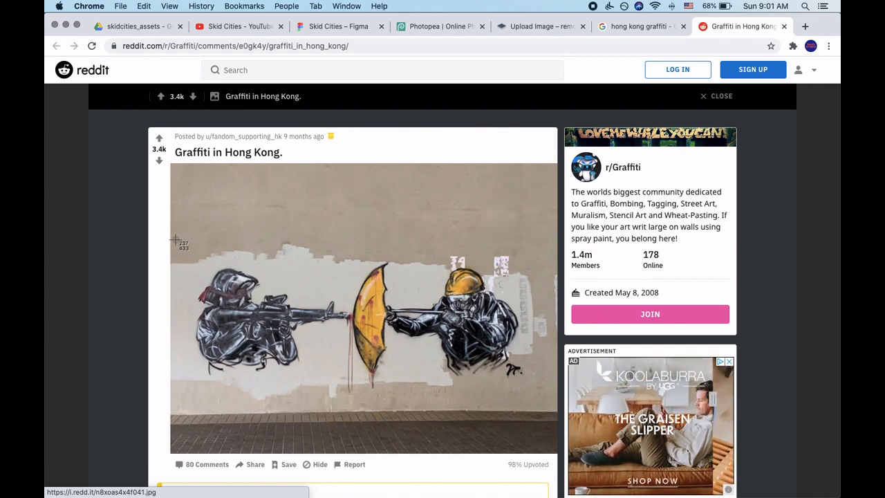
left_click_drag(176, 240, 553, 397)
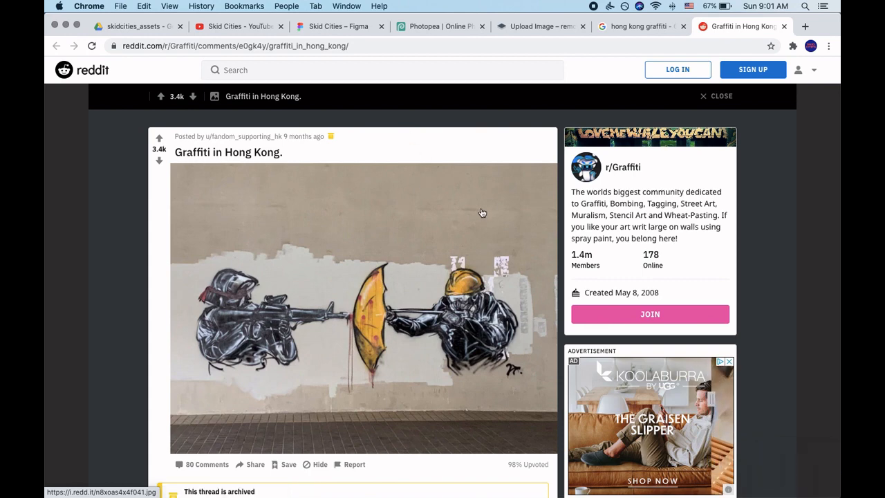
left_click(531, 28)
left_click(152, 45)
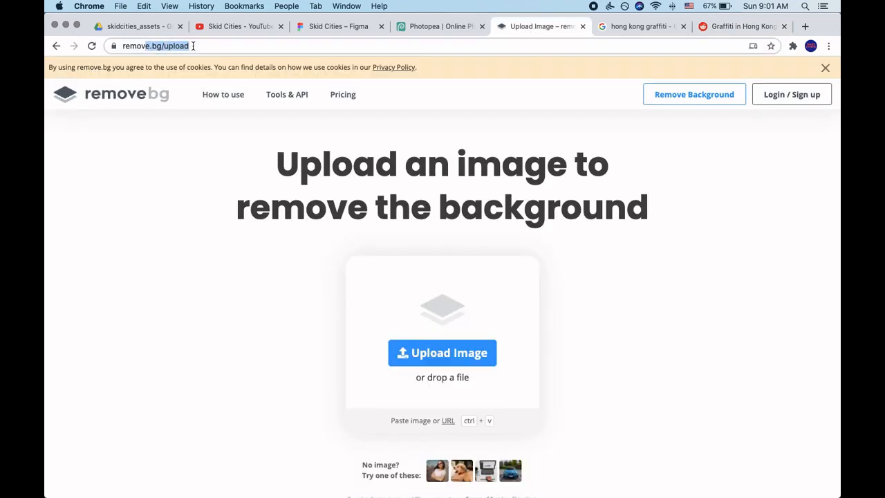
left_click(224, 47)
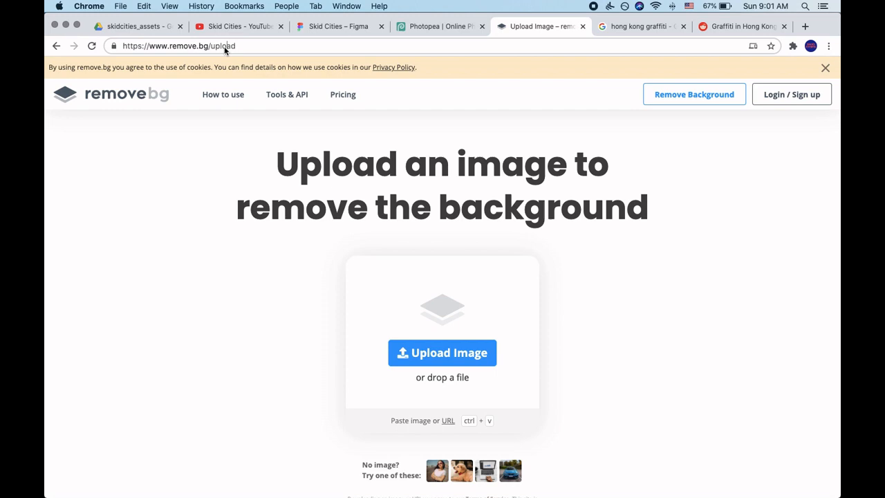
left_click(225, 284)
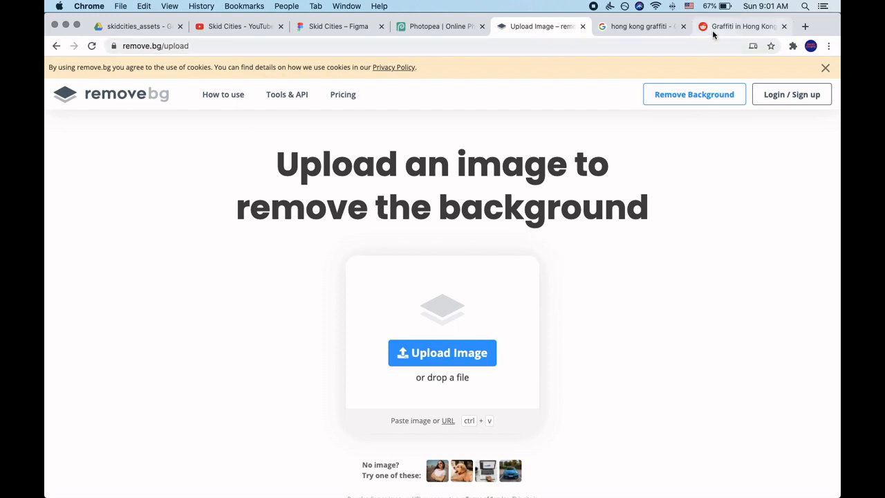
left_click(740, 26)
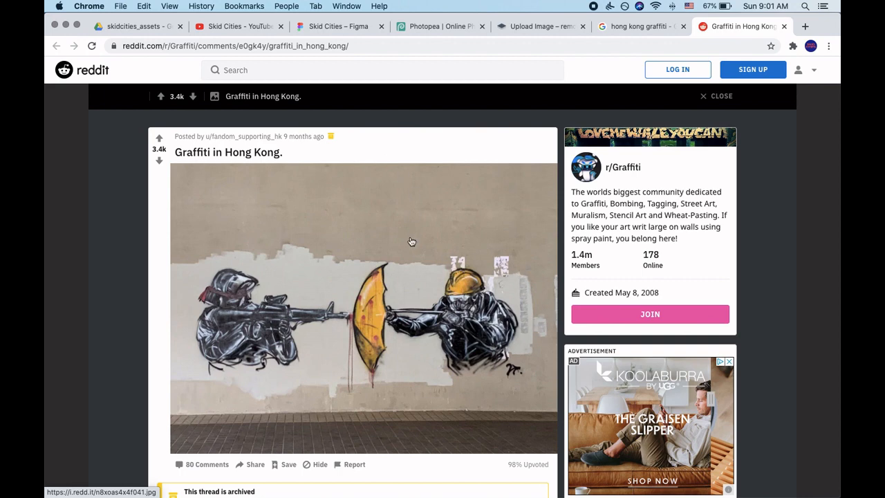
Upload Screen Shot 2020-09-13 at 9.01.37 AM.png to remove.bg and download the preview image with its background removed.
left_click(547, 26)
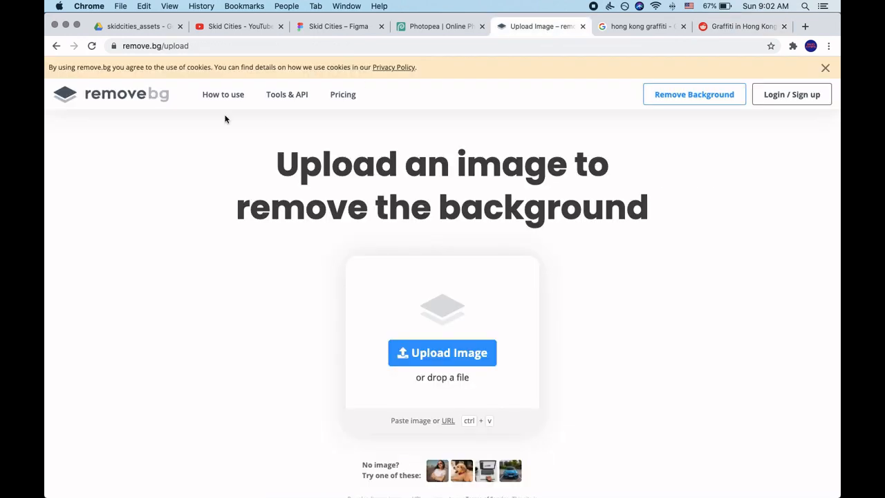
left_click(446, 354)
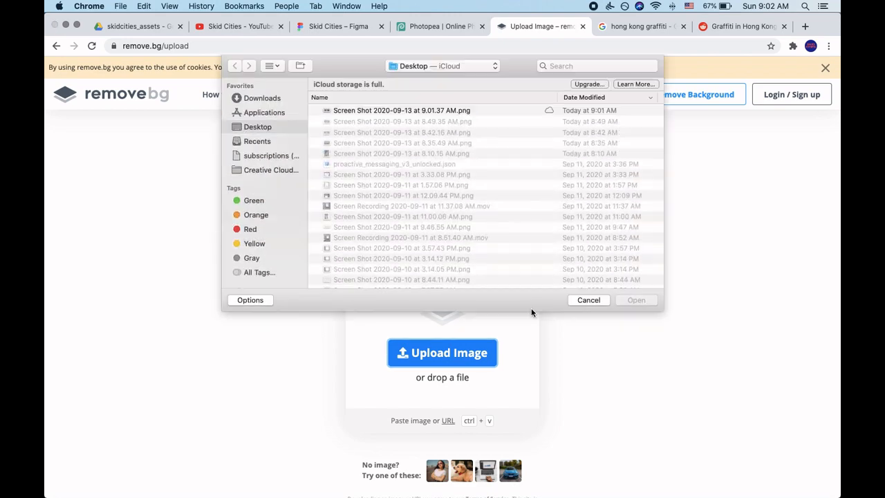
left_click(441, 112)
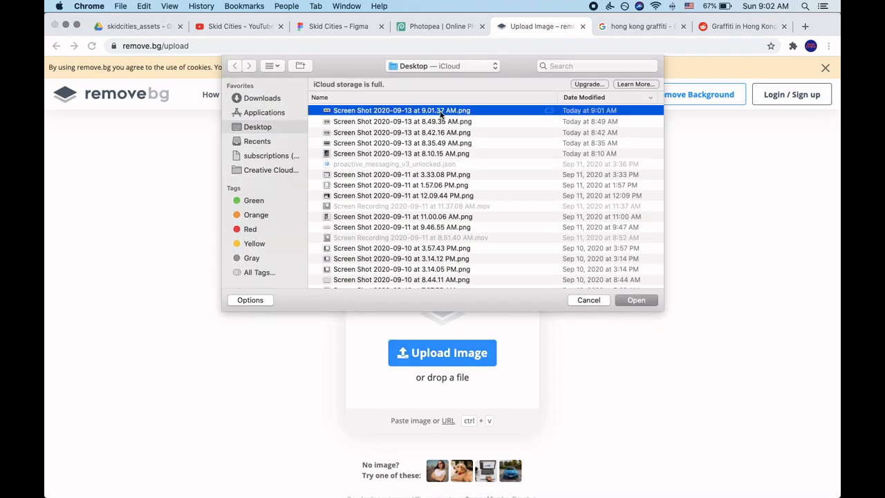
key("space")
key("space")
left_click(635, 301)
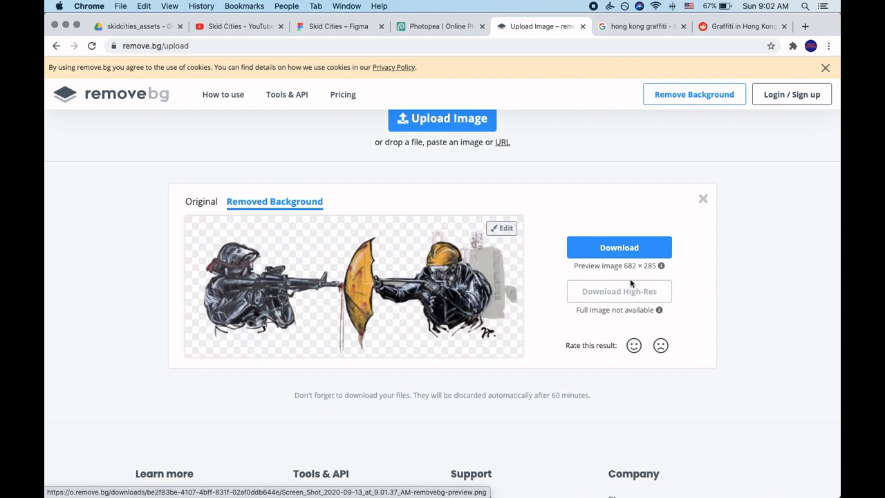
left_click_drag(624, 262, 656, 263)
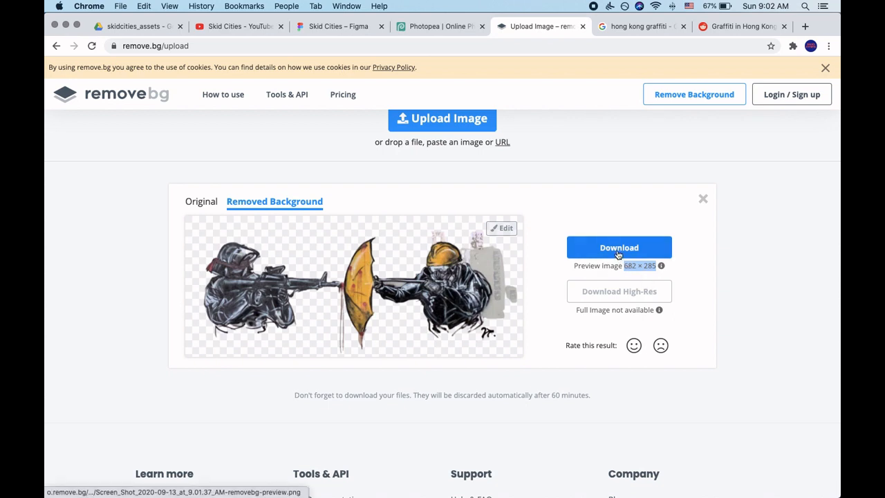
left_click(620, 255)
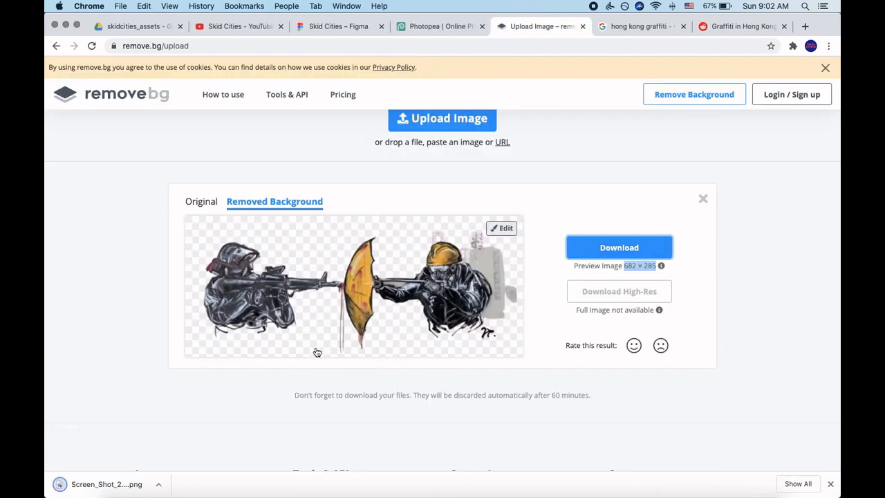
Switch to Photopea and start a new project named graffiti.
left_click(450, 26)
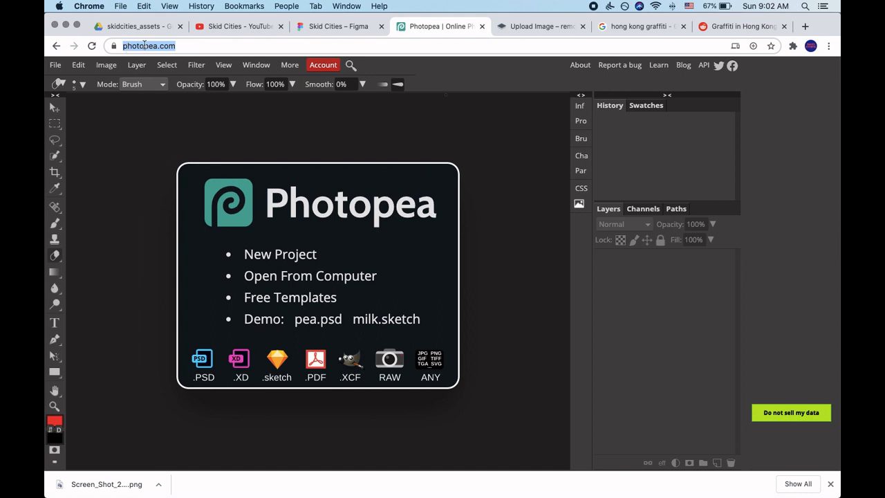
left_click(145, 45)
left_click_drag(223, 44, 114, 40)
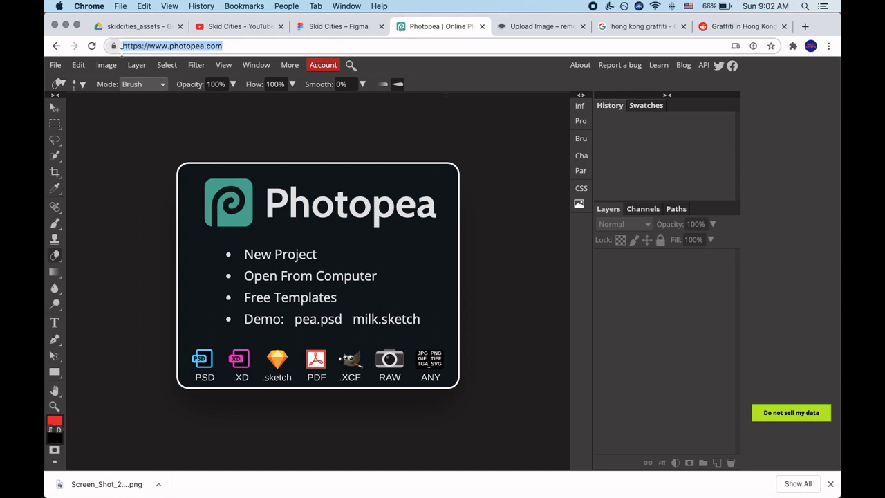
left_click(161, 126)
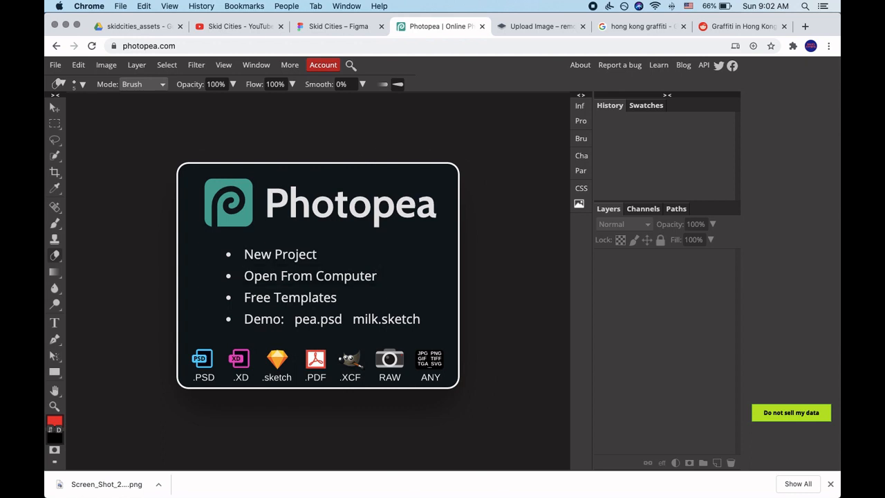
left_click(56, 66)
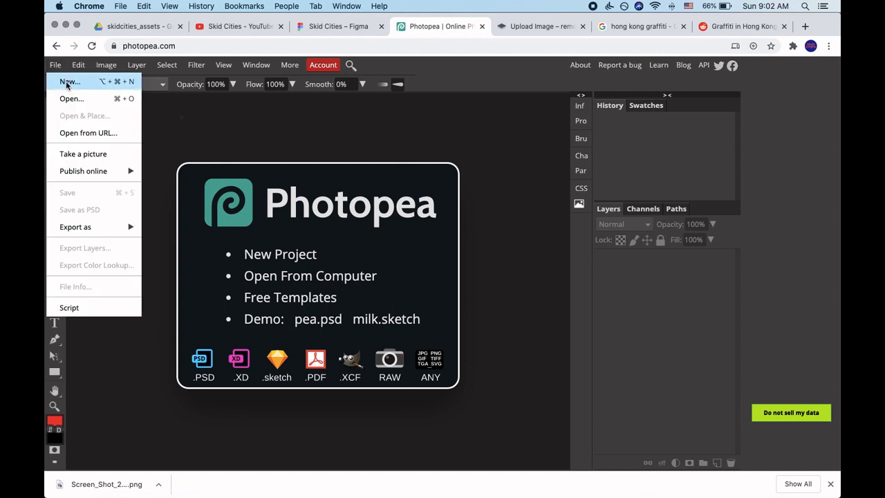
left_click(67, 83)
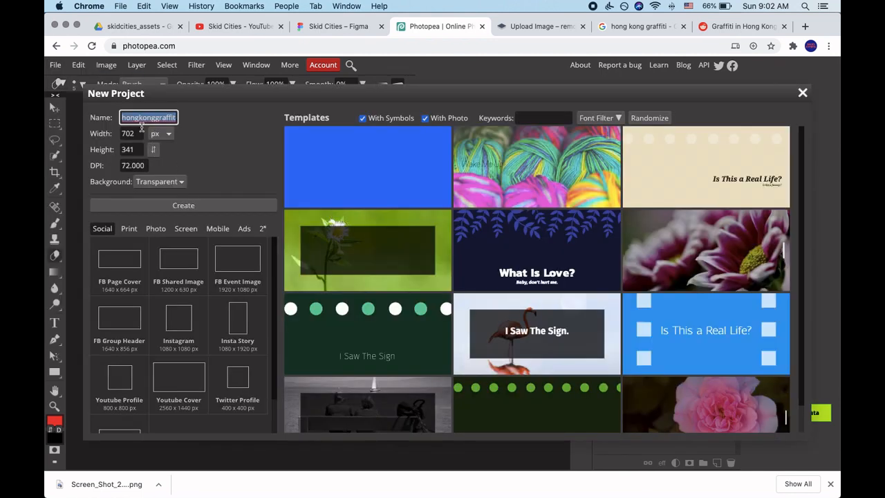
type("g")
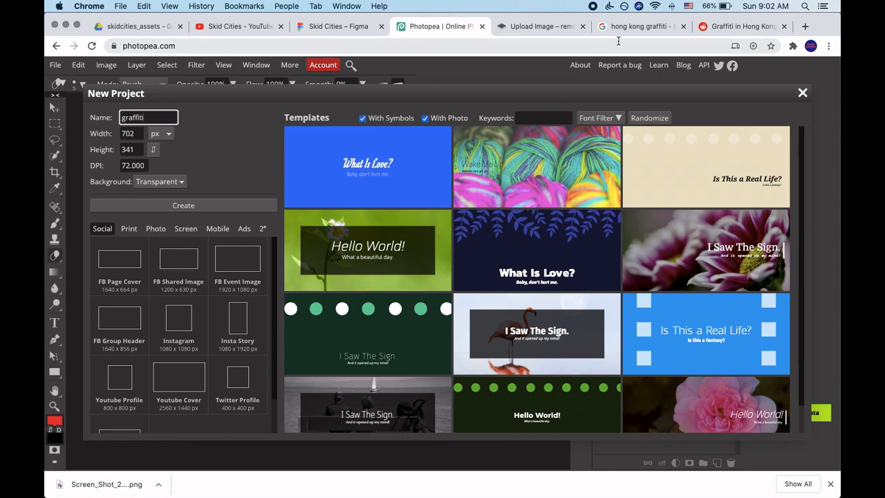
Set the new project's width to 682 px and height to 285 px to match the remove.bg preview image, and create it.
left_click(541, 26)
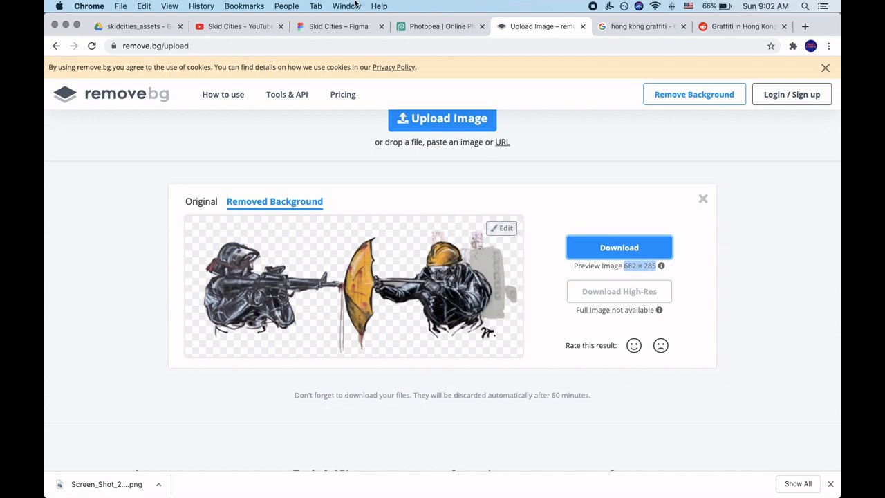
left_click(415, 28)
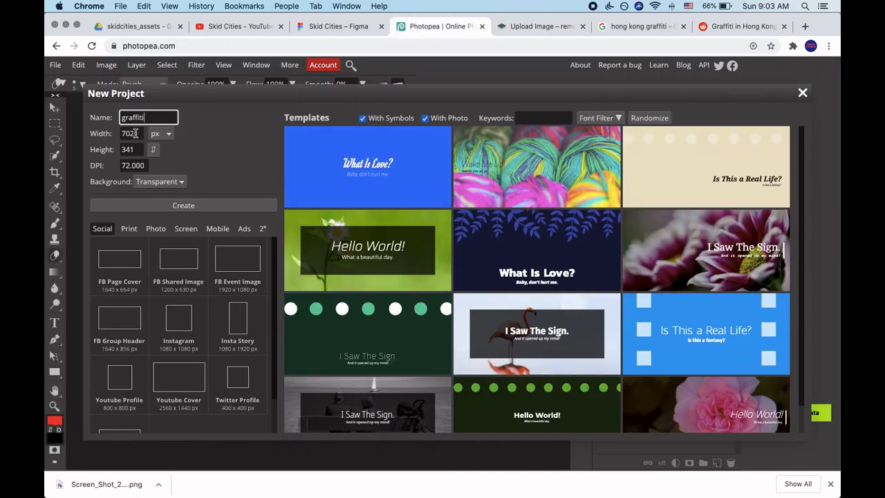
key("Tab")
type("682")
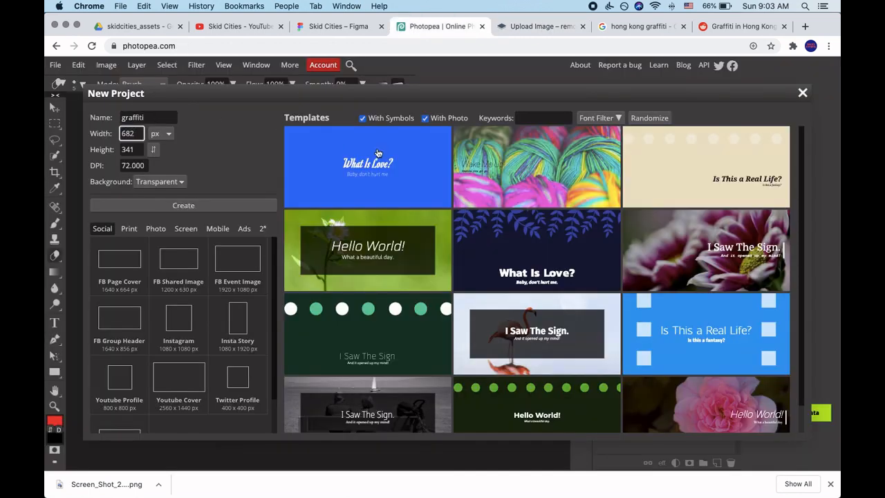
key("Tab")
left_click(502, 29)
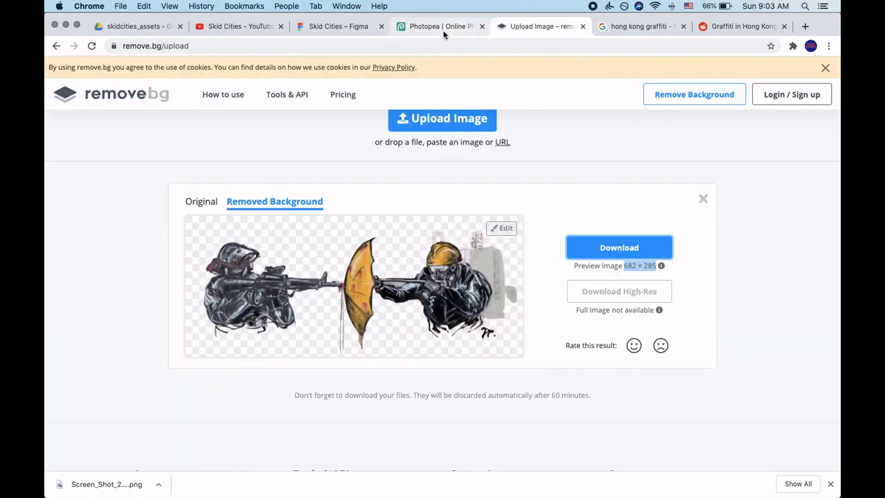
left_click(444, 32)
type("285")
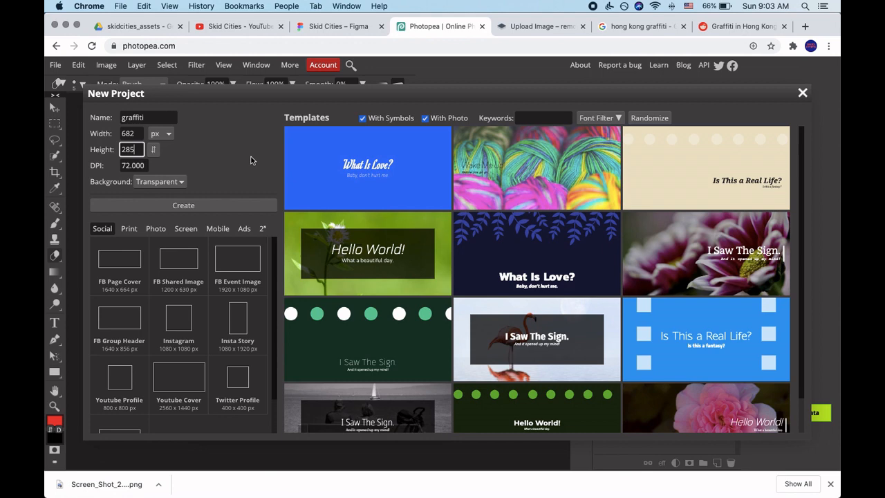
left_click(224, 205)
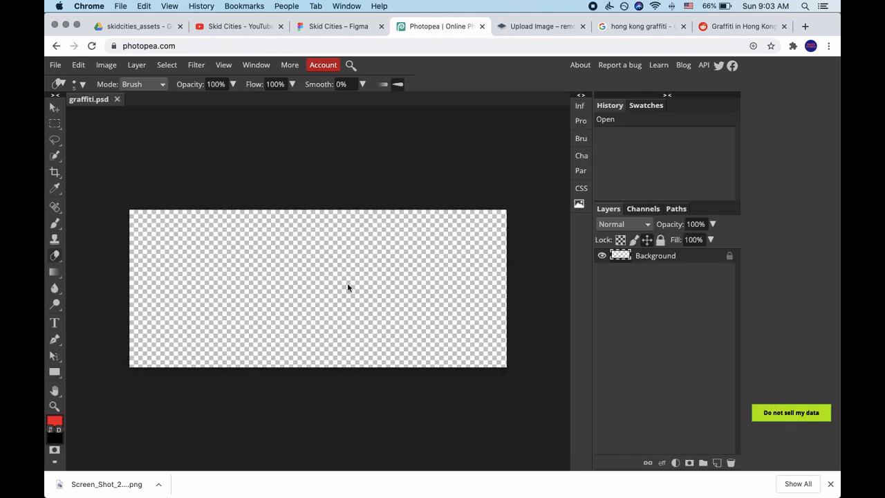
Place the newest removebg-preview PNG of the 9.01.37 AM screenshot from Finder's Downloads folder onto the Photopea canvas.
key("super+Tab")
key("super+Tab")
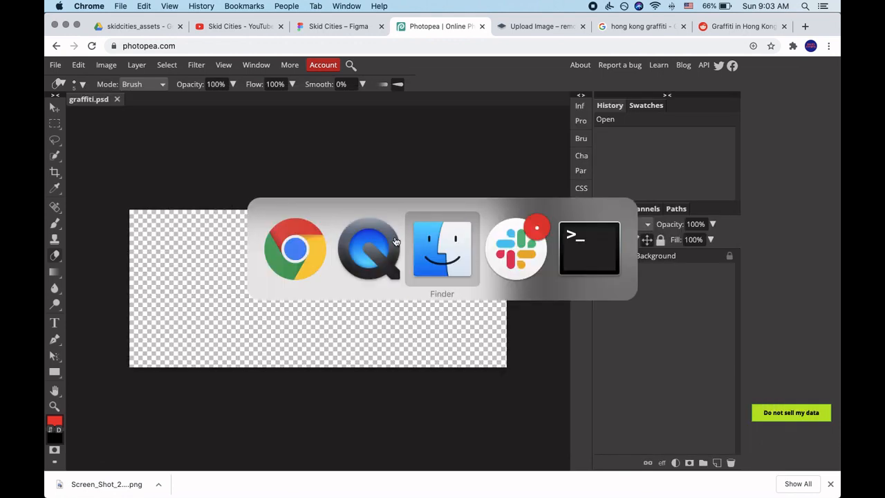
left_click(367, 217)
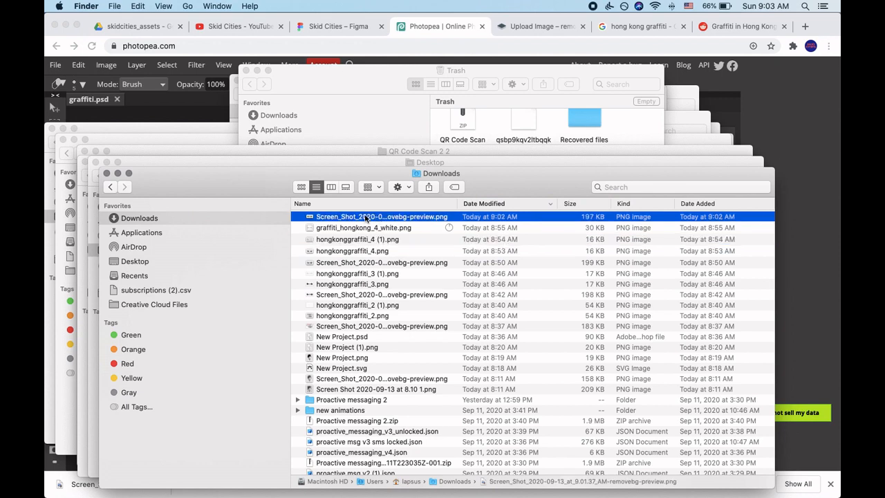
left_click_drag(367, 219, 300, 290)
key("super+Tab")
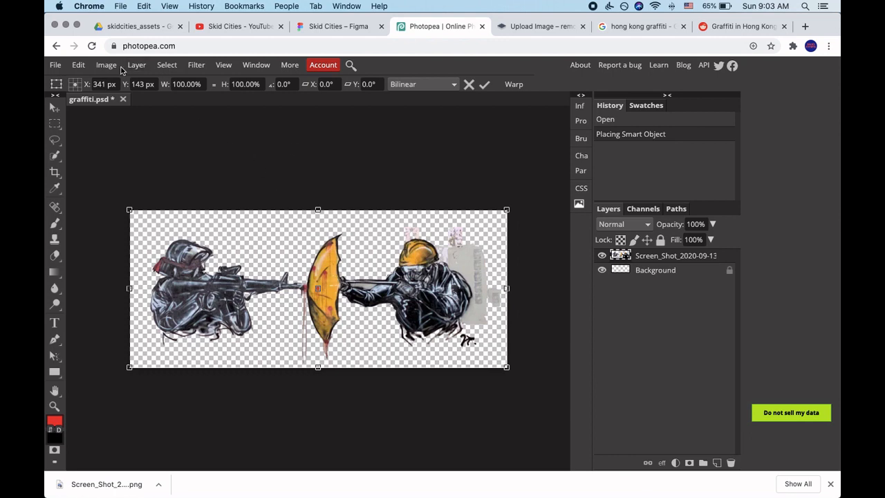
Desaturate the placed graffiti image with a Hue/Saturation adjustment, setting Saturation to -100.
left_click(168, 65)
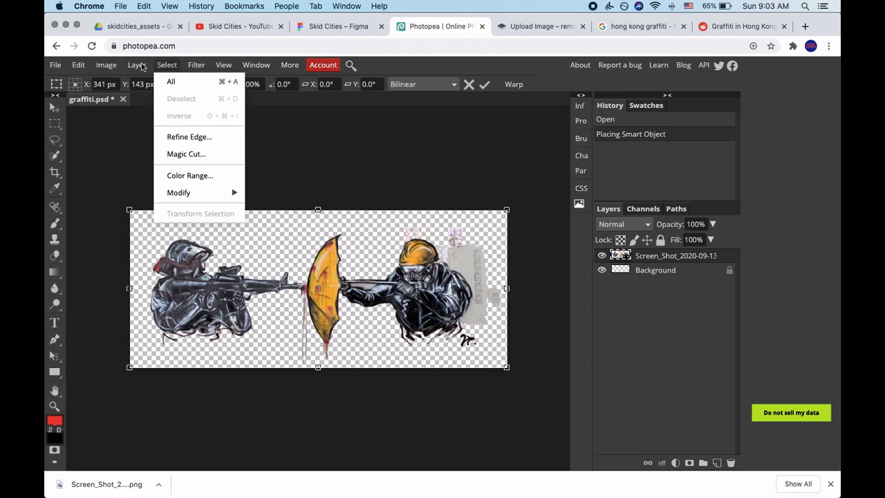
mouse_move(108, 64)
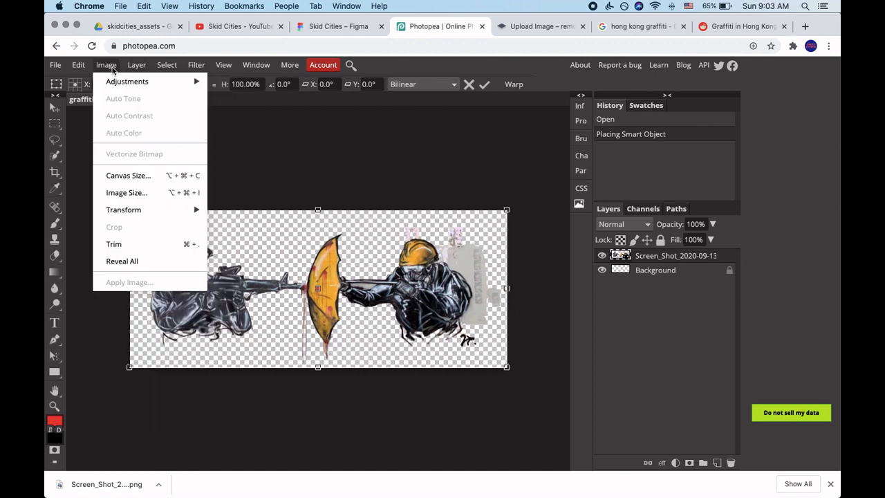
mouse_move(125, 84)
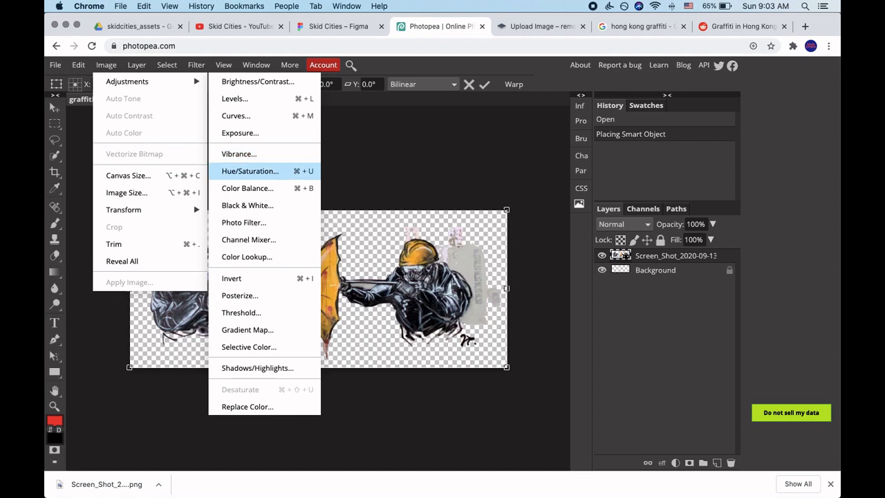
left_click(269, 171)
left_click_drag(578, 217, 492, 217)
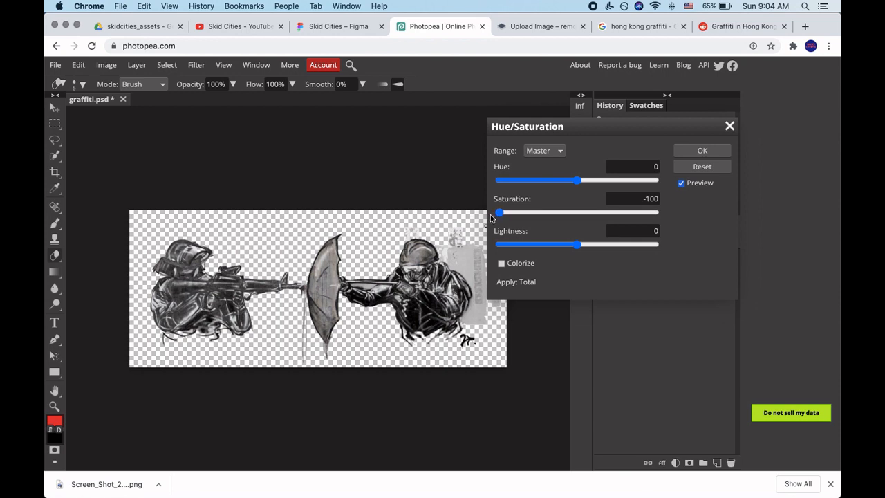
left_click(698, 152)
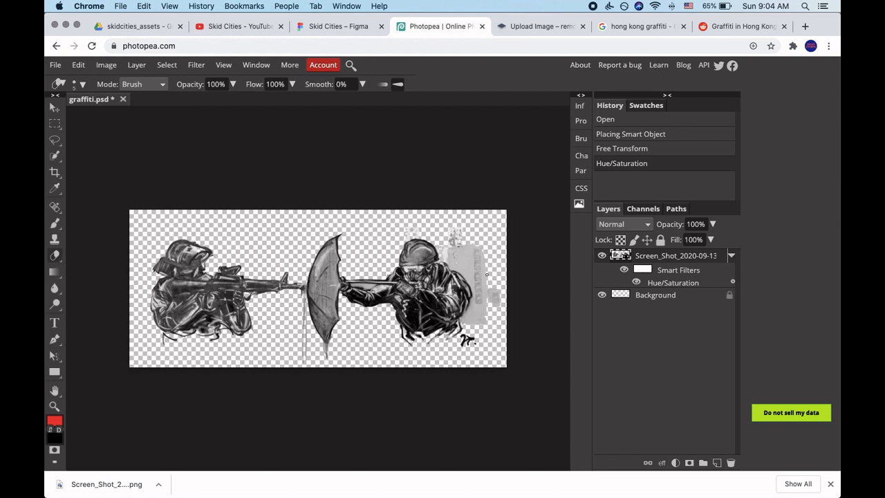
Rasterize the graffiti smart object and erase a first stroke across the grey patch behind the helmeted slingshot figure.
left_click(475, 257)
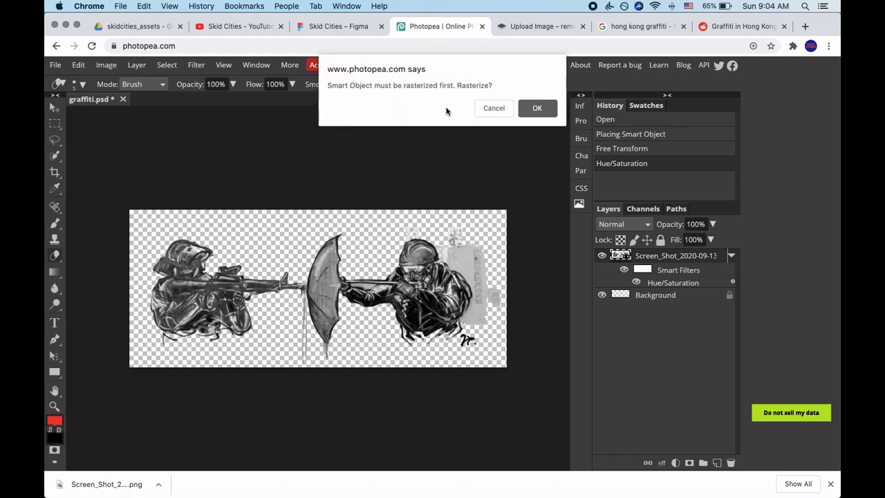
left_click_drag(413, 85, 478, 85)
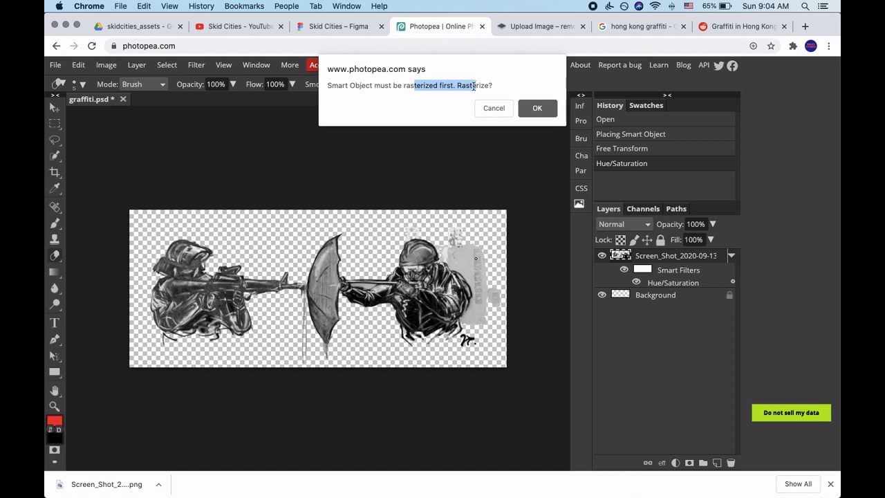
left_click(538, 108)
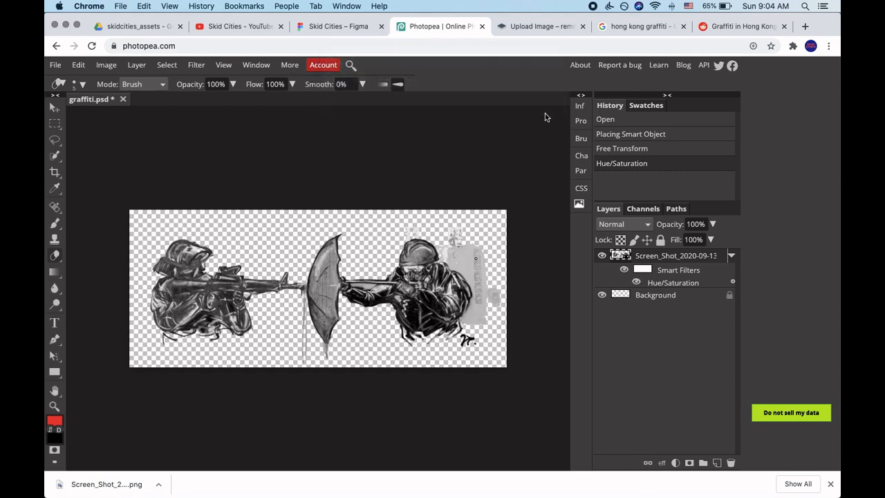
scroll(489, 271, "up", 5)
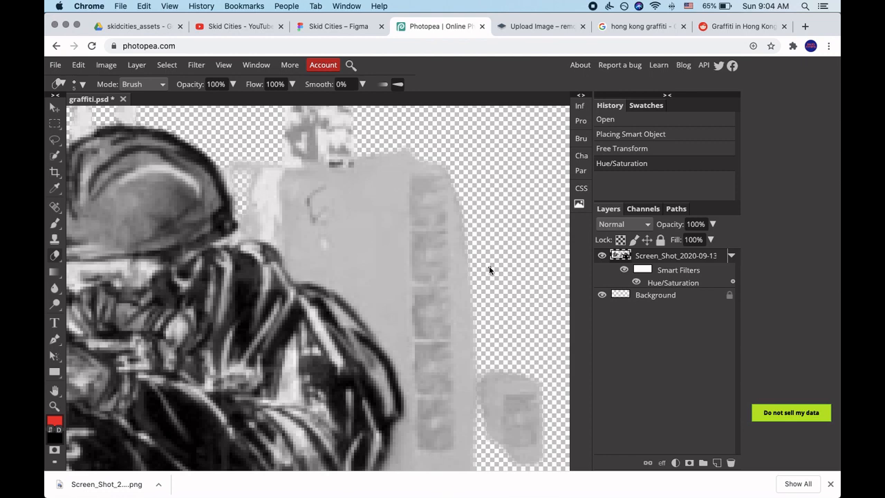
scroll(489, 267, "down", 2)
mouse_move(453, 242)
left_mouse_down()
mouse_move(476, 286)
mouse_move(434, 244)
mouse_move(472, 275)
mouse_move(456, 261)
mouse_move(471, 228)
mouse_move(457, 226)
mouse_move(481, 277)
left_mouse_up()
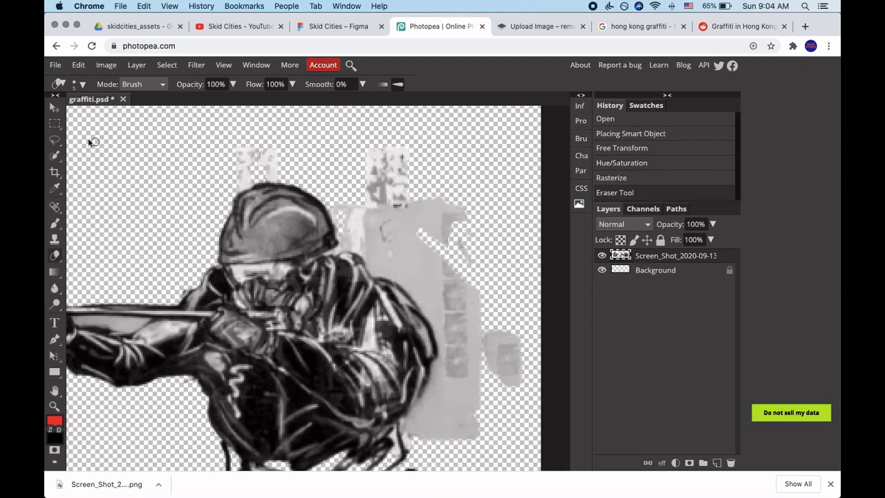
Clear the upper and outer parts of the grey patch behind the slingshot figure using rectangular selections.
left_click(55, 124)
left_click(366, 142)
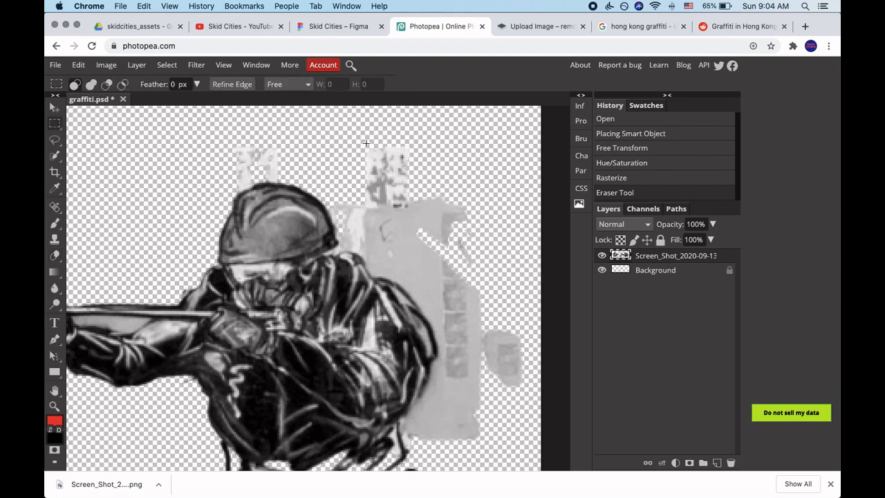
left_click_drag(366, 142, 509, 255)
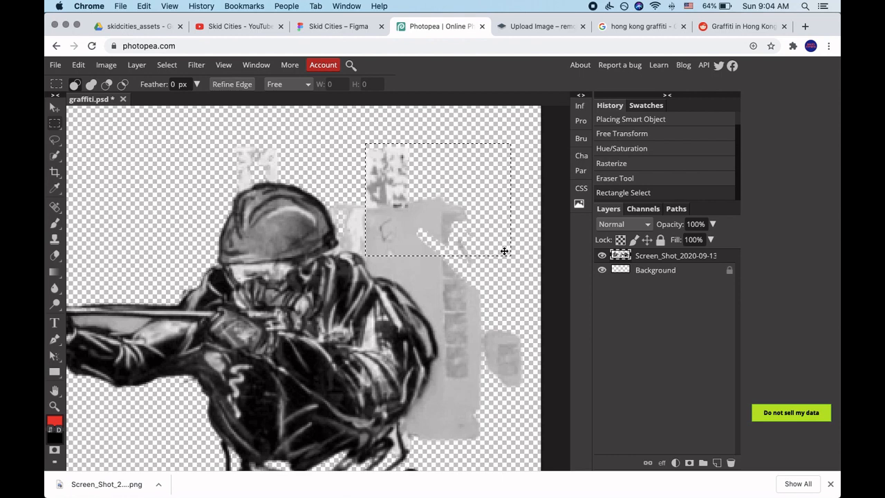
key("Delete")
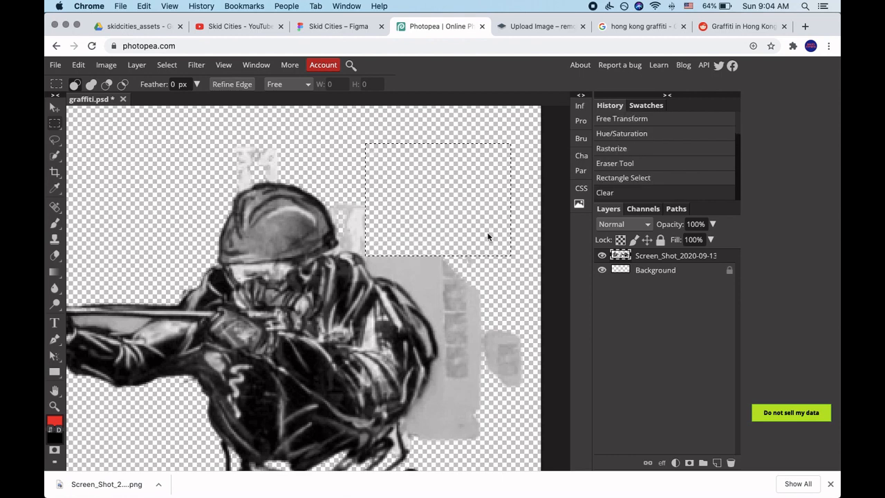
left_click(499, 286)
left_click_drag(445, 250, 531, 394)
key("Delete")
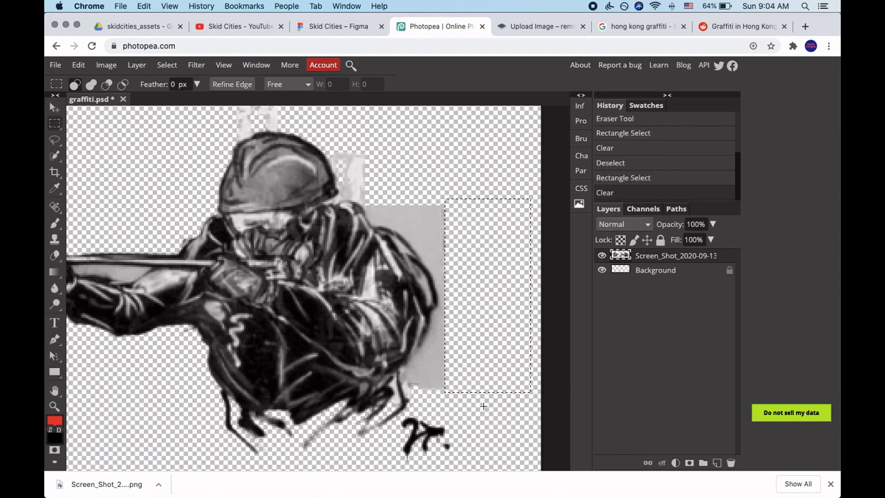
Clear the grey corners beside the slingshot figure's lower back and above its shoulder with smaller rectangular selections.
left_click(459, 360)
left_click_drag(455, 354, 419, 392)
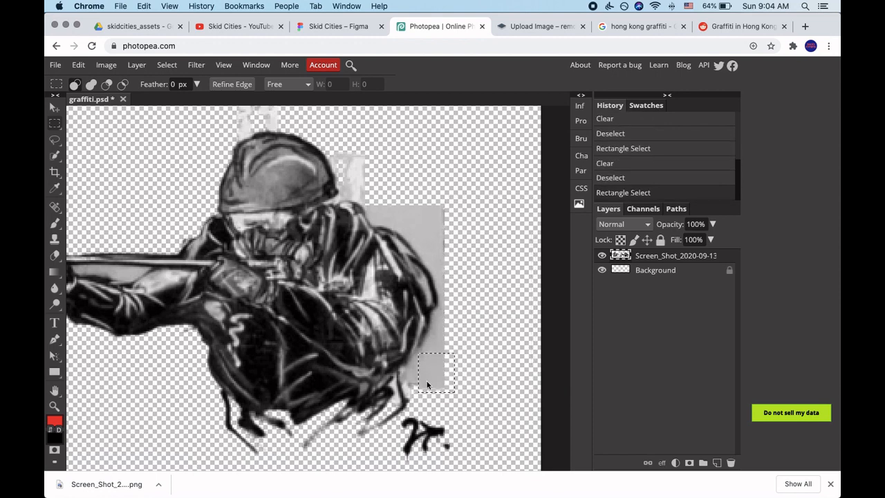
key("Delete")
left_click_drag(420, 196, 461, 251)
key("Delete")
left_click(393, 175)
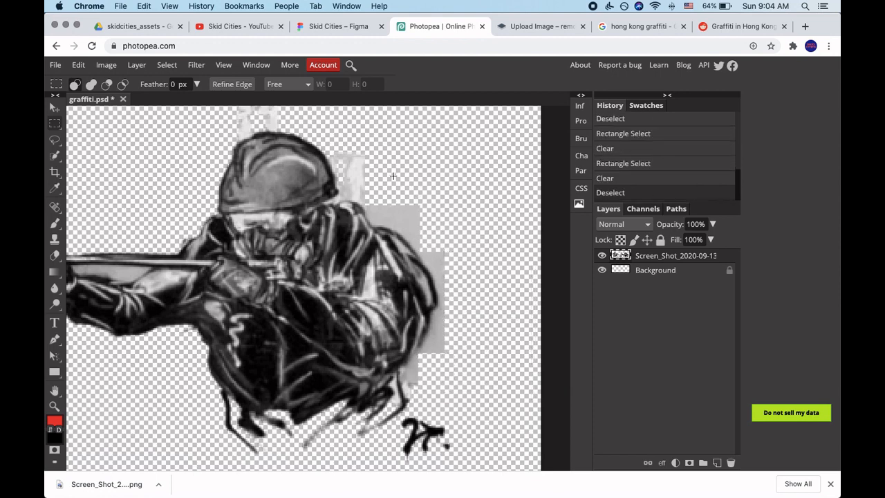
left_click_drag(378, 191, 431, 221)
key("Delete")
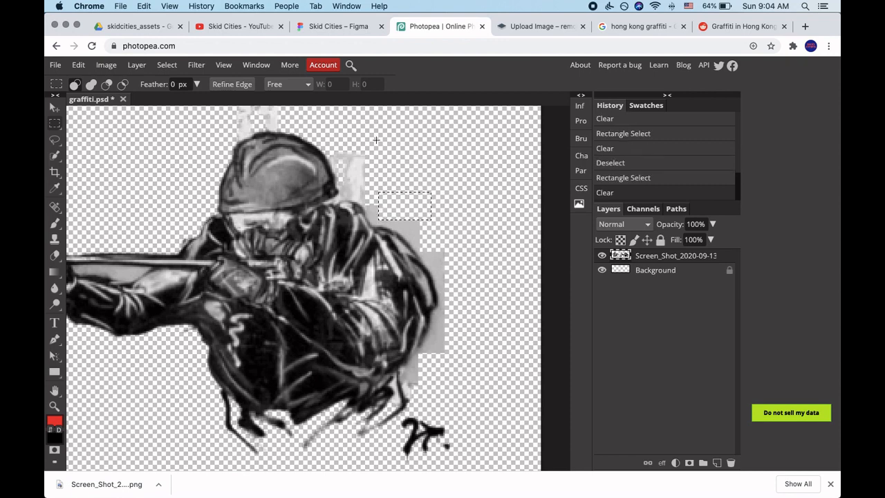
Clear the light grey remnants beside and above the slingshot figure's helmet with rectangular selections, then deselect.
left_click(377, 141)
left_click_drag(377, 145, 344, 187)
key("Delete")
scroll(355, 151, "up", 3)
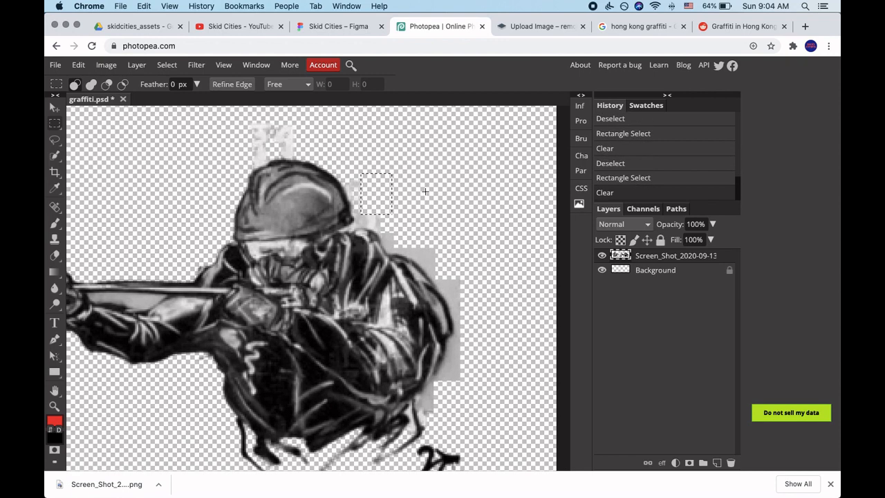
left_click_drag(353, 145, 240, 178)
key("Delete")
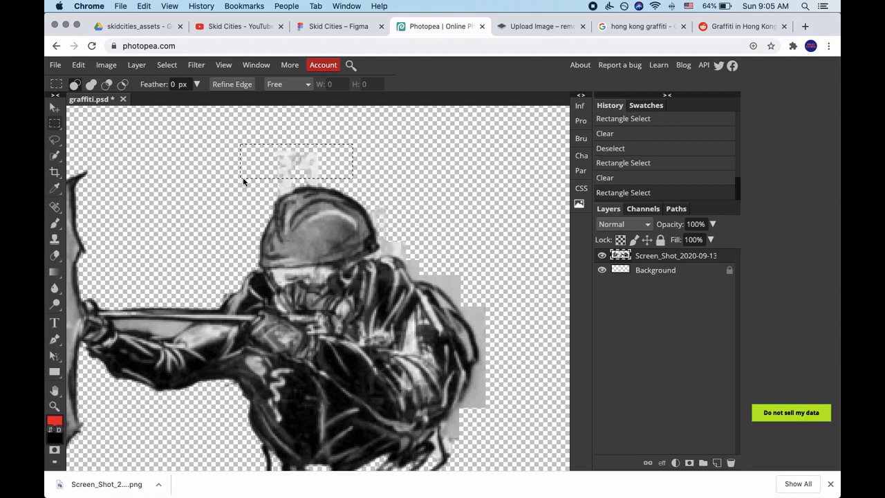
left_click(179, 183)
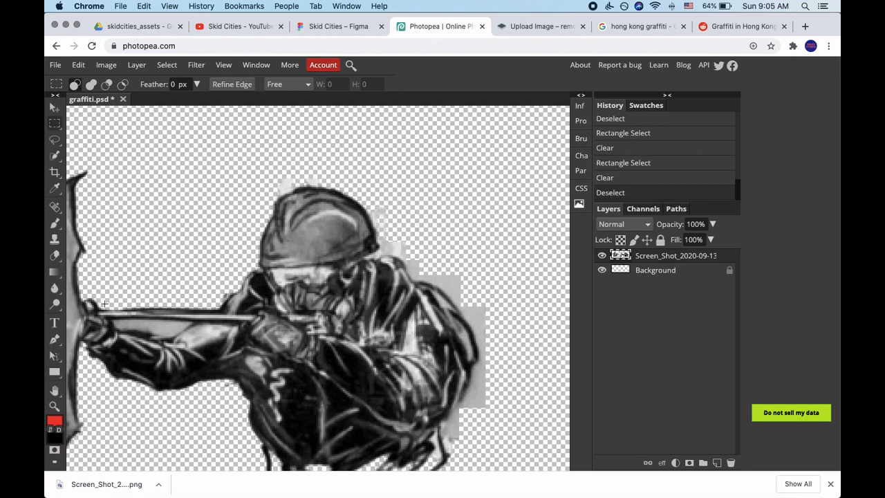
Erase the remaining light residue along the top edge of the slingshot figure's helmet with the Eraser tool.
left_click(55, 257)
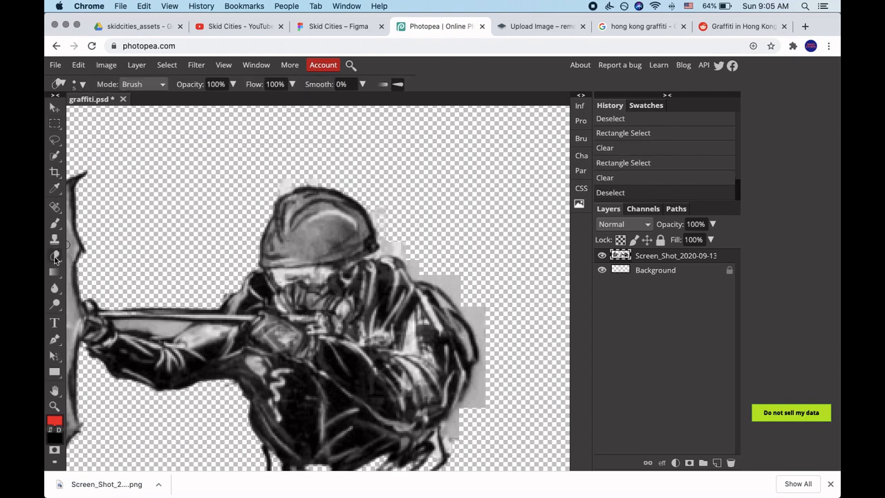
mouse_move(278, 185)
left_mouse_down()
mouse_move(302, 181)
mouse_move(294, 182)
left_mouse_up()
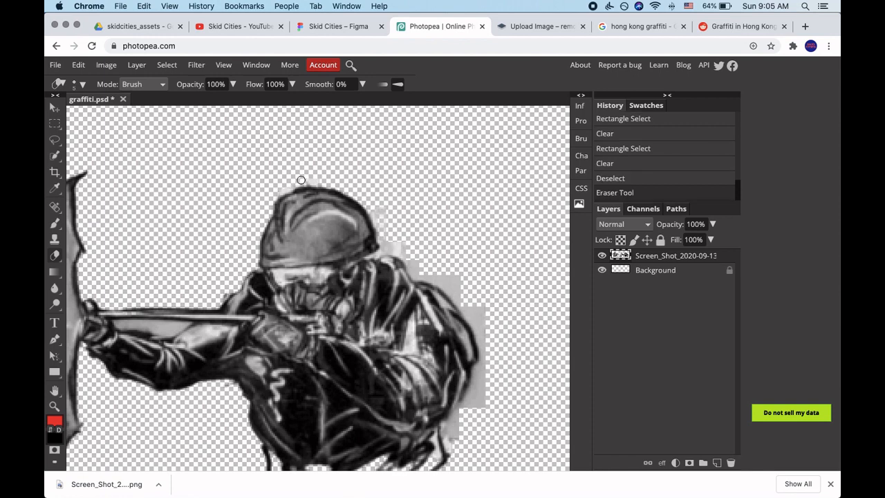
scroll(293, 181, "up", 3)
mouse_move(353, 185)
left_mouse_down()
mouse_move(314, 179)
mouse_move(247, 205)
left_mouse_up()
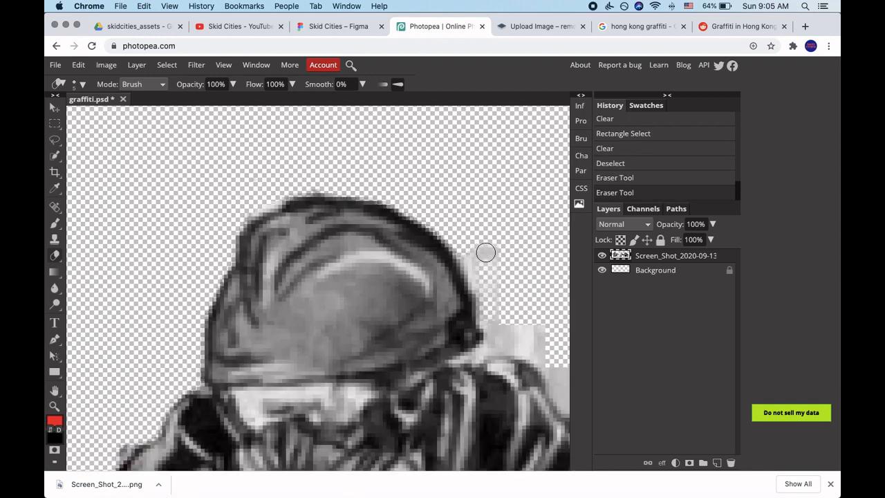
Erase the grey residue beside the slingshot figure's helmet and along the top of its shoulder.
mouse_move(535, 334)
left_mouse_down()
mouse_move(511, 318)
mouse_move(498, 288)
mouse_move(523, 332)
mouse_move(554, 351)
left_mouse_up()
scroll(553, 351, "down", 6)
scroll(553, 351, "right", 6)
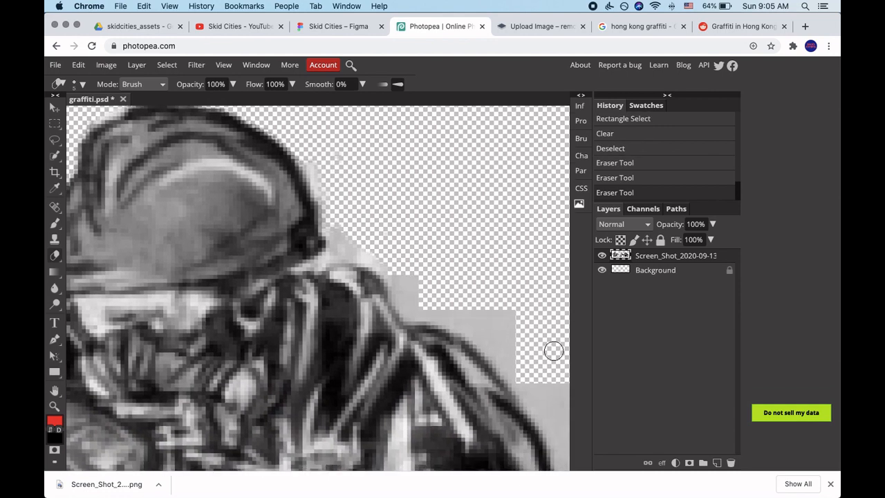
mouse_move(256, 178)
left_mouse_down()
mouse_move(279, 206)
mouse_move(365, 249)
mouse_move(356, 226)
mouse_move(343, 220)
mouse_move(369, 262)
mouse_move(306, 216)
mouse_move(268, 207)
mouse_move(244, 172)
mouse_move(193, 143)
left_mouse_up()
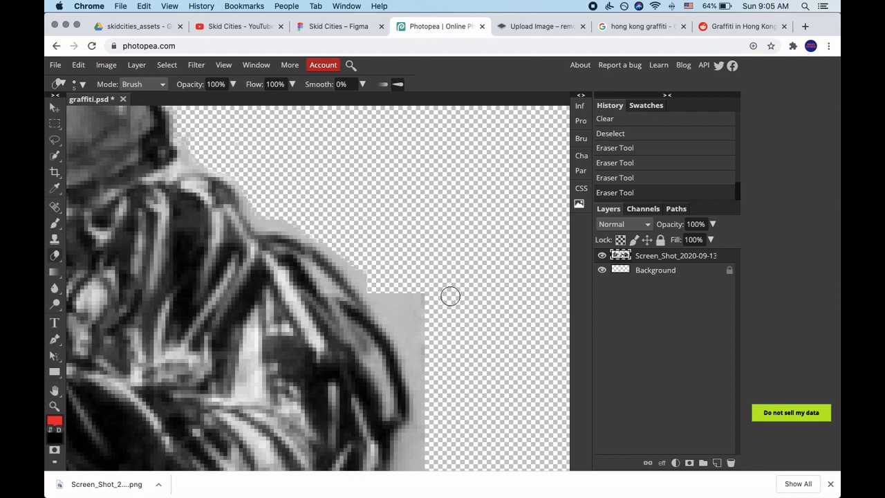
Erase the grey strip along the outer edge of the slingshot figure's back, down to its waist.
mouse_move(398, 300)
left_mouse_down()
mouse_move(389, 298)
mouse_move(392, 310)
mouse_move(415, 300)
mouse_move(421, 336)
mouse_move(421, 467)
left_mouse_up()
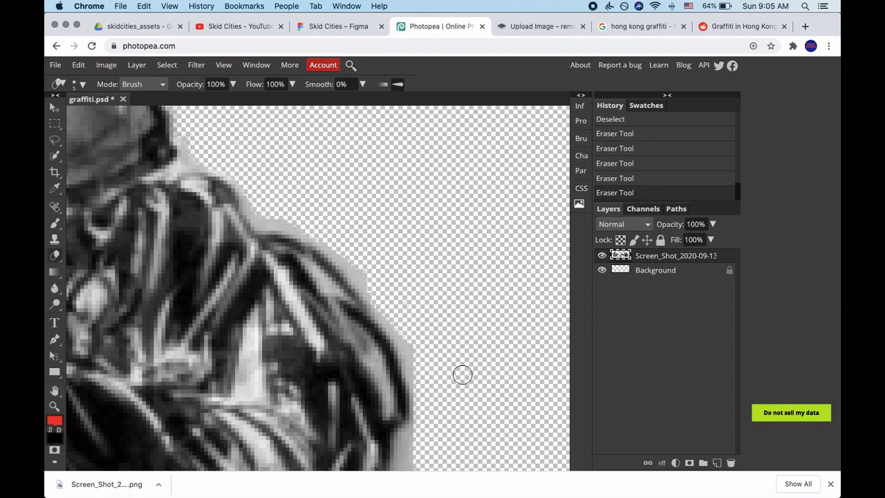
scroll(461, 371, "down", 5)
mouse_move(443, 225)
left_mouse_down()
mouse_move(433, 194)
mouse_move(399, 266)
mouse_move(439, 257)
mouse_move(444, 212)
mouse_move(377, 288)
mouse_move(368, 344)
mouse_move(357, 340)
mouse_move(376, 345)
mouse_move(394, 308)
left_mouse_up()
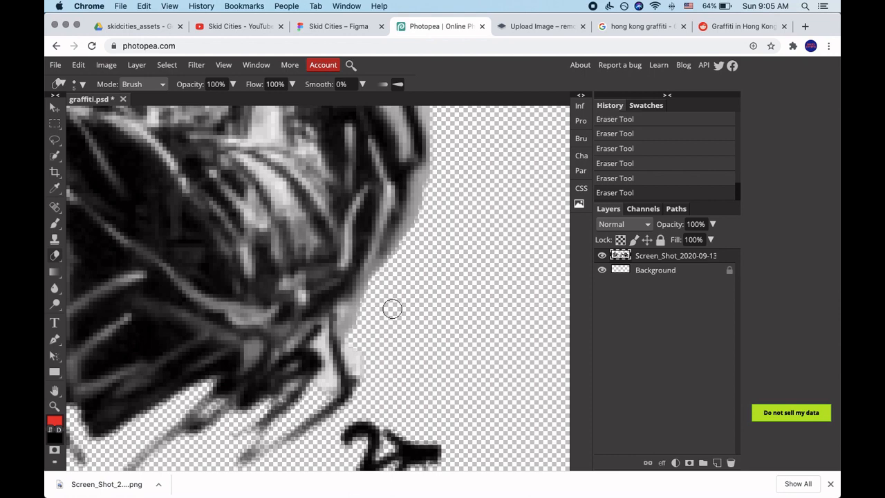
Erase the grey patch between the slingshot bands and the outstretched arm, reducing the eraser size to 3 px for the narrow edges.
scroll(399, 349, "down", 3)
scroll(399, 350, "down", 5)
scroll(397, 350, "up", 3)
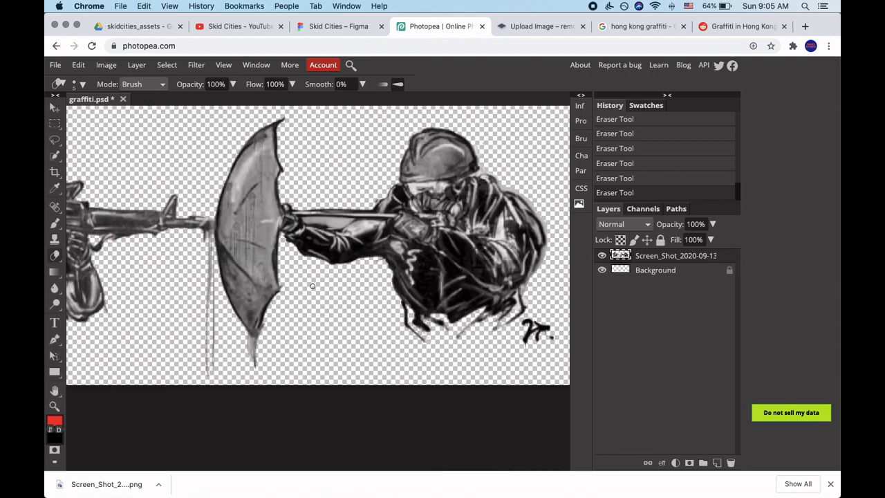
scroll(313, 285, "up", 5)
scroll(411, 211, "up", 3)
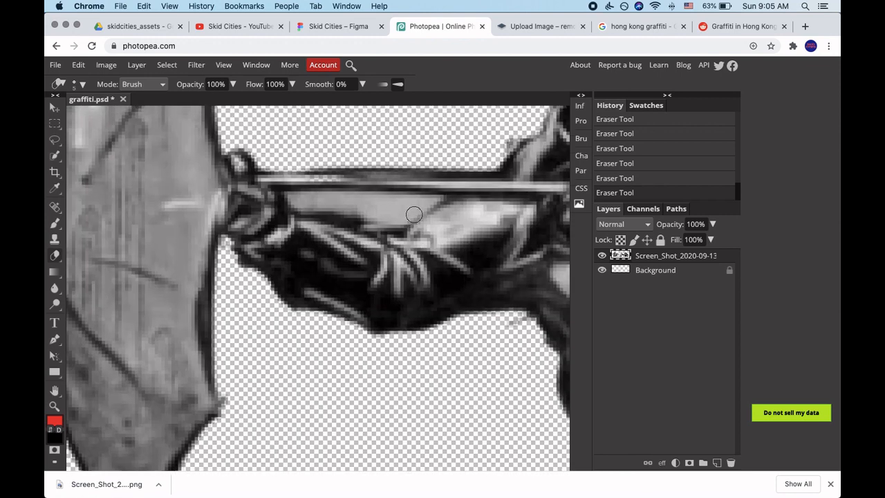
left_click_drag(410, 230, 311, 230)
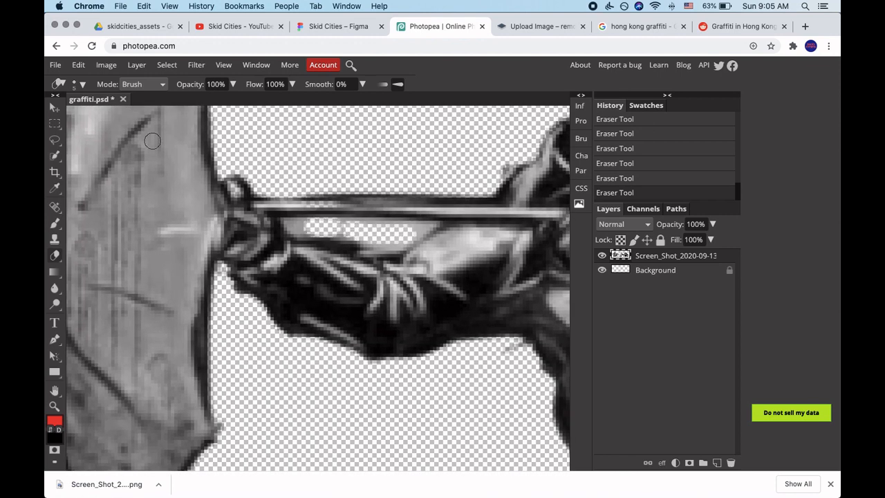
left_click(82, 84)
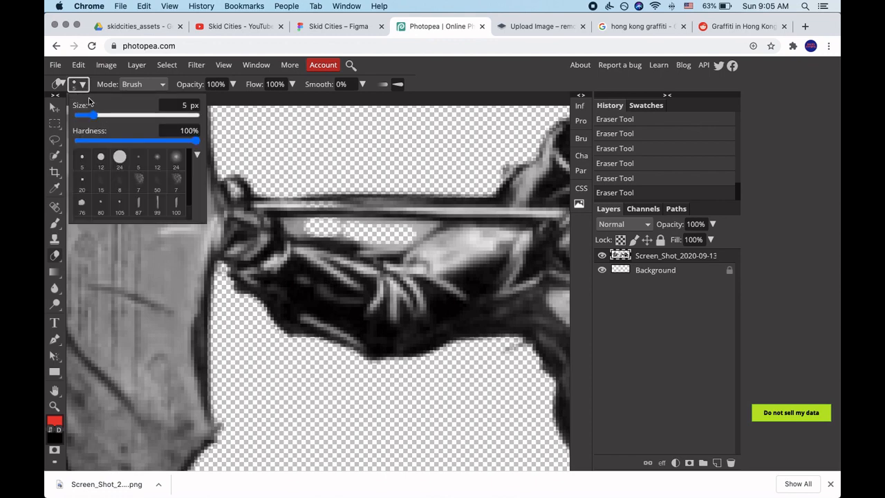
left_click_drag(96, 114, 91, 118)
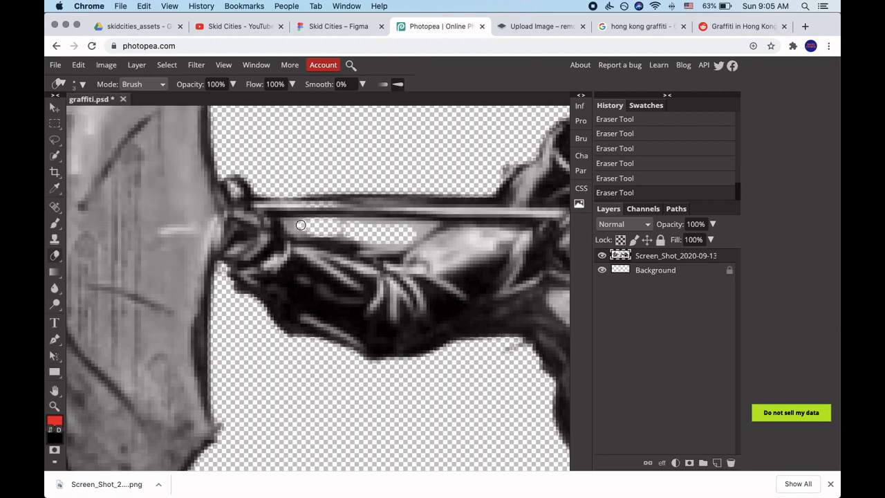
left_click_drag(301, 225, 417, 228)
Examine the rifle figure, the umbrella and the slingshot figure for leftover background residue.
key("super+0")
scroll(249, 287, "up", 10)
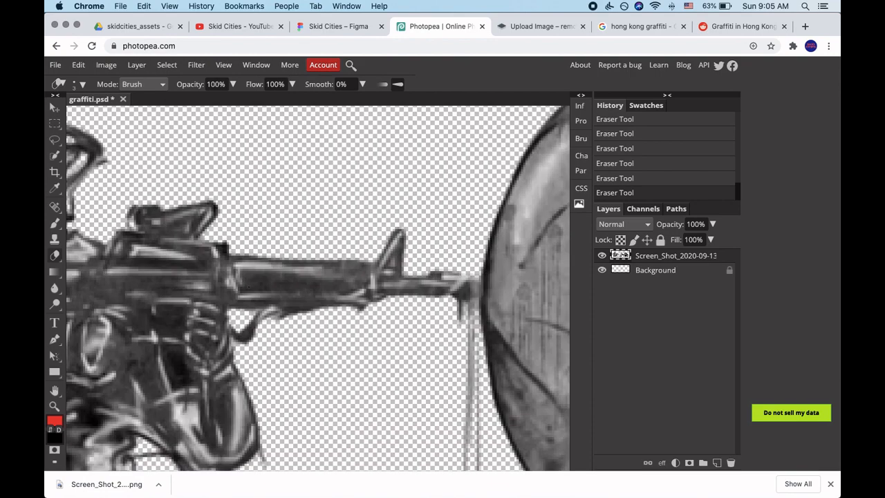
scroll(249, 286, "down", 3)
scroll(249, 286, "left", 6)
scroll(249, 287, "up", 5)
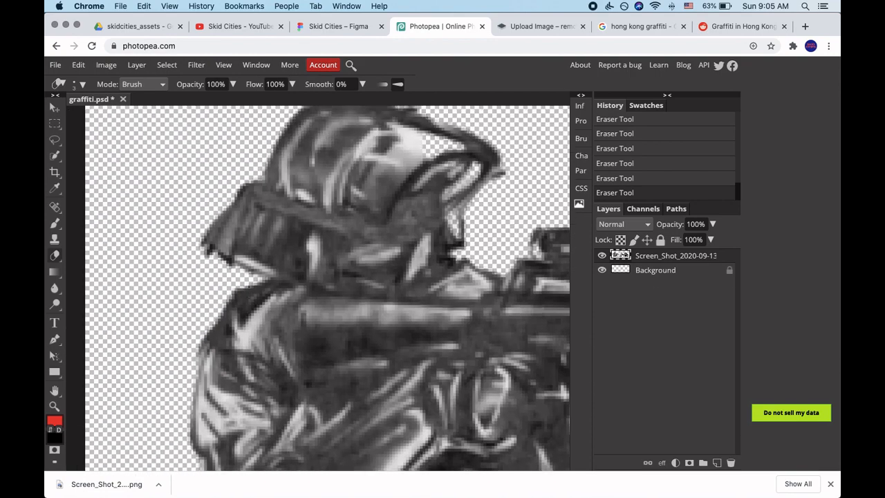
scroll(249, 286, "down", 1)
scroll(249, 286, "right", 1)
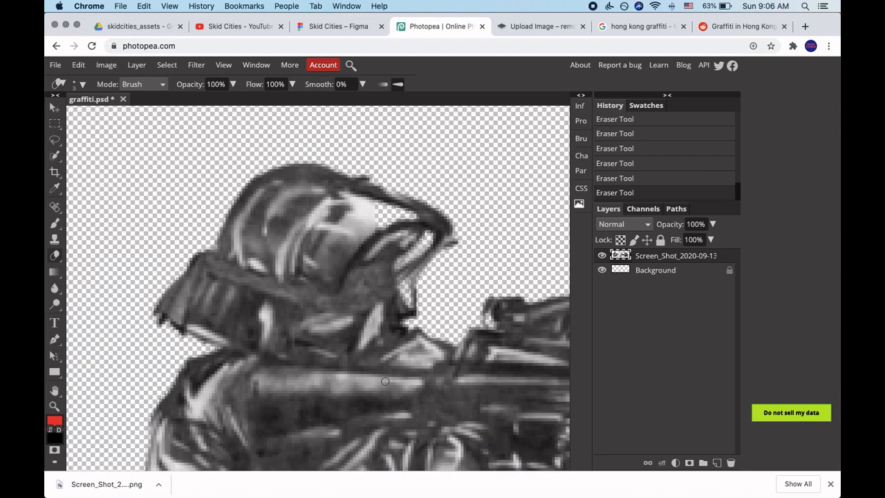
scroll(353, 263, "right", 3)
scroll(354, 263, "down", 2)
scroll(489, 313, "right", 15)
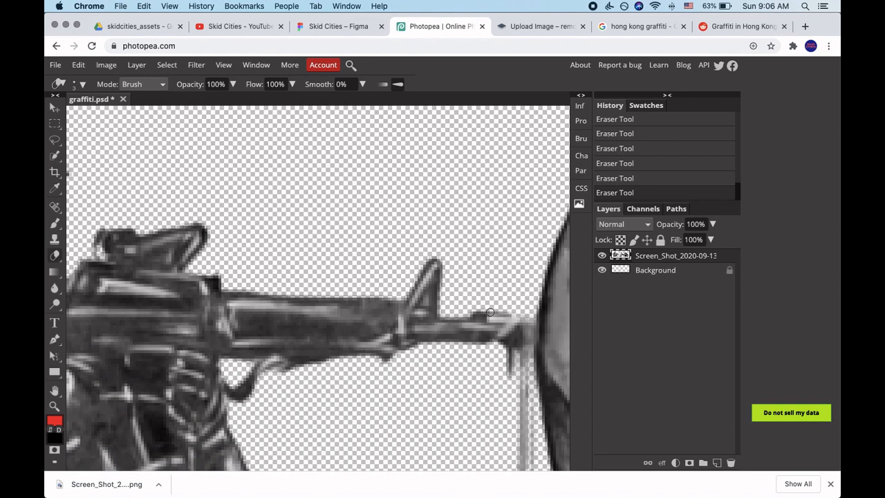
scroll(489, 315, "left", 3)
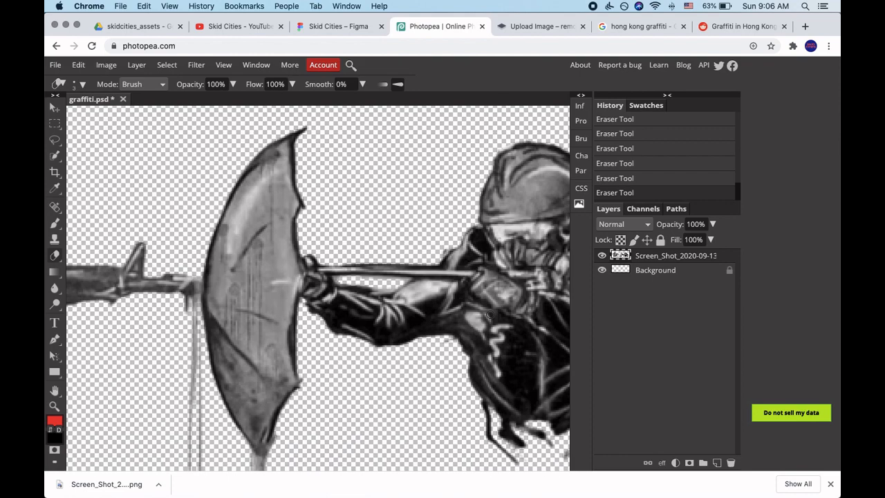
scroll(489, 314, "right", 10)
scroll(490, 314, "up", 2)
scroll(490, 315, "up", 1)
scroll(470, 311, "left", 1)
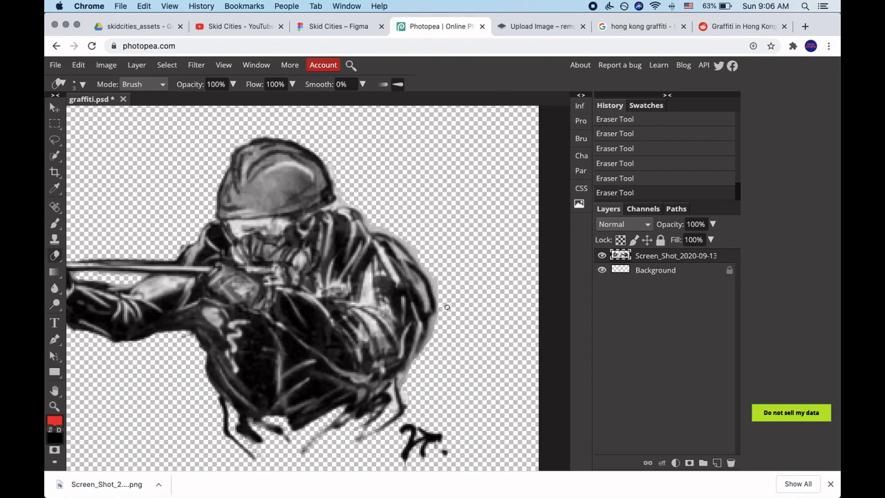
scroll(385, 280, "left", 4)
scroll(384, 280, "down", 2)
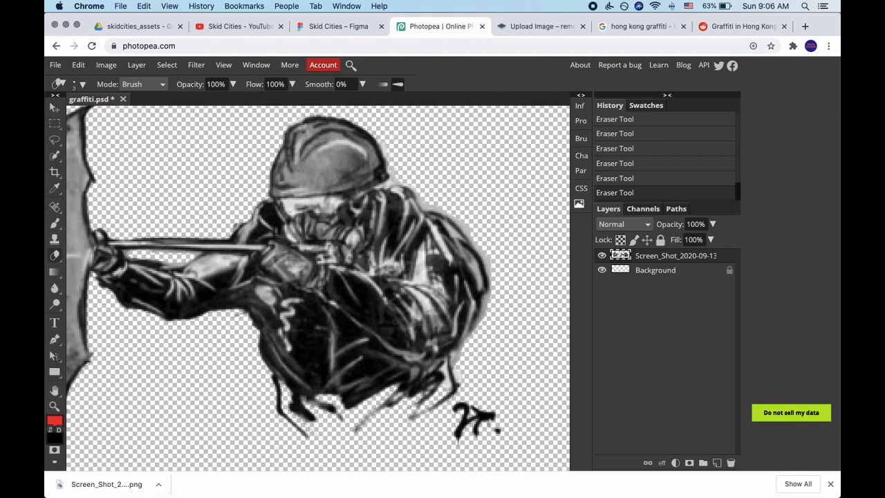
scroll(392, 344, "down", 5)
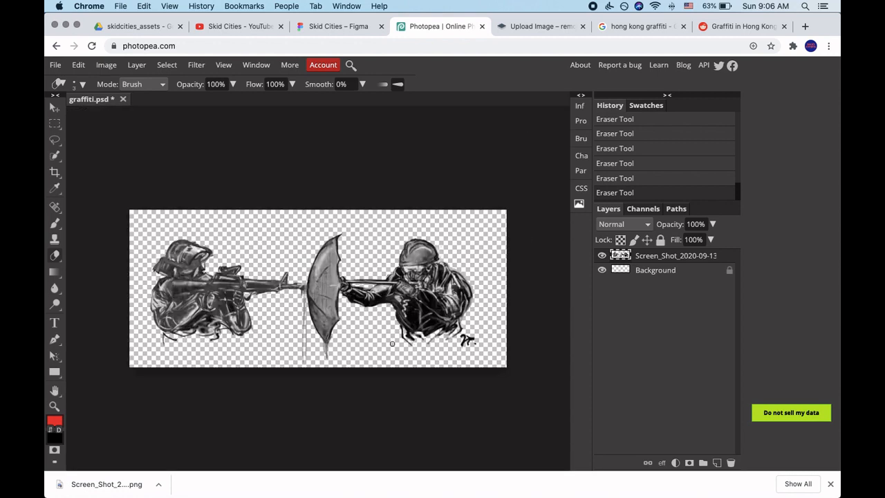
Dismiss the browser's download bar and apply a Brightness/Contrast adjustment to the artwork layer with brightness 33 and contrast 68.
left_click(831, 484)
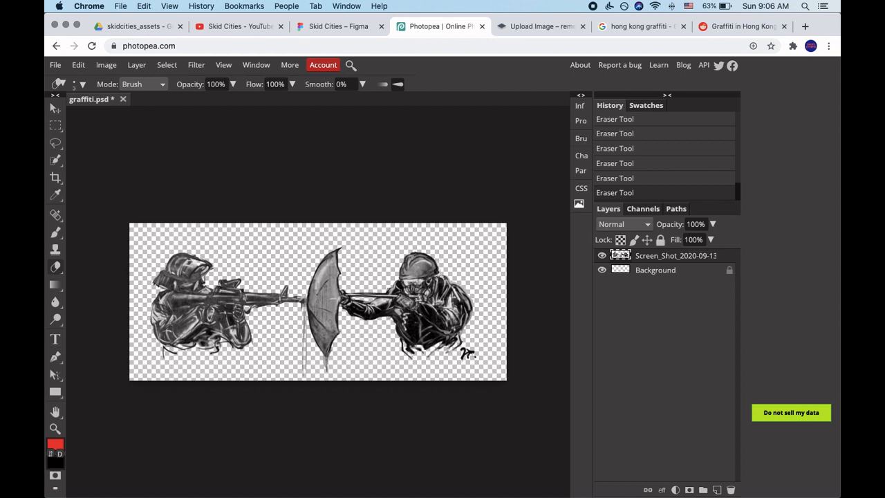
left_click(107, 66)
mouse_move(125, 85)
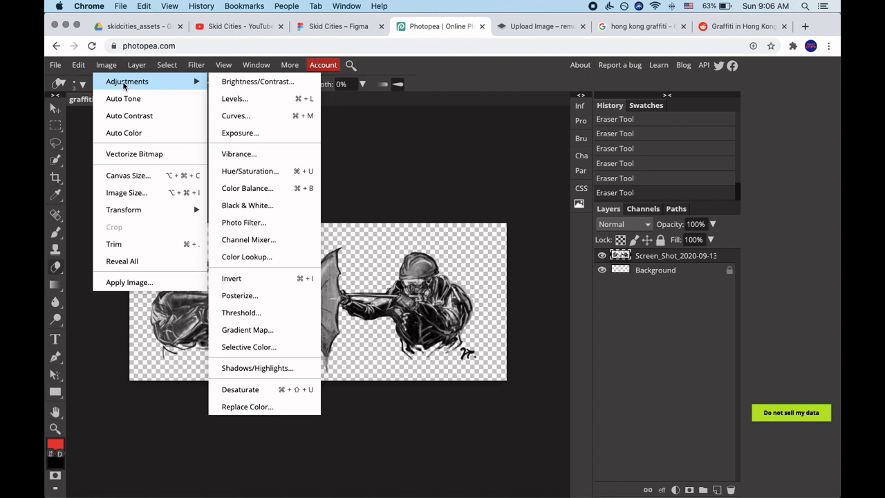
left_click(242, 86)
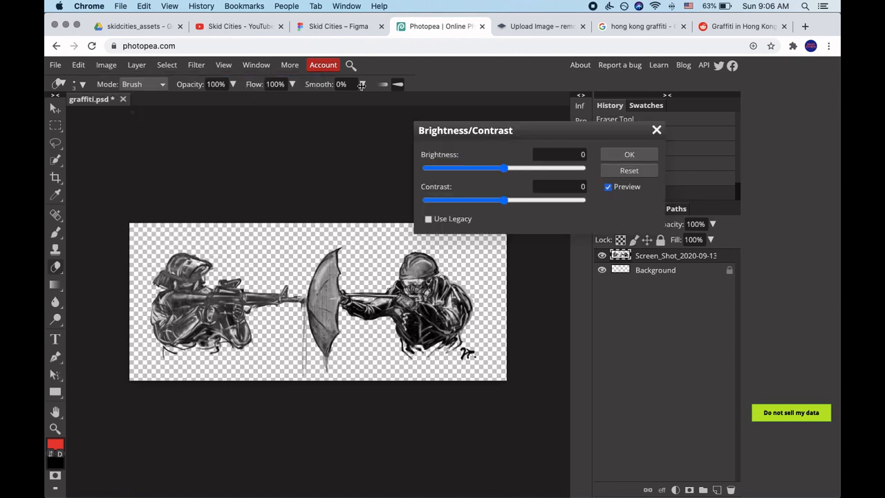
left_click_drag(507, 131, 496, 107)
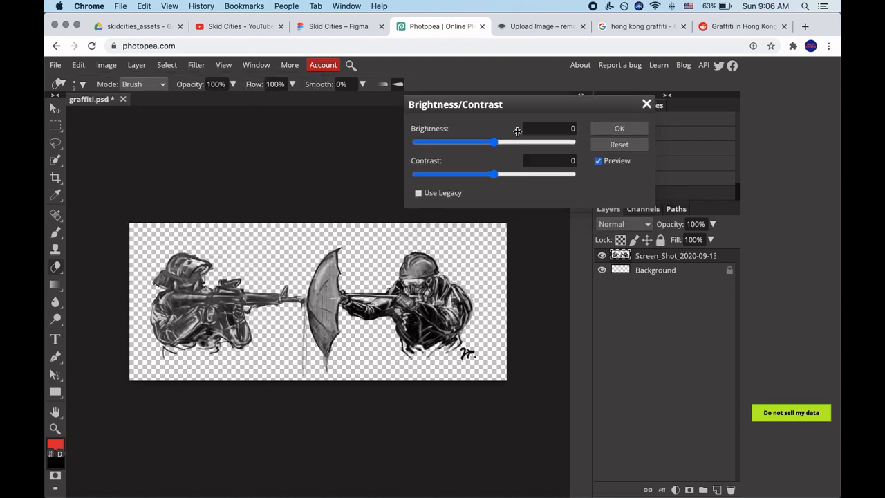
left_click_drag(494, 174, 547, 175)
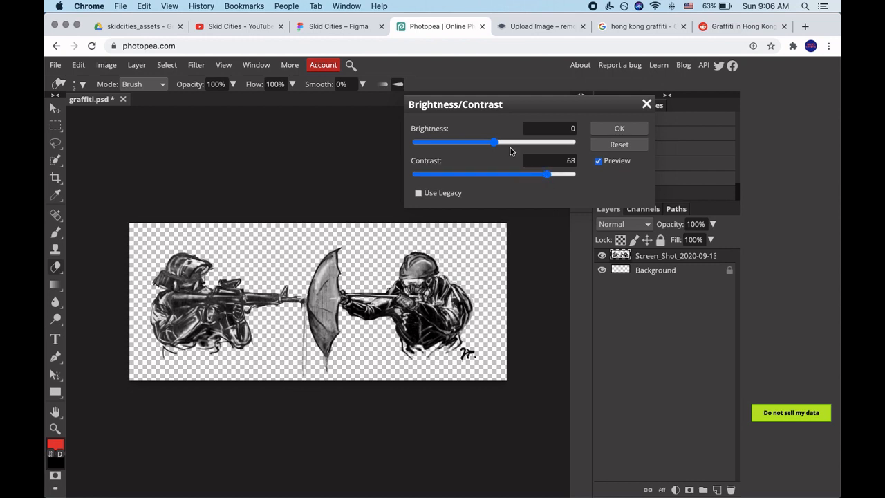
left_click_drag(497, 143, 511, 154)
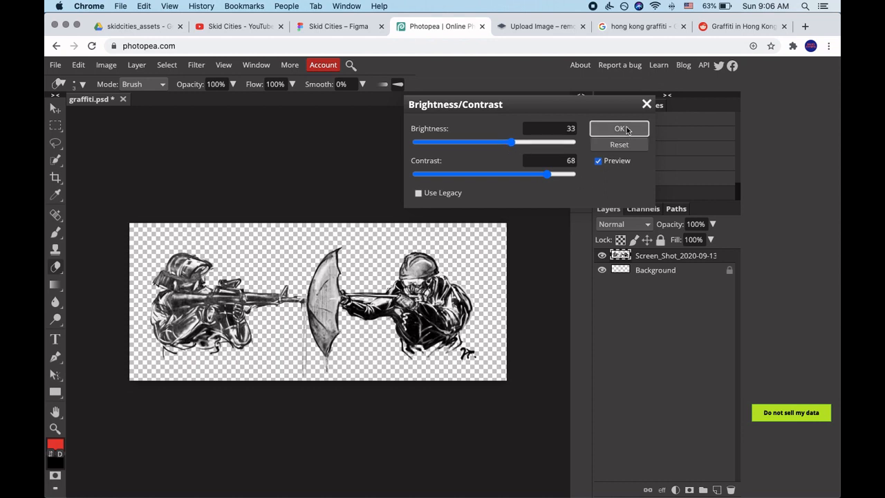
left_click(626, 130)
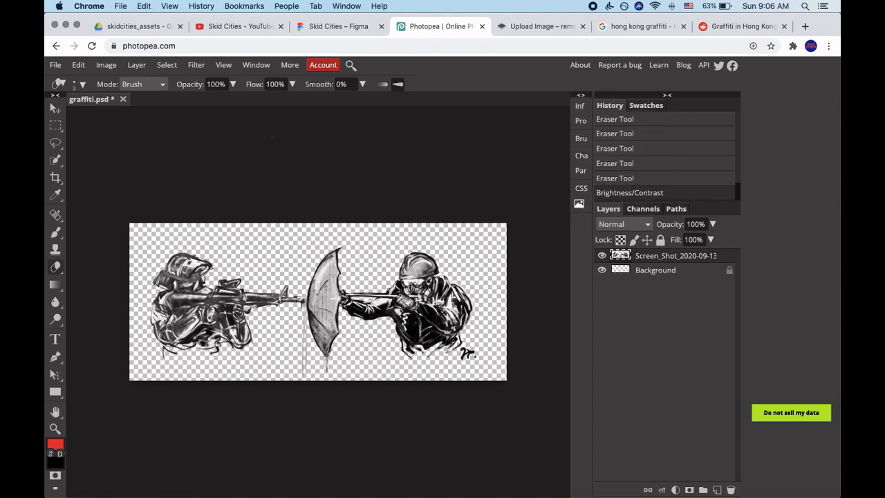
Posterize the artwork layer to 2 levels.
left_click(107, 66)
left_click(114, 71)
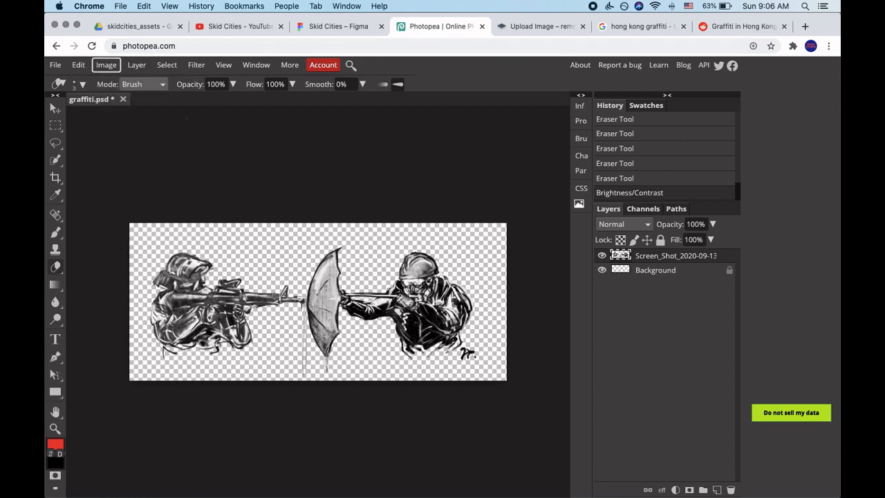
scroll(439, 321, "up", 3)
scroll(432, 317, "down", 3)
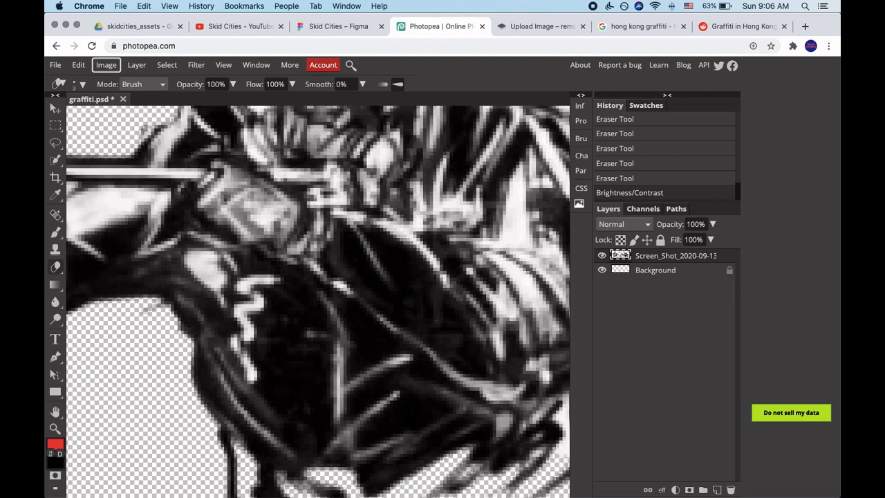
scroll(358, 263, "up", 3)
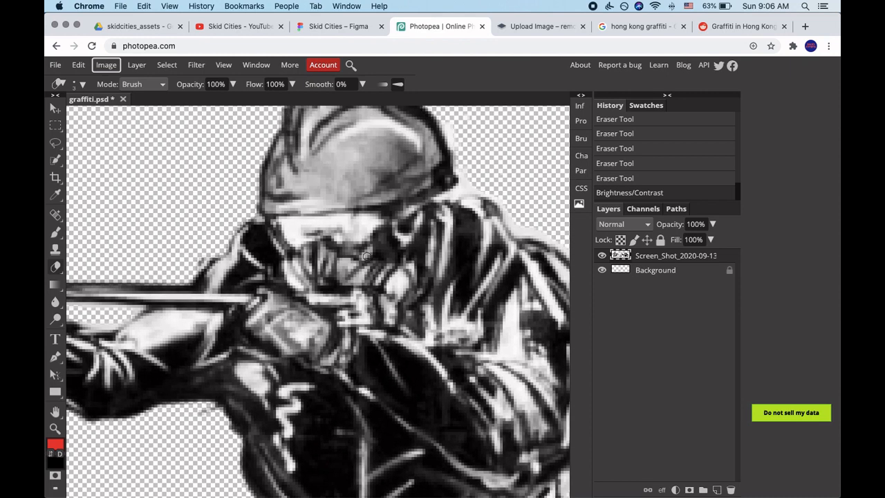
scroll(364, 263, "down", 5)
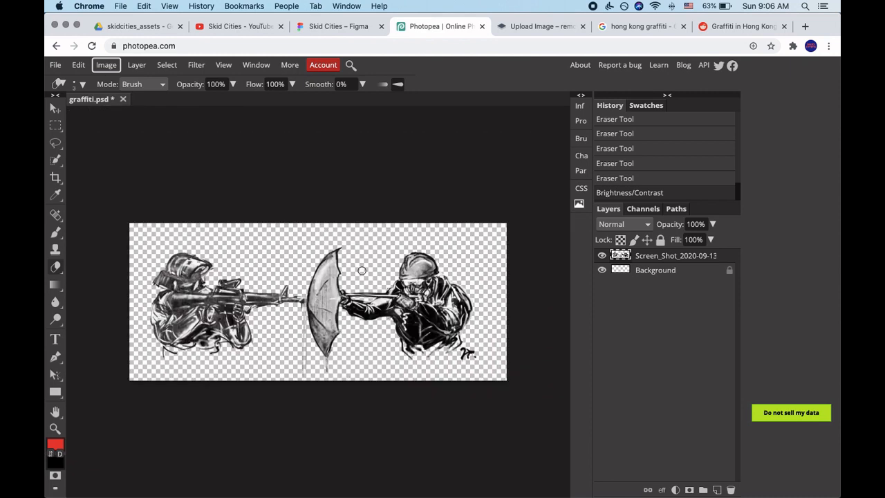
left_click(110, 68)
mouse_move(159, 82)
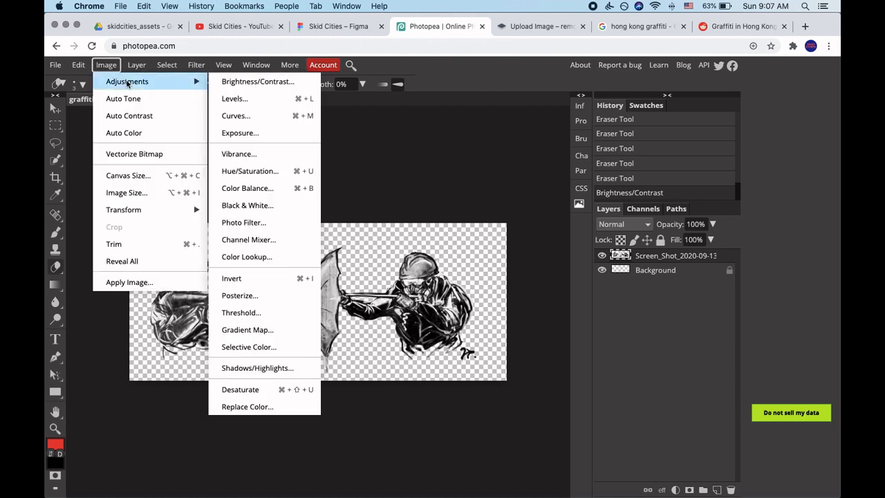
left_click(241, 296)
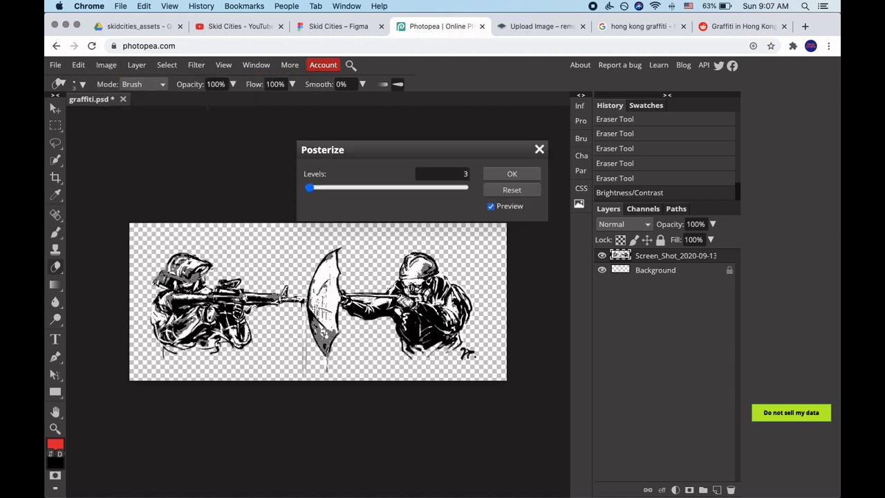
left_click(457, 172)
key("BackSpace")
type("3")
left_click(459, 174)
key("BackSpace")
type("2")
key("Tab")
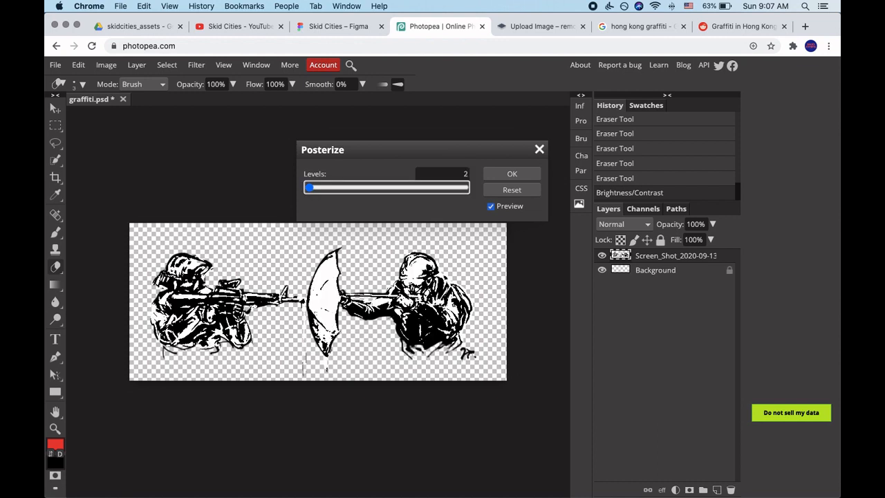
left_click(510, 174)
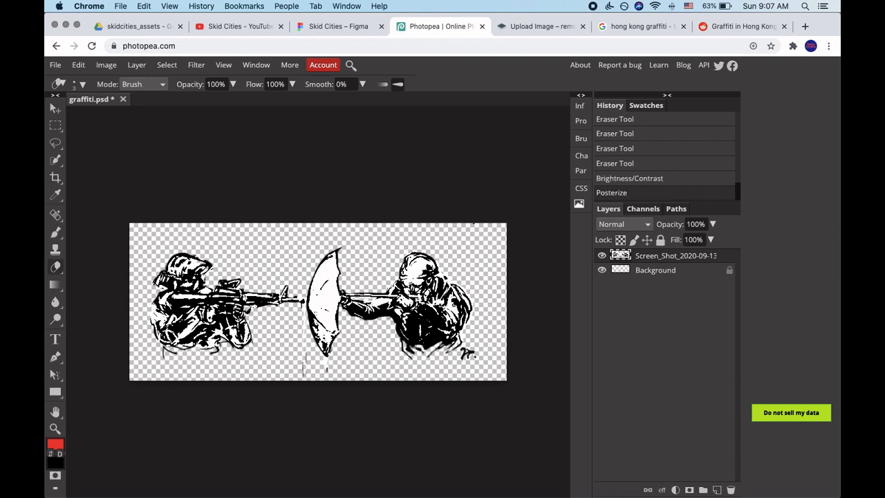
Erase a small patch of white fill in the middle of the slingshot figure's head.
scroll(430, 308, "up", 5)
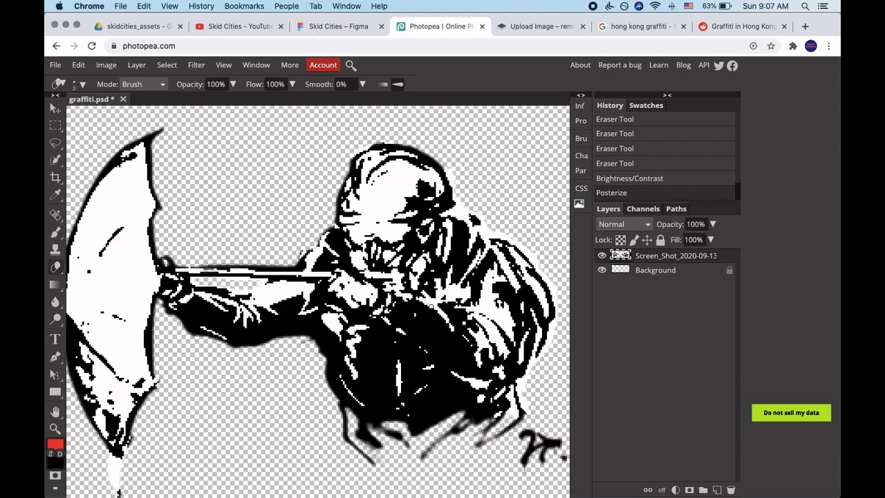
scroll(368, 212, "down", 2)
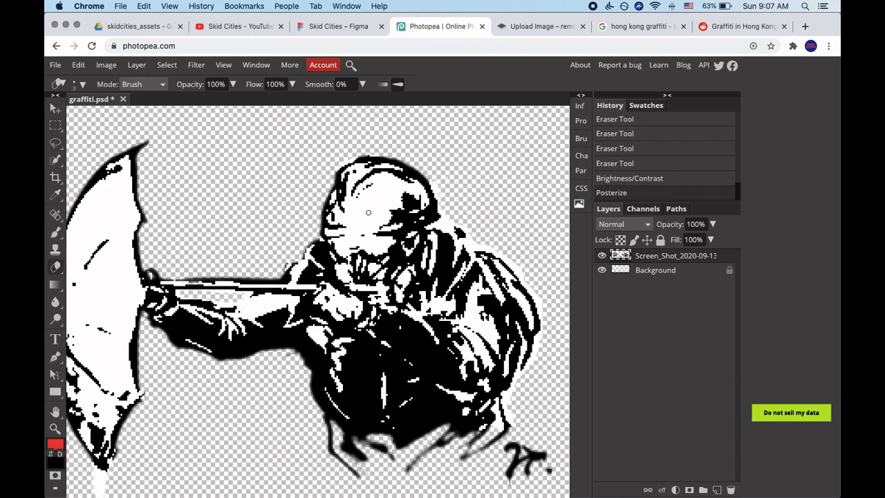
mouse_move(375, 207)
left_mouse_down()
mouse_move(367, 220)
mouse_move(371, 213)
left_mouse_up()
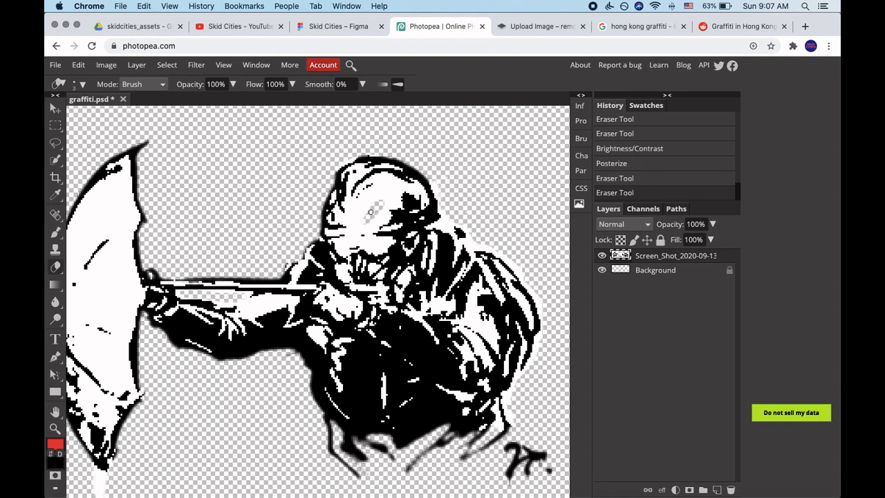
scroll(357, 237, "left", 15)
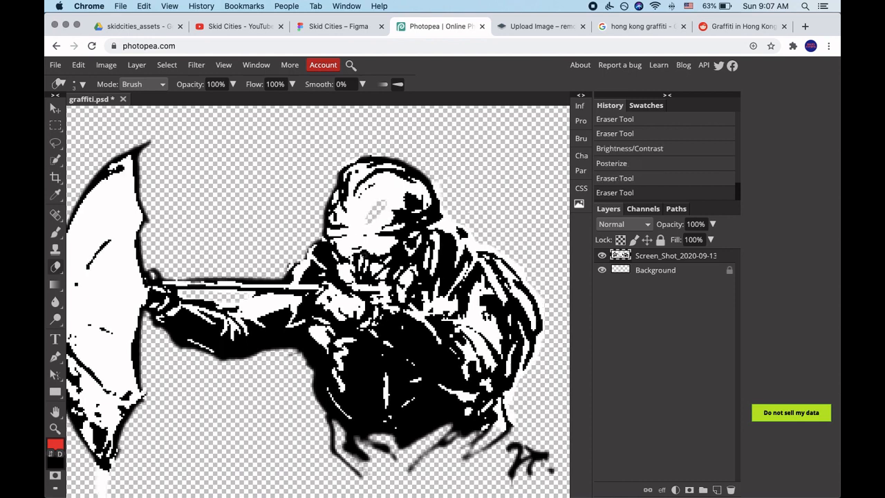
scroll(365, 256, "right", 15)
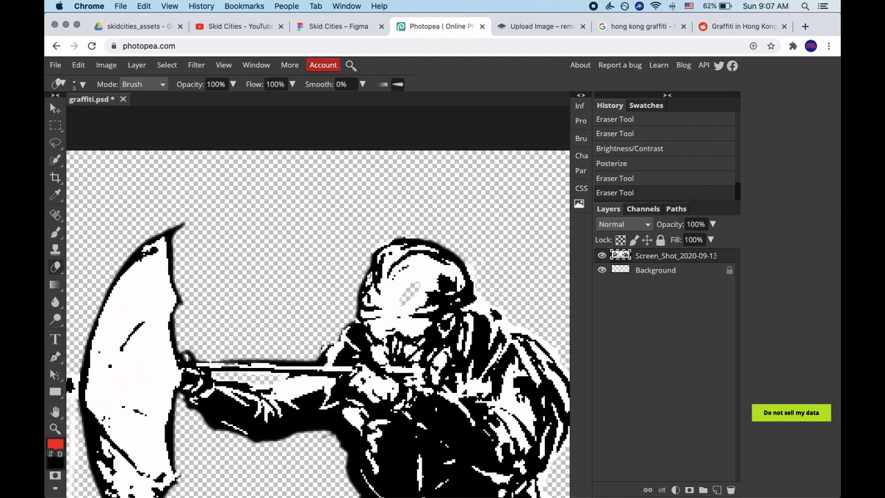
scroll(369, 293, "down", 3)
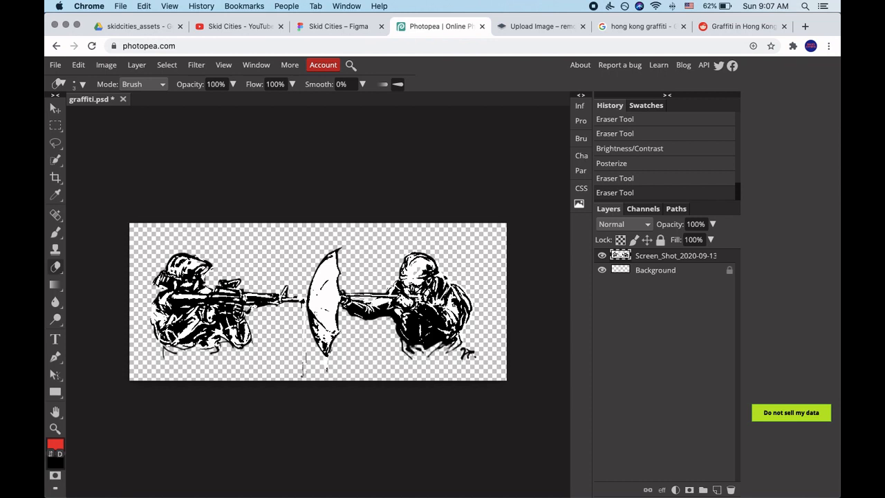
Select the black areas of the artwork layer by Color Range with fuzziness 2 in Replace mode.
left_click(106, 64)
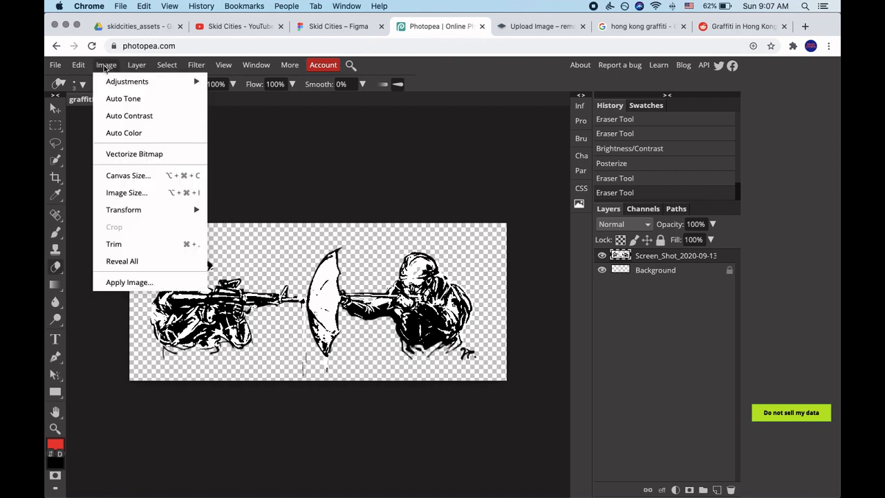
mouse_move(167, 65)
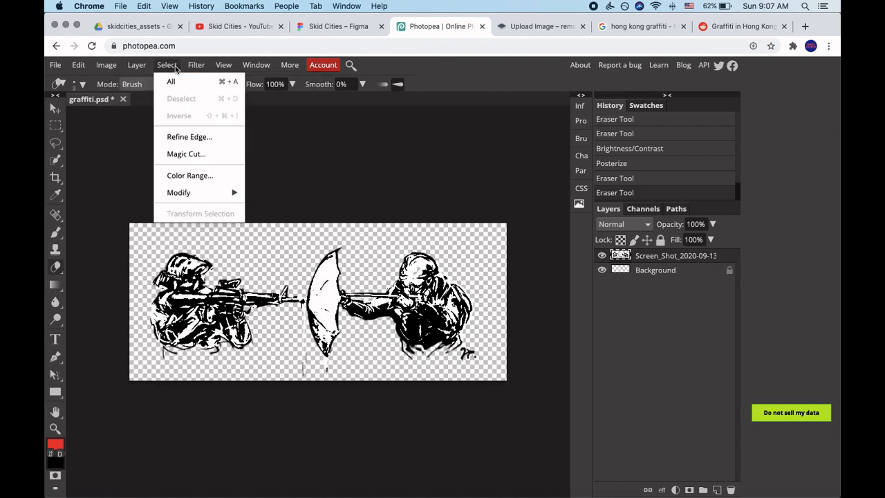
left_click(185, 175)
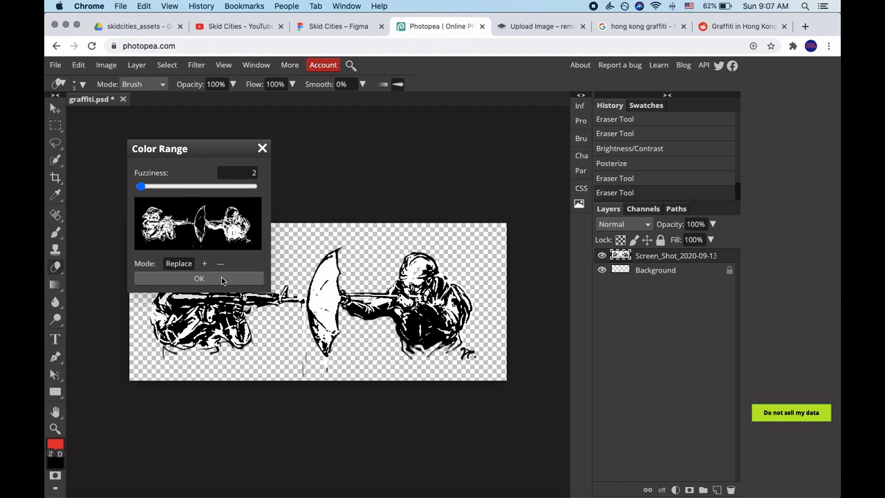
left_click(198, 279)
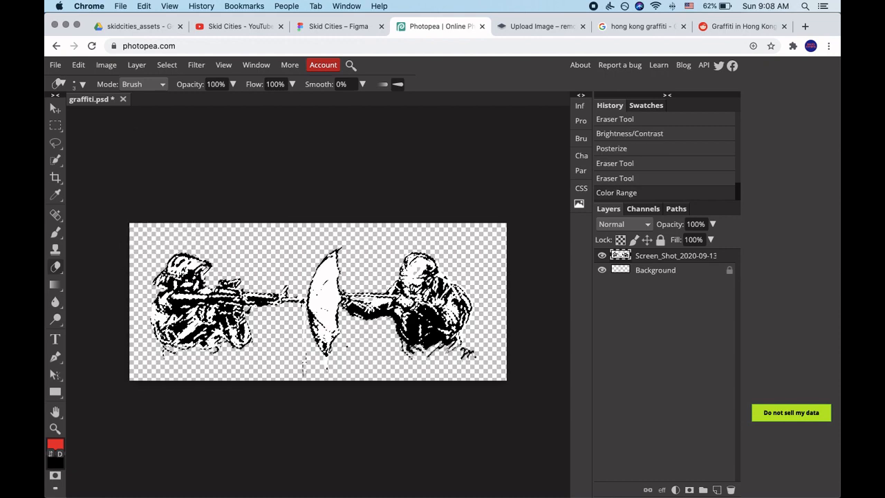
Try clearing the selected black areas from the artwork layer and undo the deletion.
scroll(342, 339, "up", 3)
scroll(360, 318, "up", 2)
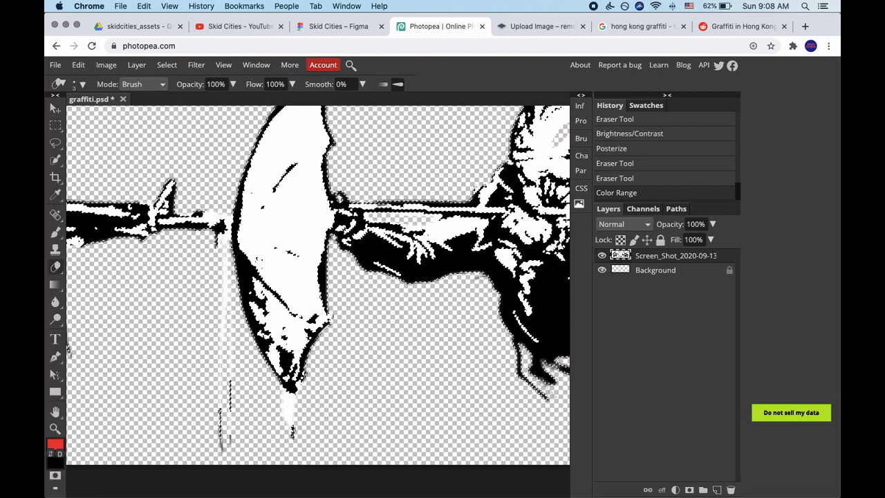
scroll(320, 311, "up", 2)
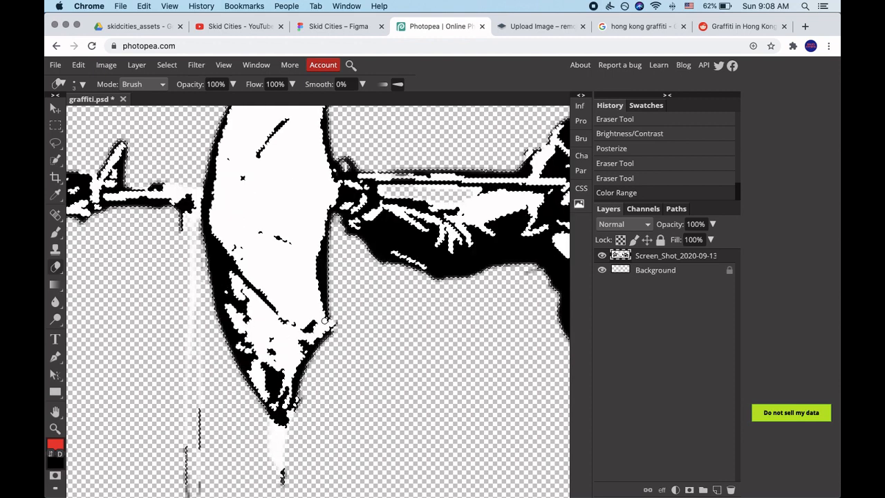
key("Delete")
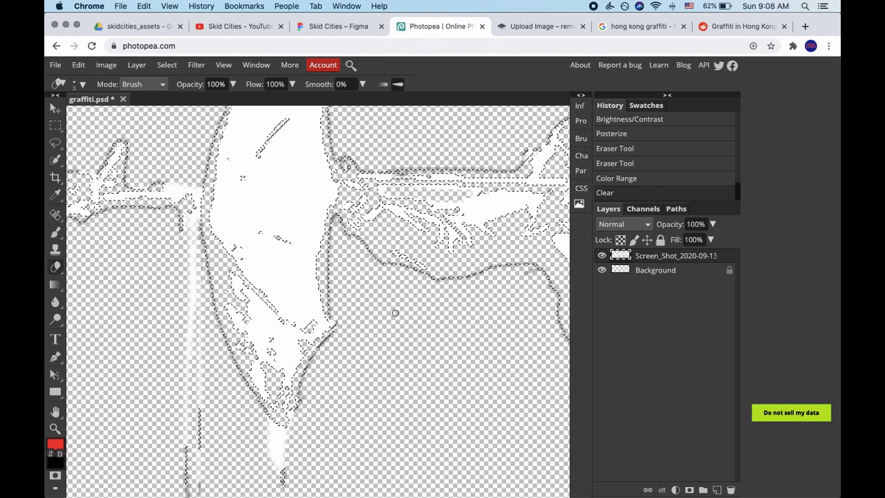
left_click(78, 65)
left_click(92, 80)
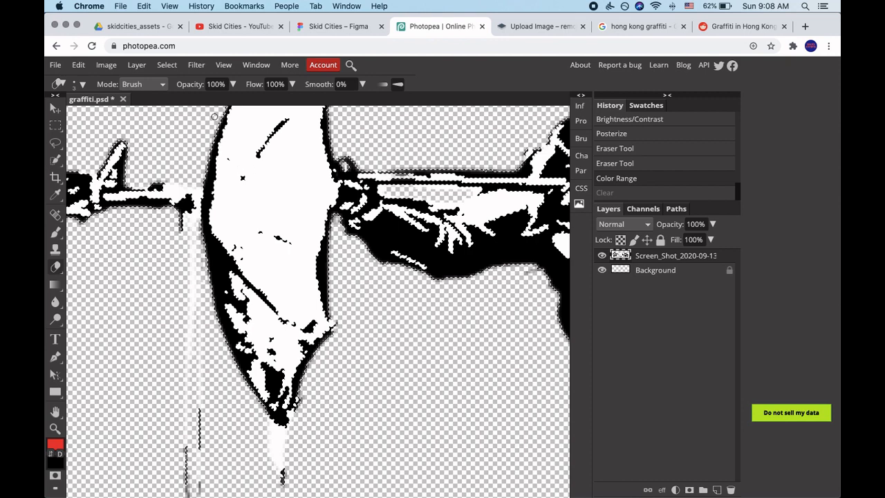
Invert the selection to remove the white fills from the artwork layer, and deselect.
left_click(167, 65)
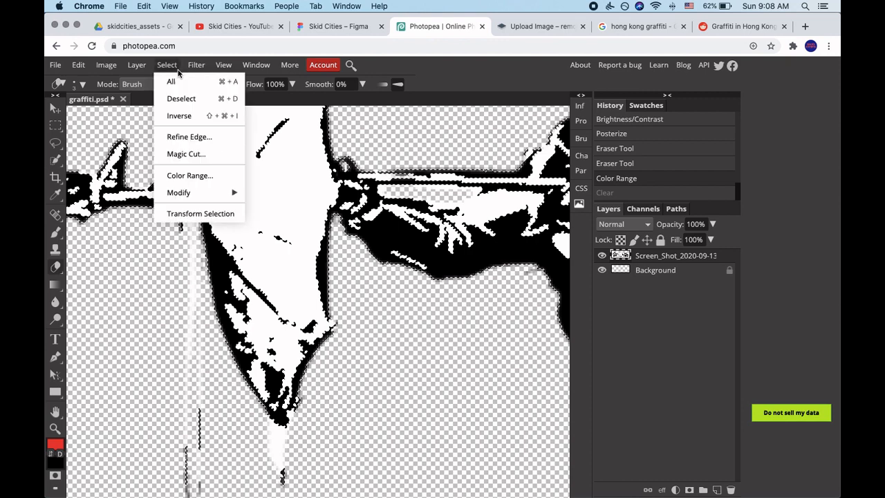
left_click(180, 115)
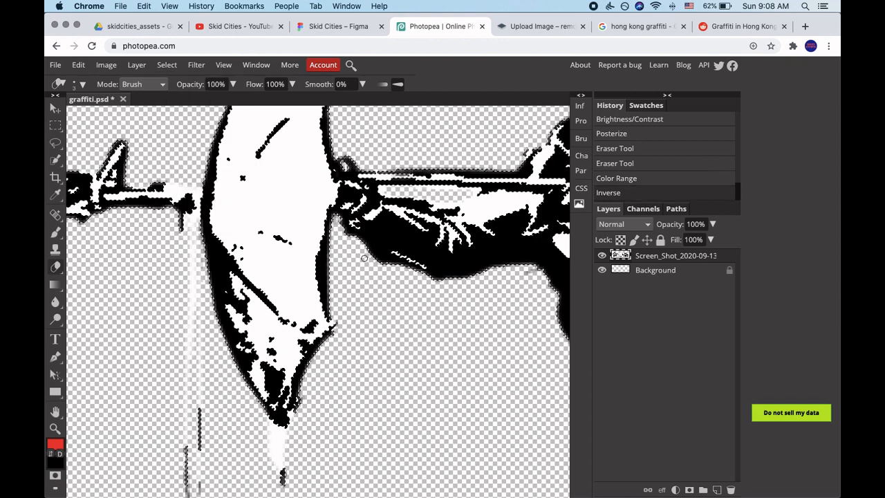
scroll(390, 272, "down", 5)
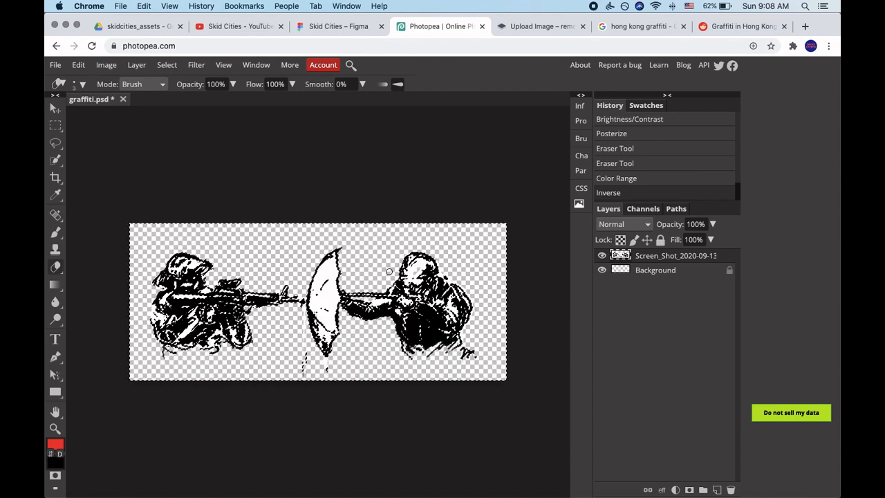
left_click(78, 65)
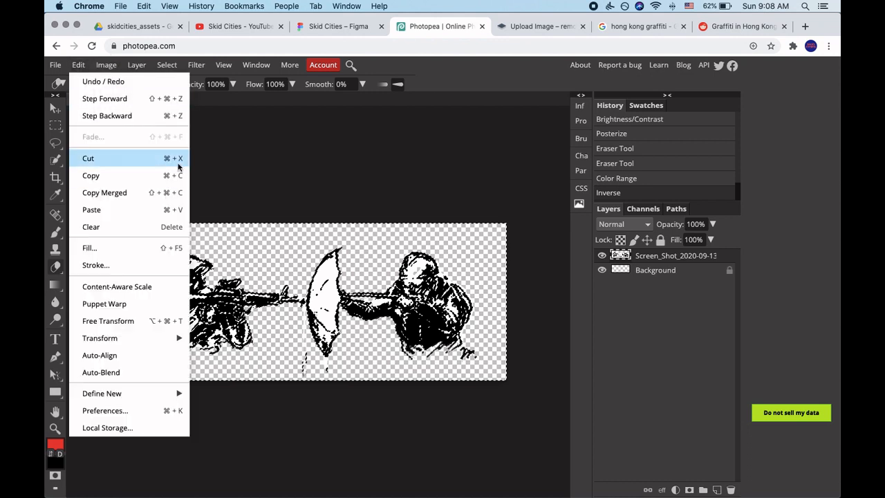
left_click(167, 163)
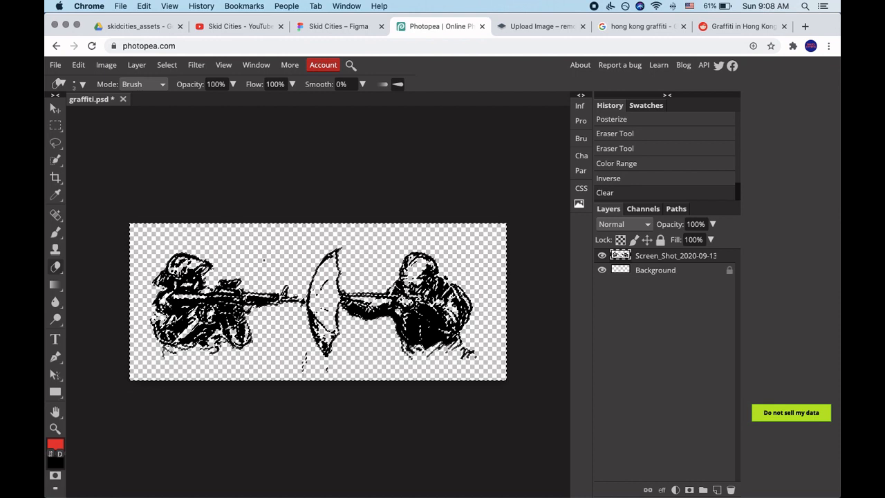
left_click(165, 66)
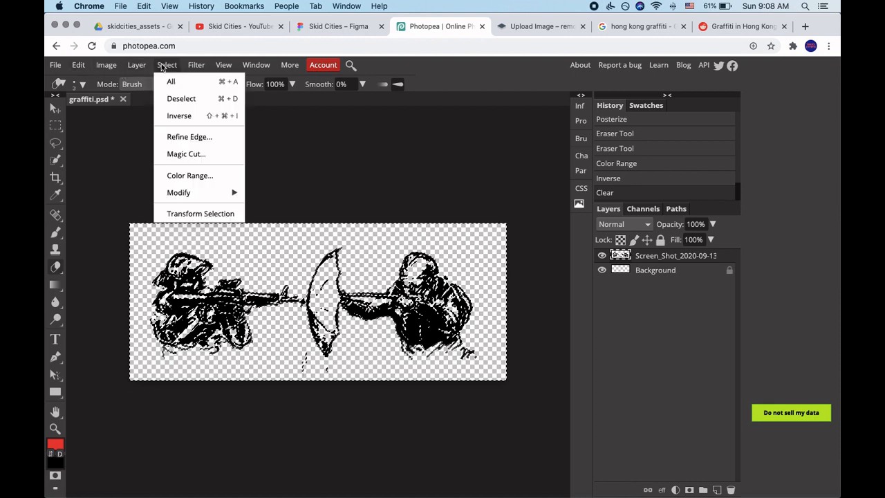
left_click(180, 99)
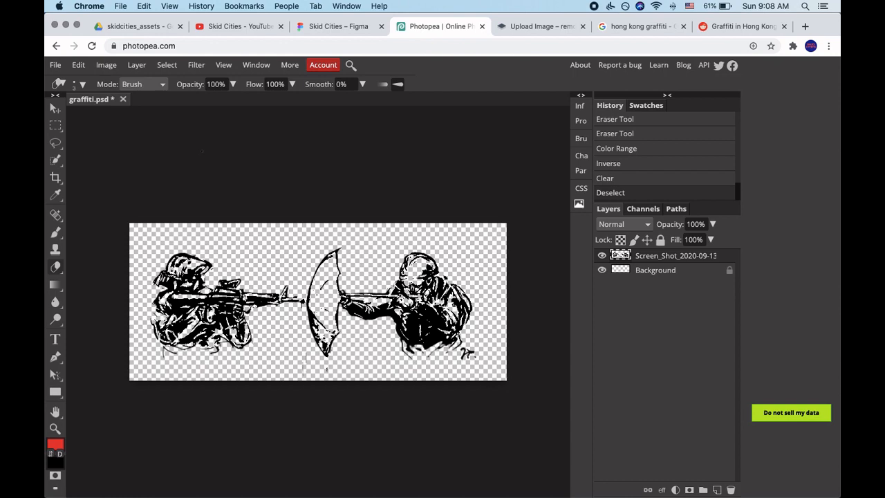
Examine the rifle figure, the umbrella and the slingshot figure for clean black linework on transparency.
scroll(440, 298, "up", 5)
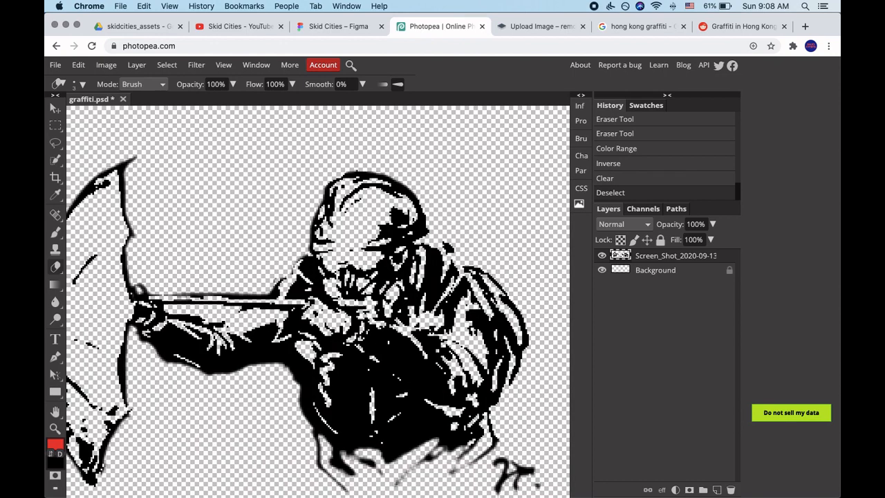
scroll(450, 335, "down", 2)
scroll(318, 307, "left", 5)
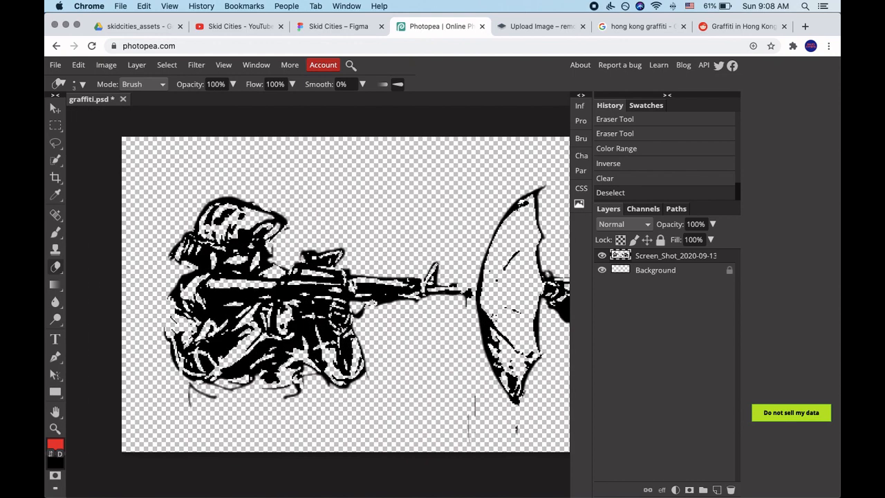
scroll(318, 308, "right", 4)
scroll(318, 276, "right", 2)
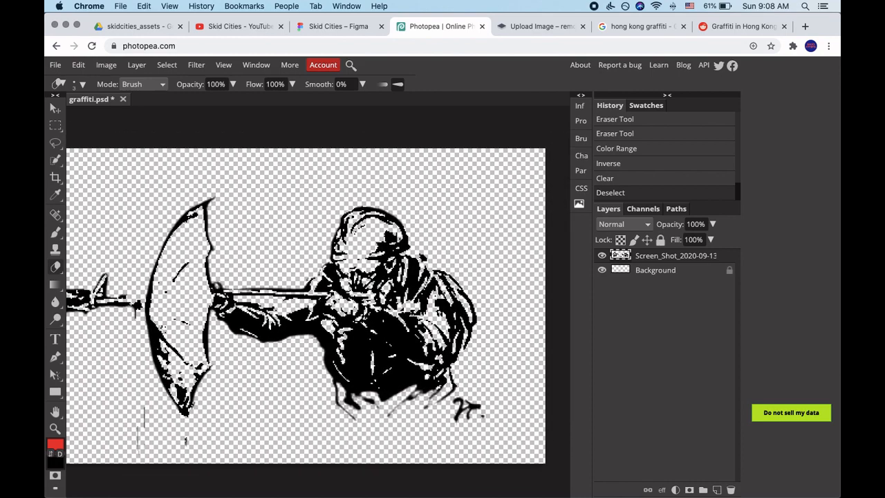
scroll(318, 277, "left", 6)
scroll(318, 297, "down", 4)
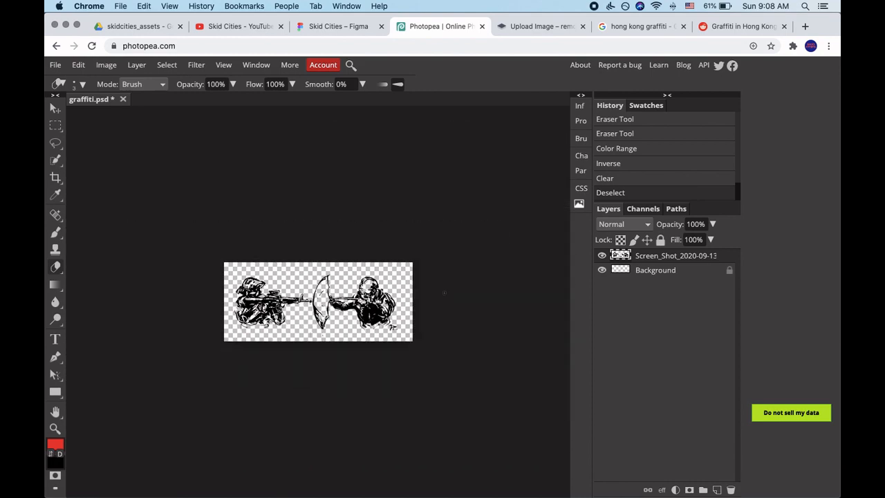
scroll(319, 297, "up", 3)
scroll(457, 325, "up", 3)
scroll(456, 325, "down", 3)
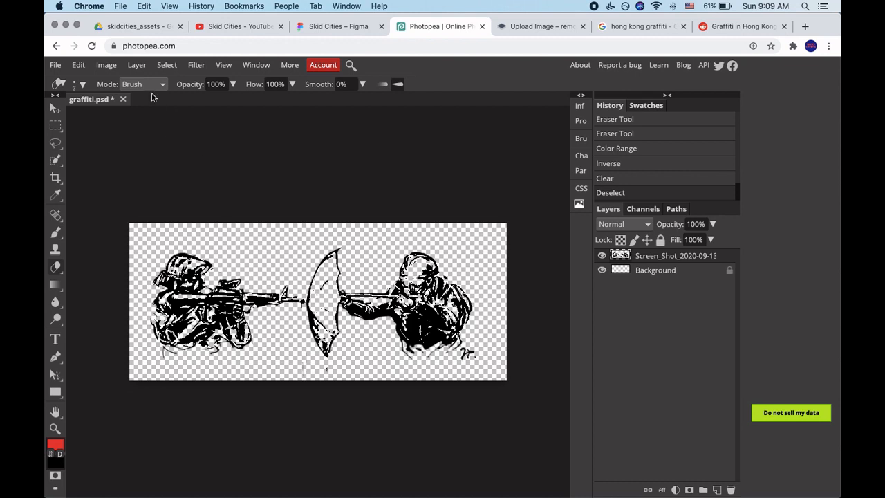
Invert the colors of the artwork layer to turn the black linework white.
left_click(107, 66)
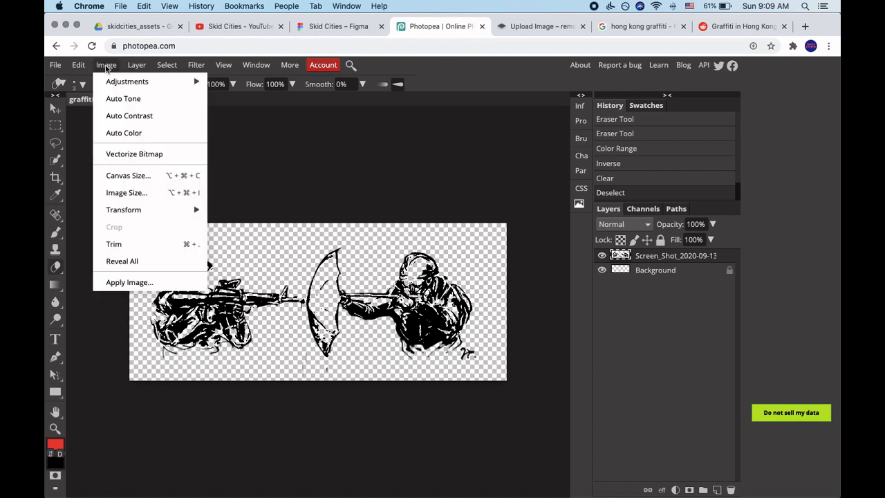
mouse_move(114, 83)
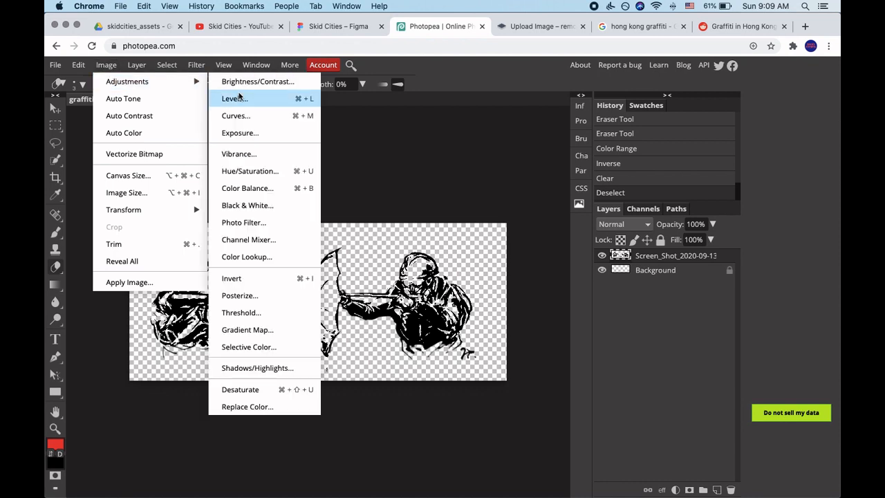
left_click(269, 278)
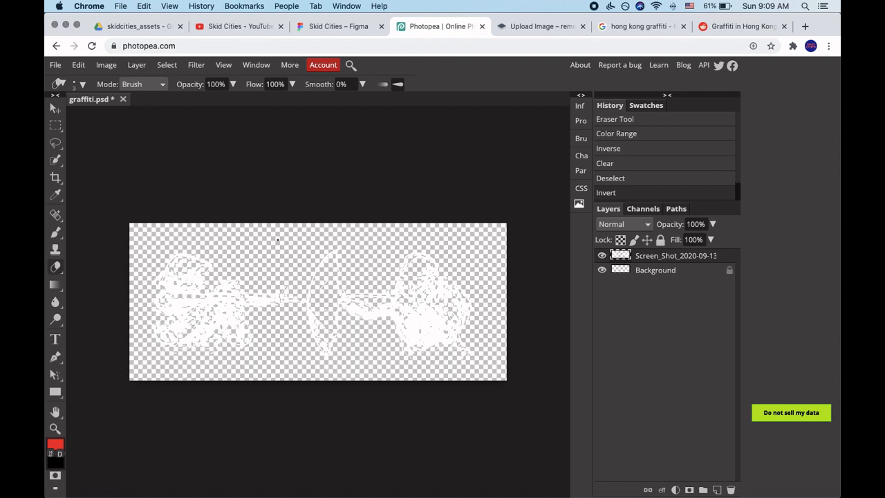
Export the graffiti as a PNG at 682 × 285 px with 100% quality.
left_click(56, 66)
mouse_move(90, 227)
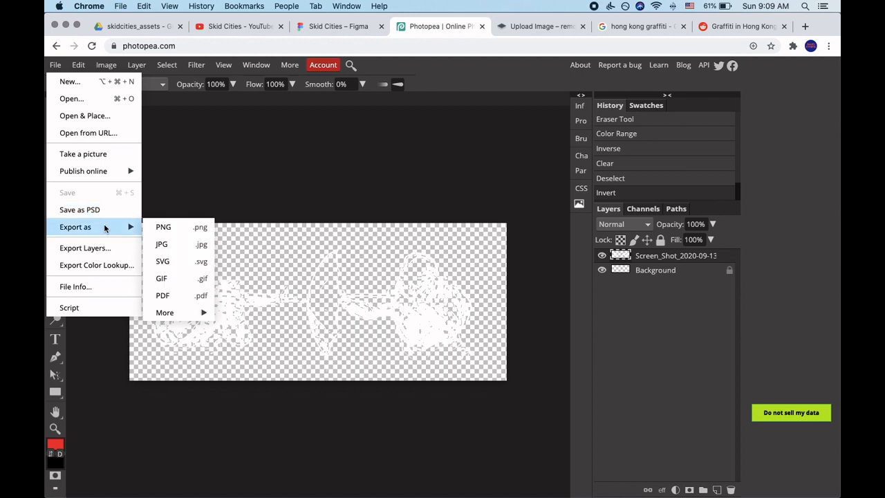
left_click(166, 234)
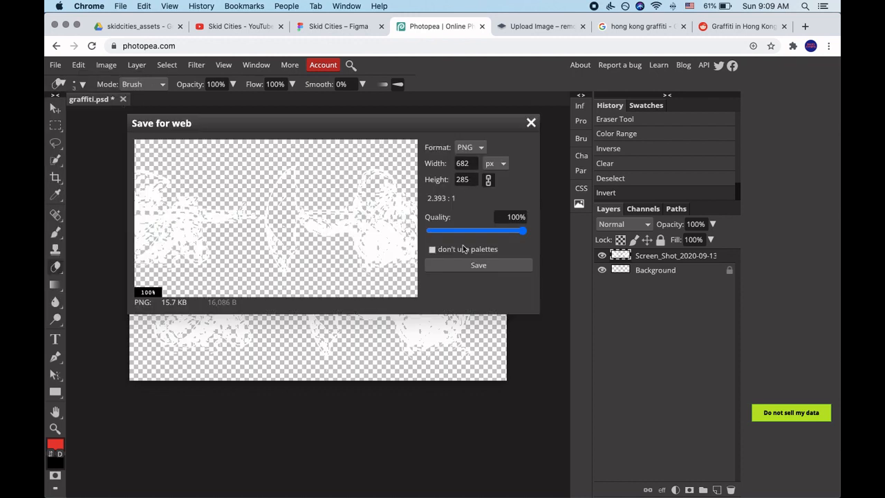
left_click_drag(272, 227, 243, 204)
left_click(429, 265)
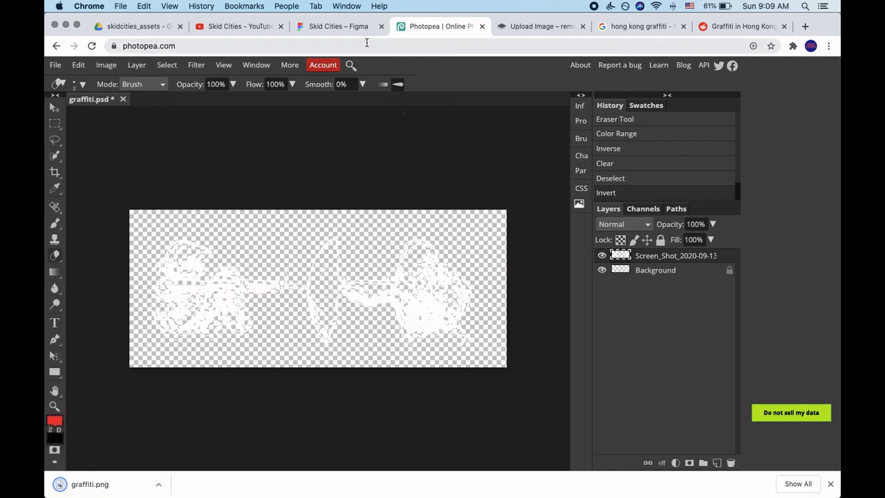
Switch to the Skid Cities file in Figma and examine the existing textures and graffiti frames on the textures page.
left_click(353, 27)
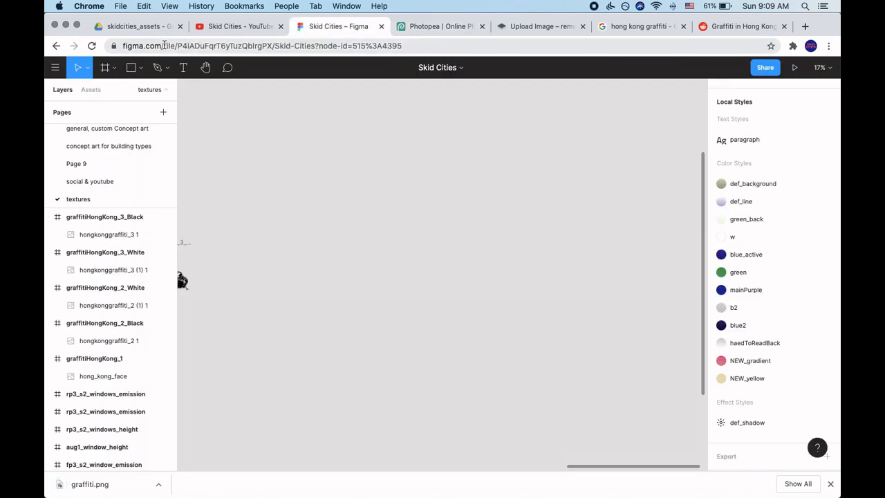
left_click_drag(162, 46, 114, 45)
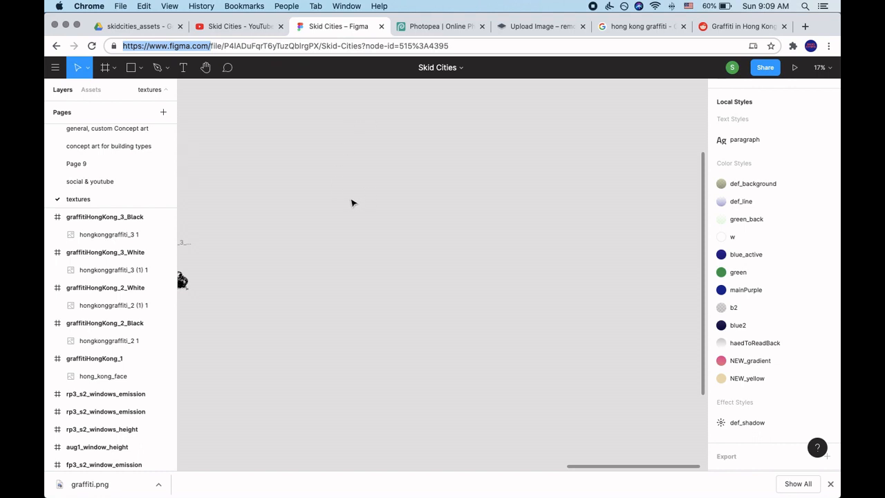
scroll(367, 282, "down", 10)
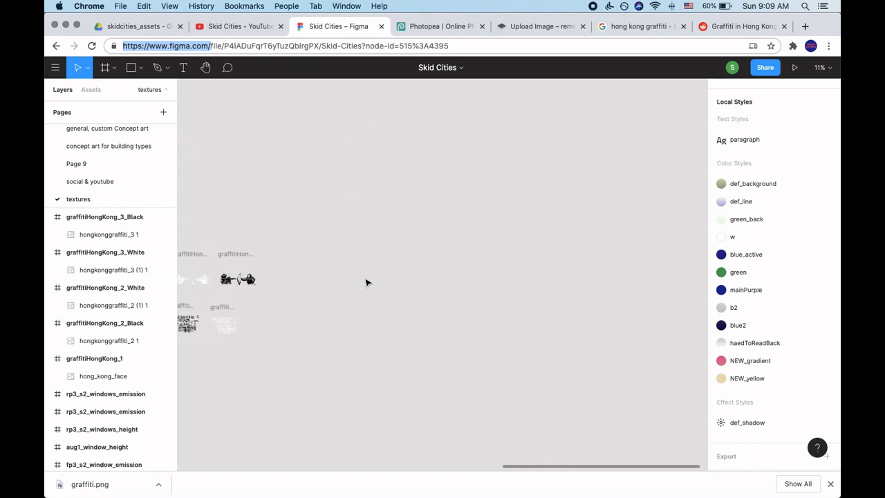
scroll(369, 283, "up", 6)
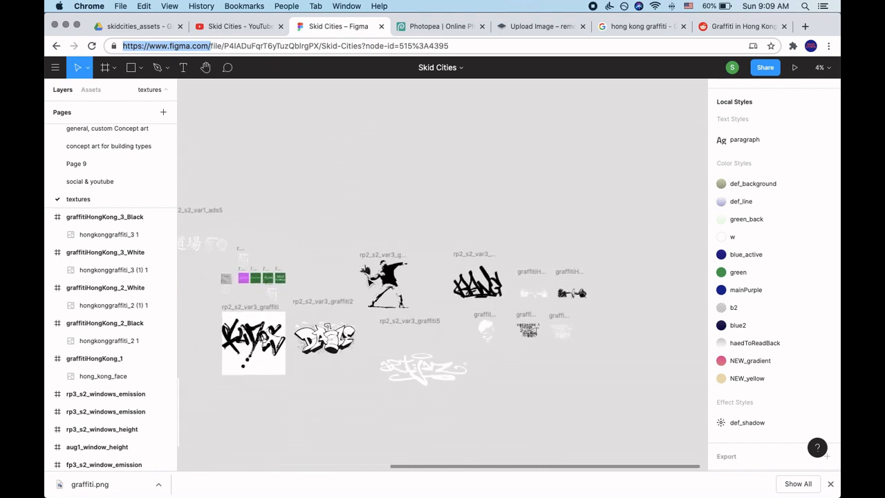
scroll(369, 282, "left", 5)
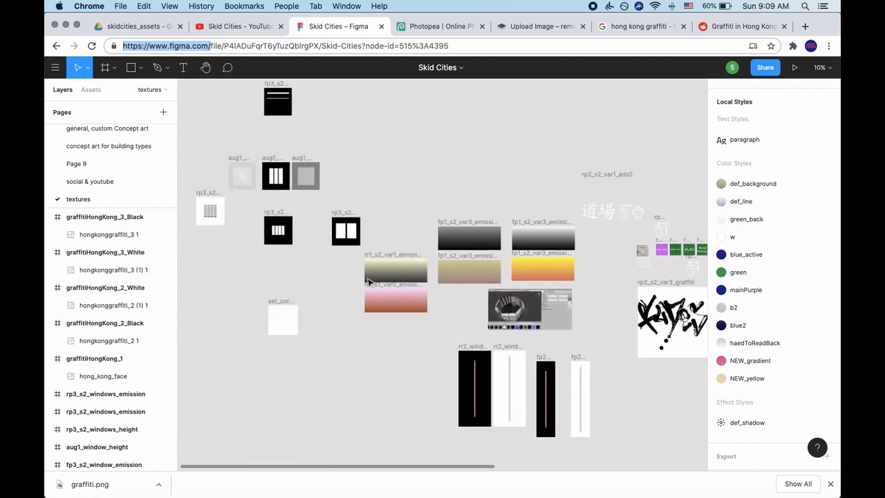
scroll(369, 282, "up", 2)
scroll(369, 282, "right", 6)
scroll(368, 283, "right", 5)
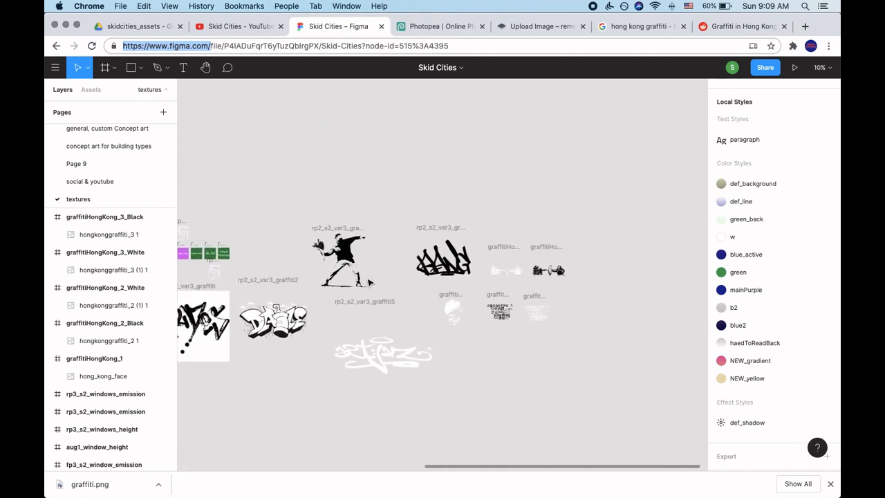
scroll(472, 303, "up", 2)
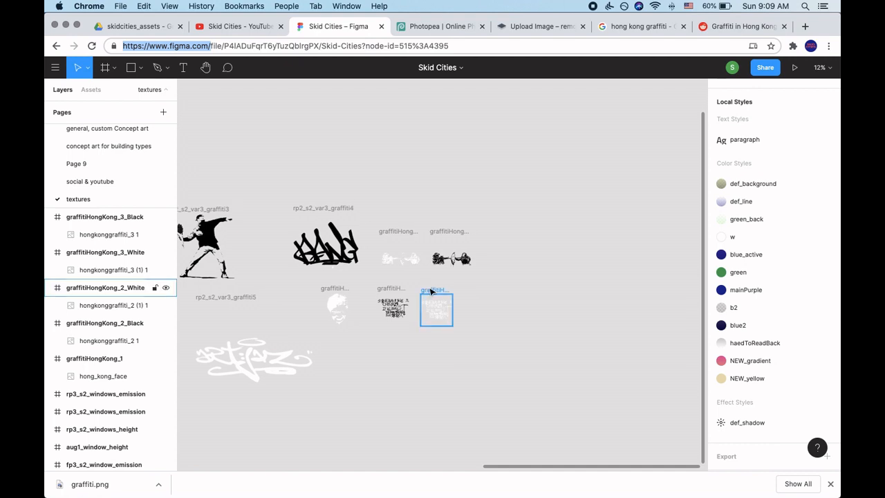
scroll(516, 270, "right", 5)
scroll(516, 269, "left", 3)
scroll(516, 269, "down", 1)
scroll(516, 270, "right", 5)
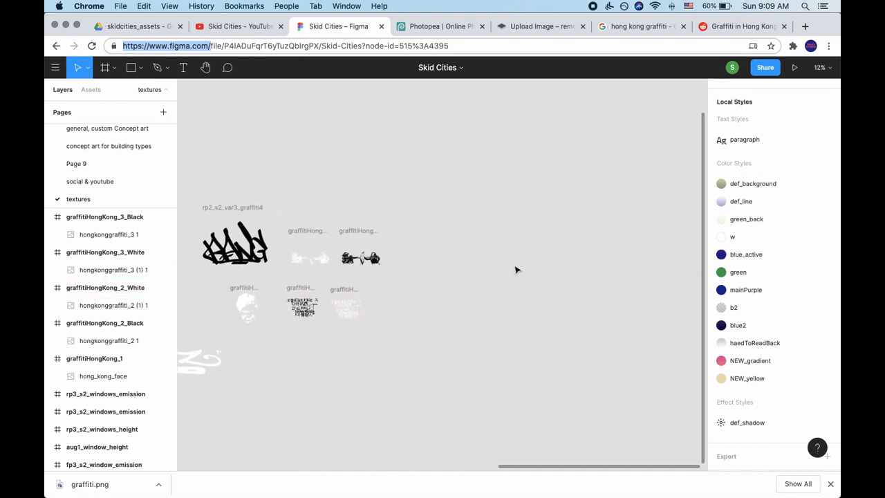
scroll(136, 156, "up", 4)
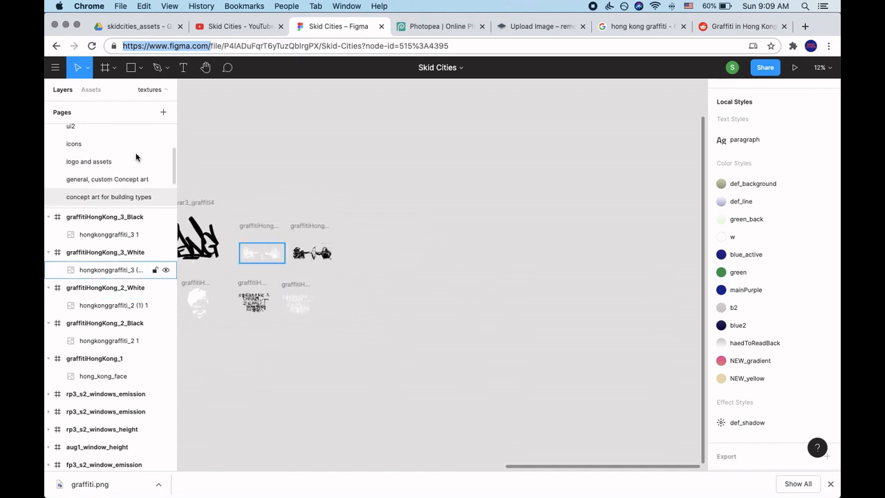
Look at the interface frames on the ui2 page and return to the textures page.
left_click(96, 146)
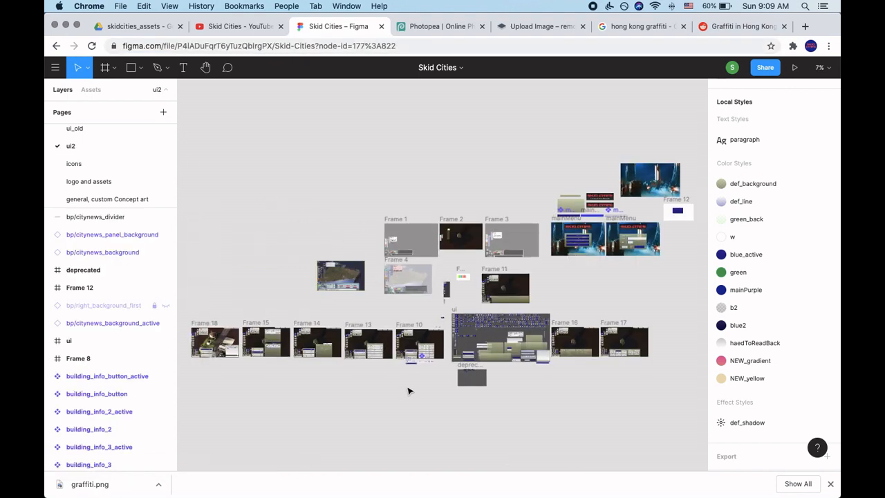
scroll(99, 172, "down", 4)
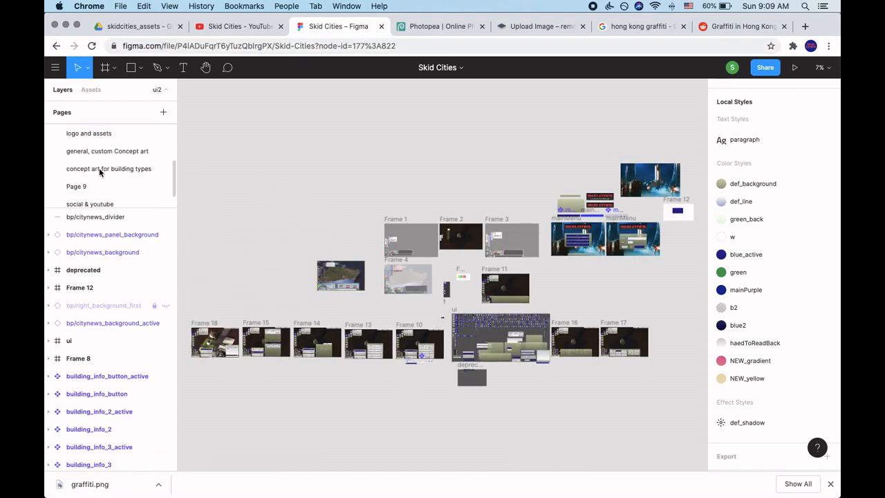
left_click(99, 200)
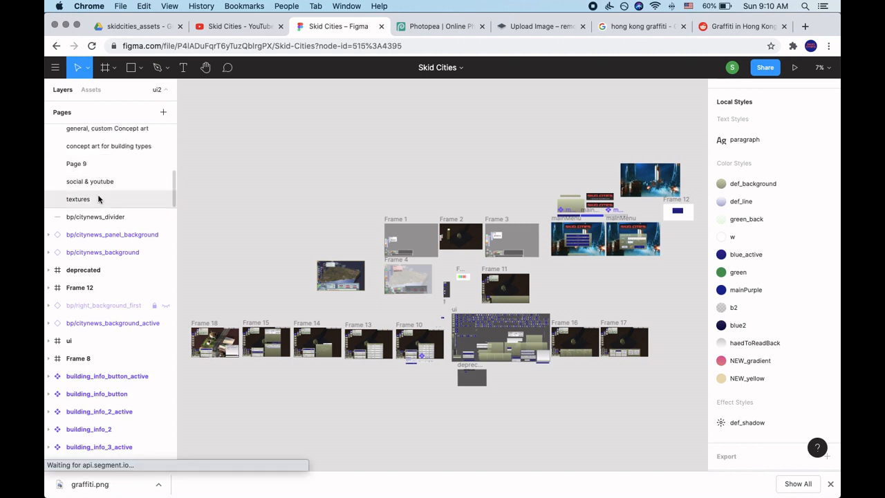
scroll(350, 277, "right", 2)
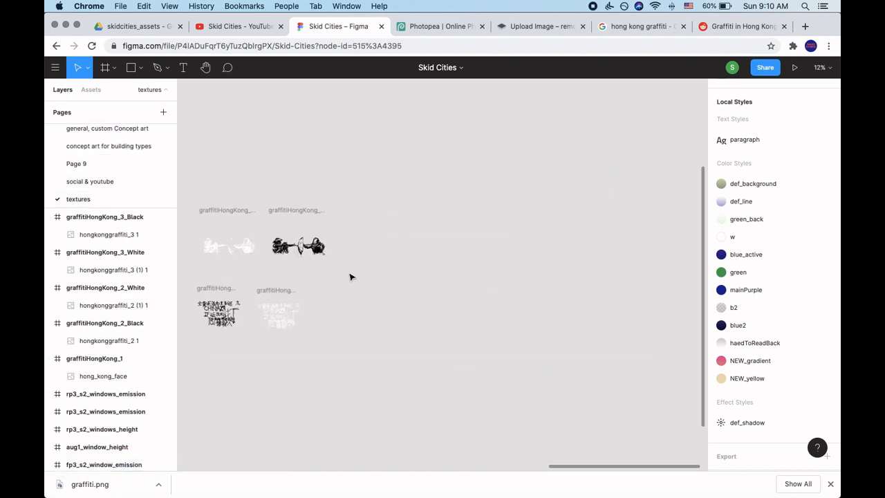
scroll(350, 277, "up", 2)
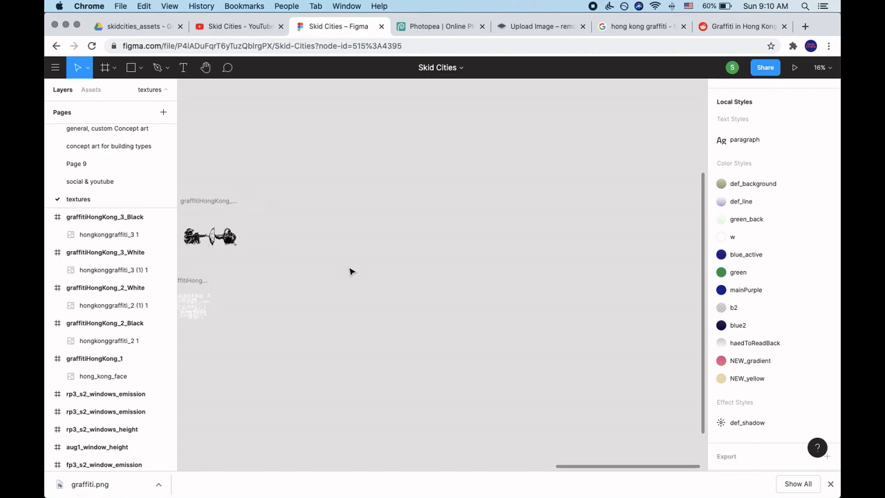
left_click(433, 31)
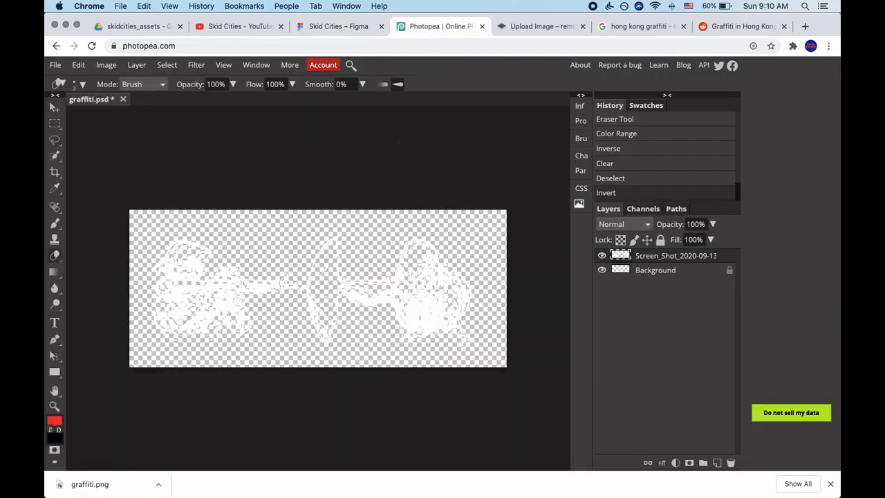
left_click(353, 33)
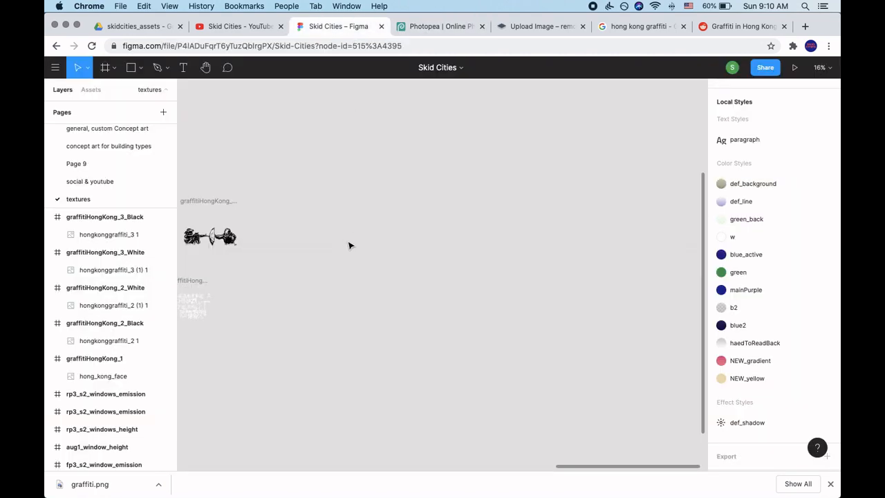
Try placing graffiti.png from the Downloads folder in an empty area of the textures page, and delete that copy.
key("super+Tab")
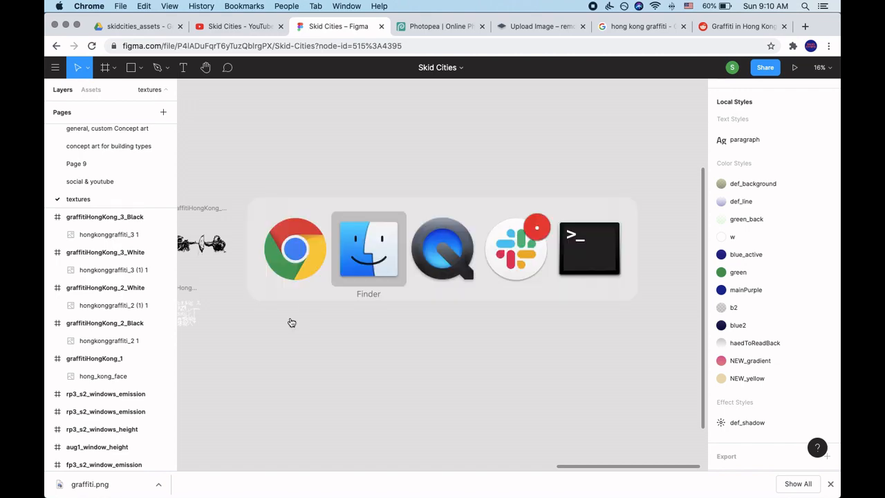
left_click_drag(359, 218, 393, 274)
key("super+Tab")
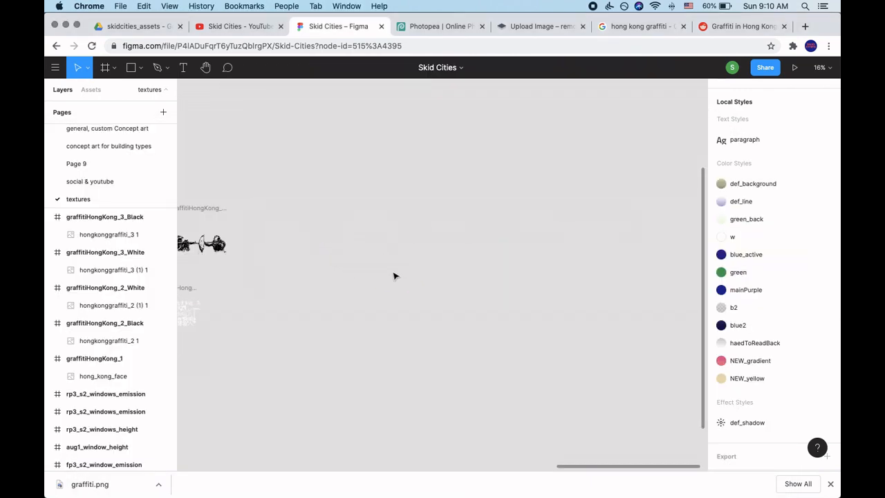
scroll(367, 274, "up", 3)
left_click_drag(453, 275, 371, 287)
scroll(373, 286, "up", 3)
scroll(374, 286, "left", 3)
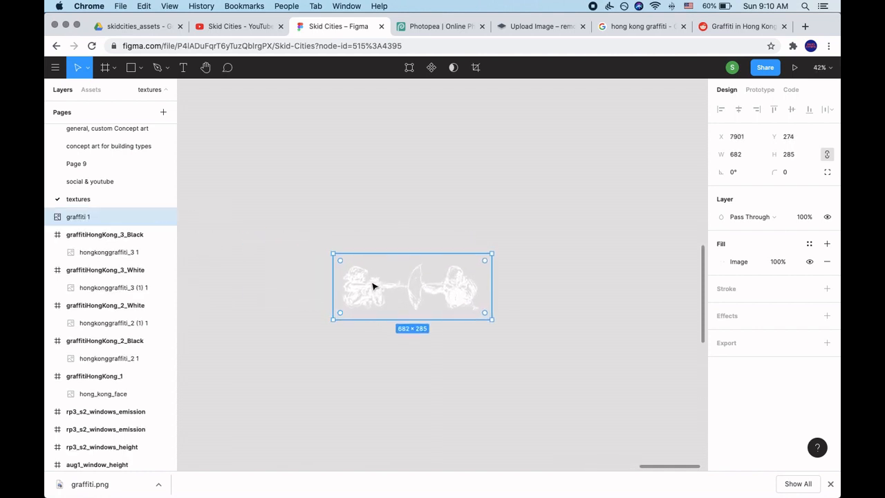
left_click_drag(437, 304, 403, 306)
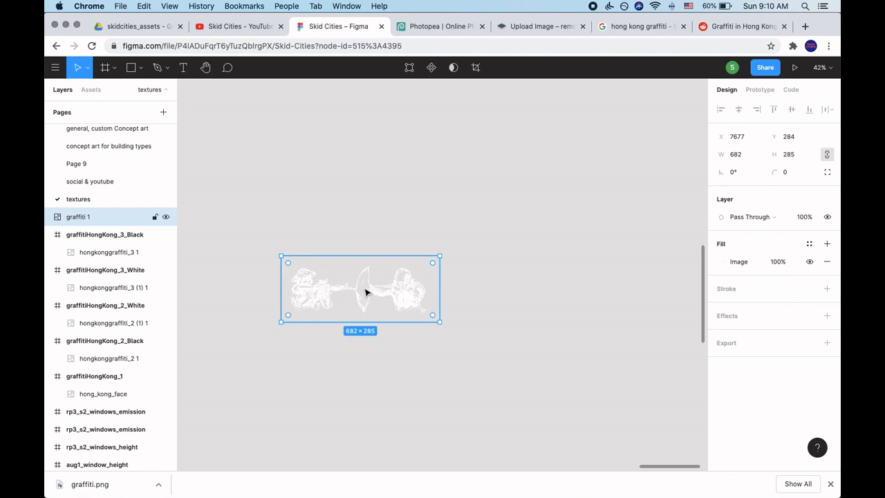
key("BackSpace")
Place graffiti.png from the Downloads folder in Finder onto an empty area of Figma's textures page.
key("super+Tab")
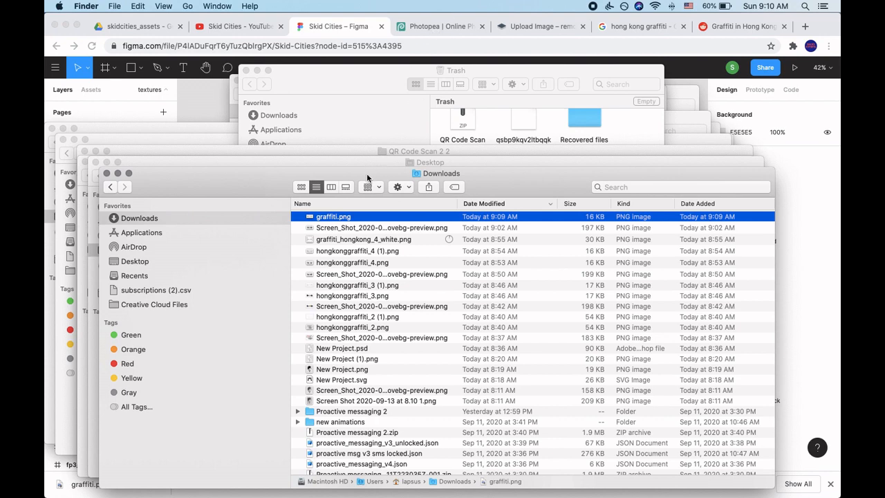
key("super+Tab")
left_click_drag(350, 221, 366, 279)
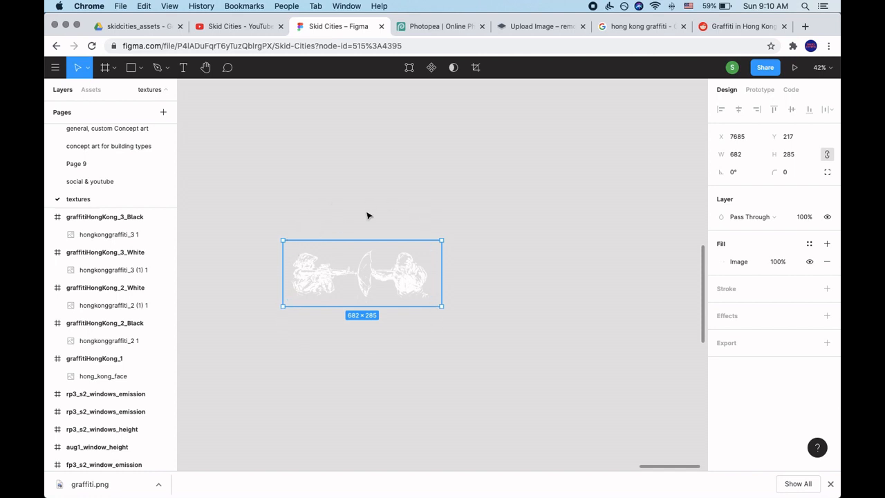
Wrap the placed graffiti image in a frame and rename the frame graffiti_hongkong_4.
right_click(362, 276)
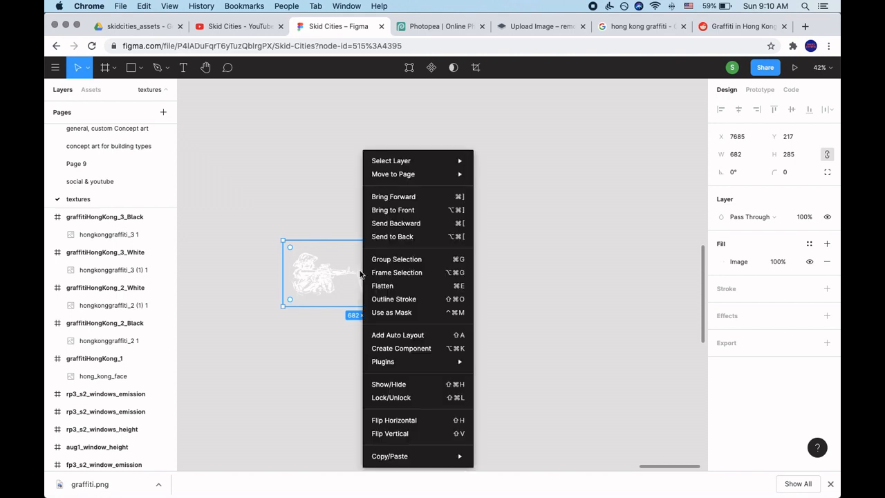
left_click(426, 276)
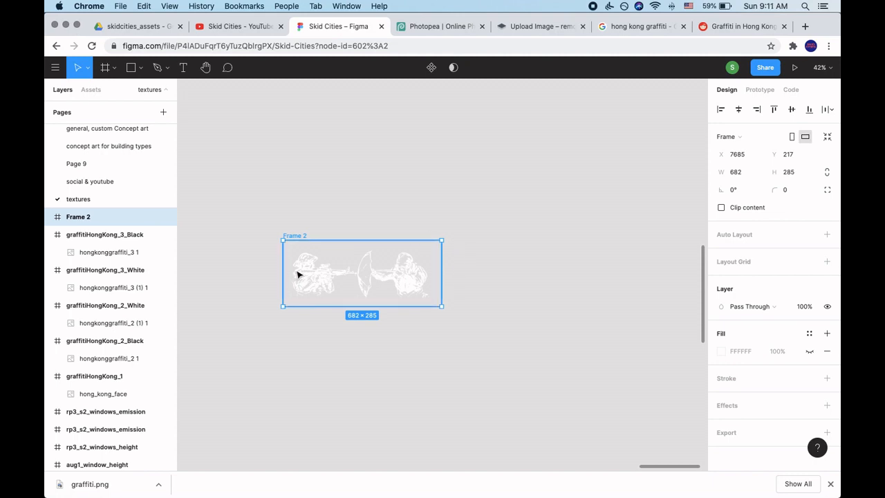
double_click(115, 218)
type("g")
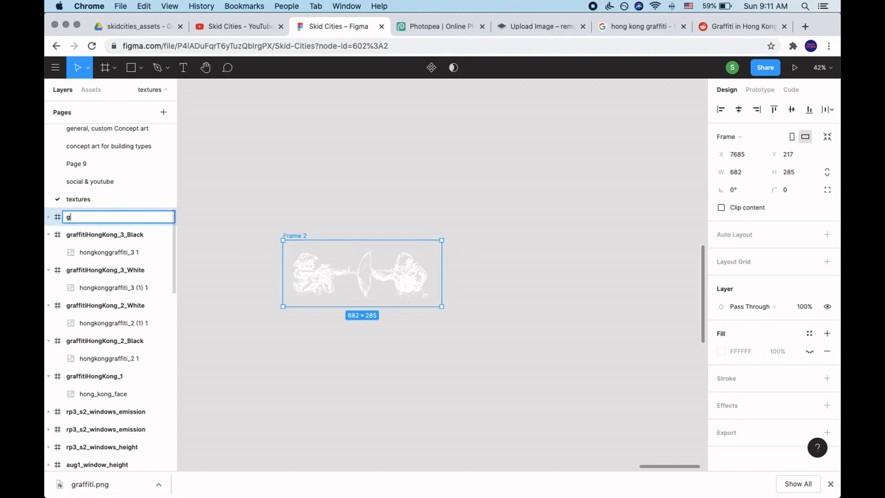
key("Escape")
double_click(77, 219)
type("graffiti_hongkong_")
type("4")
key("Return")
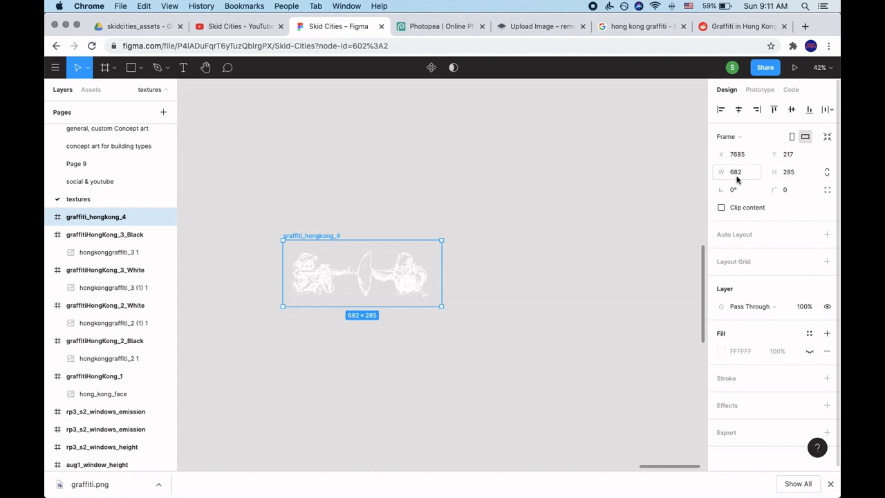
Make the graffiti_hongkong_4 frame square by setting its height to 682, and center the graffiti image vertically inside it.
left_click(795, 178)
type("682")
key("Return")
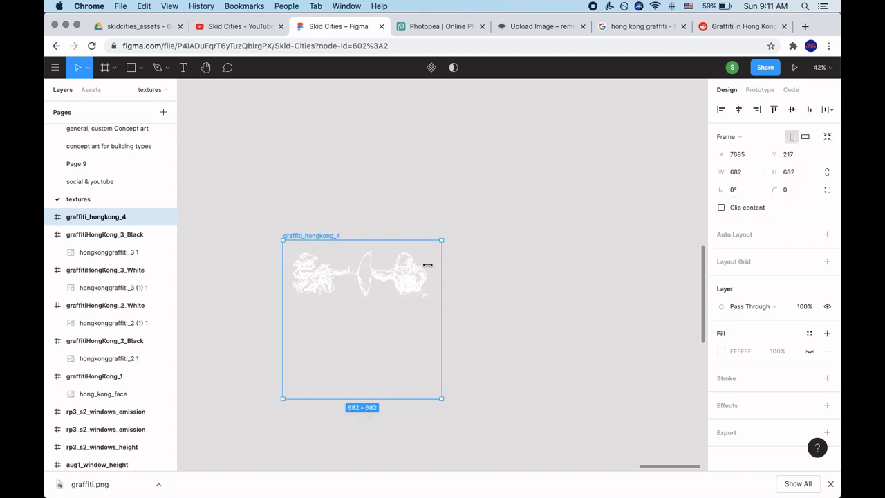
left_click(343, 281)
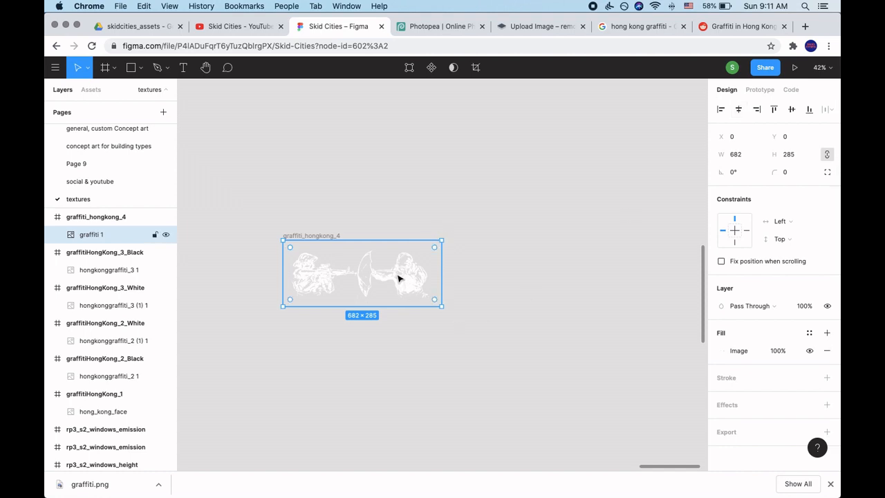
left_click(794, 114)
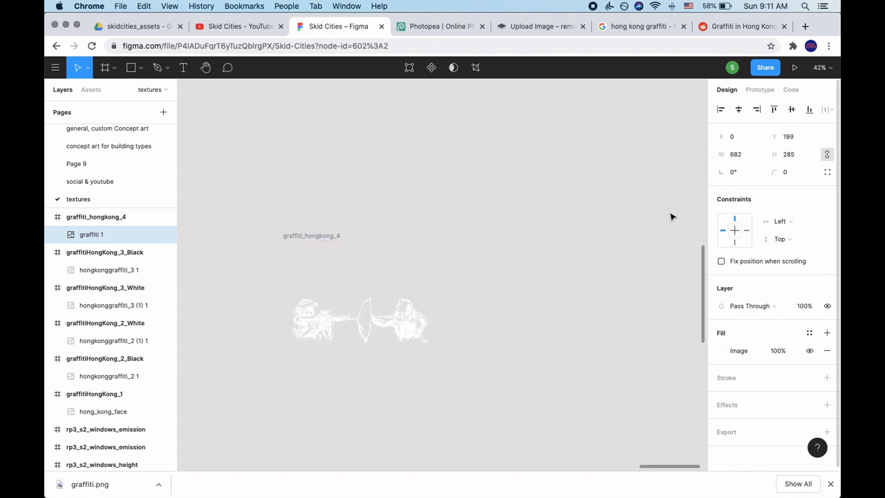
Add a 1x PNG export setting to the graffiti_hongkong_4 frame and check its transparent preview.
left_click(316, 239)
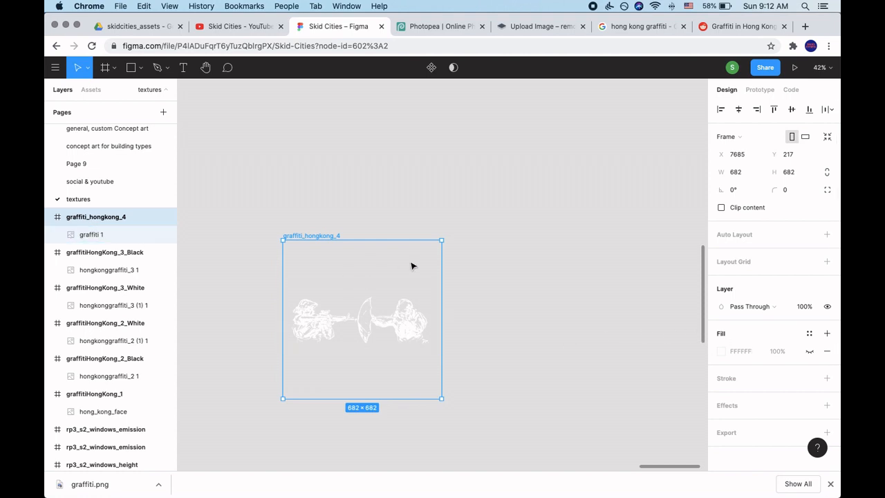
scroll(417, 289, "down", 3)
scroll(417, 289, "right", 3)
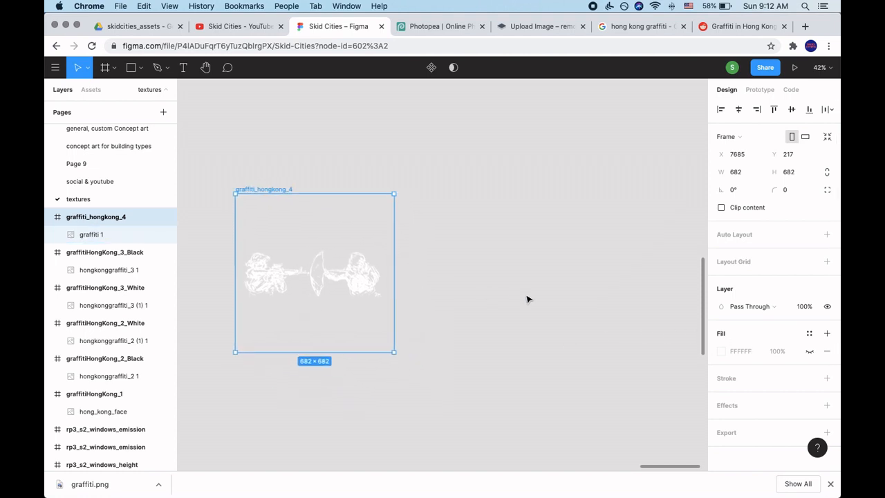
scroll(527, 298, "left", 2)
scroll(758, 385, "down", 1)
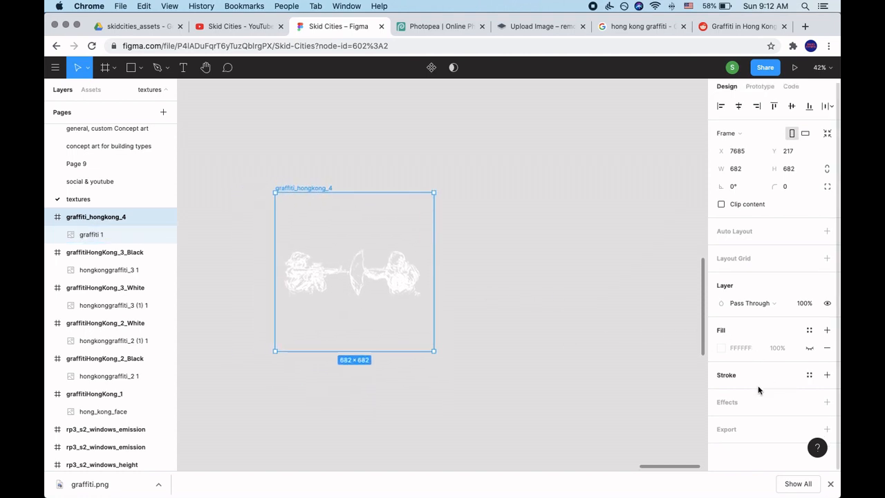
left_click(828, 429)
scroll(789, 414, "down", 3)
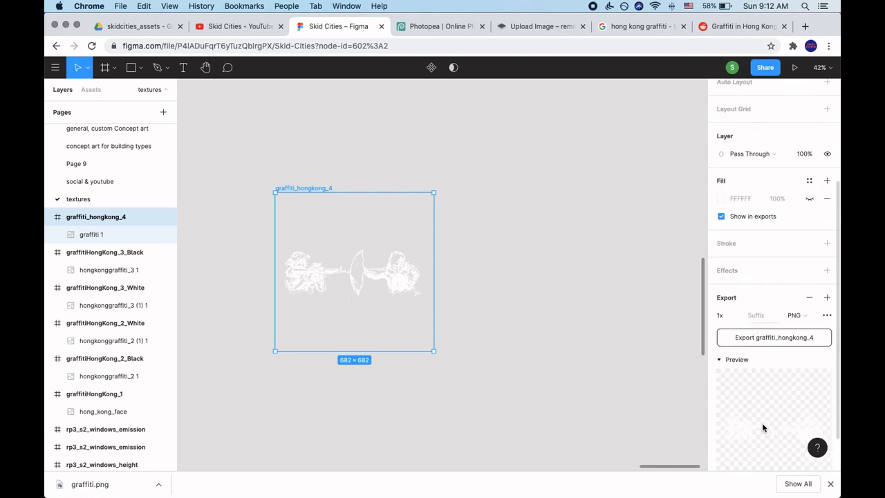
scroll(763, 428, "down", 2)
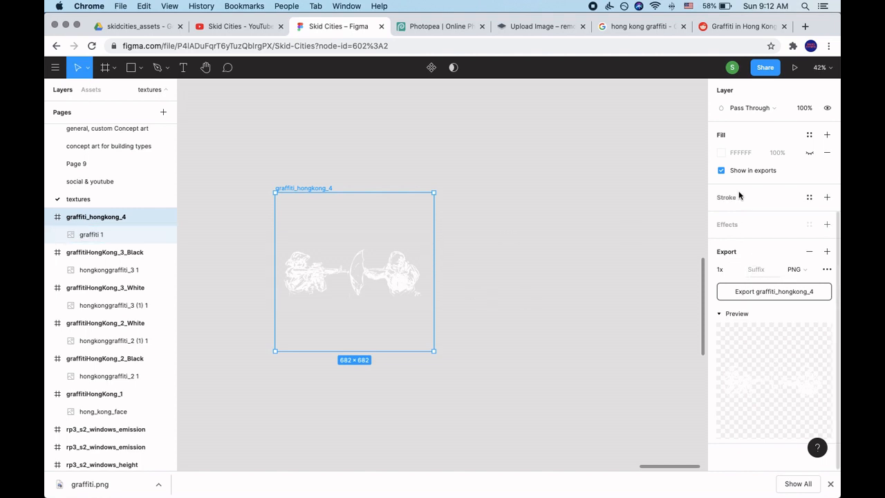
scroll(737, 194, "up", 1)
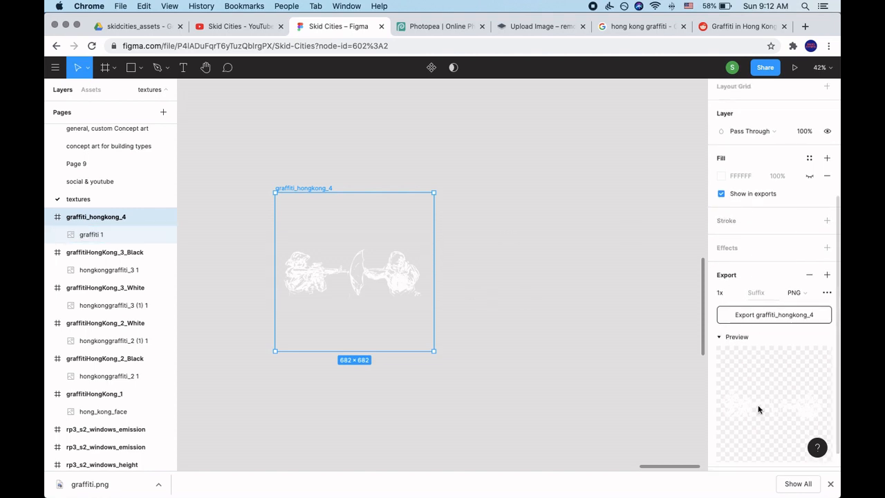
Export the graffiti_hongkong_4 frame as a PNG, reveal the file in the Downloads folder and preview it.
scroll(759, 405, "down", 1)
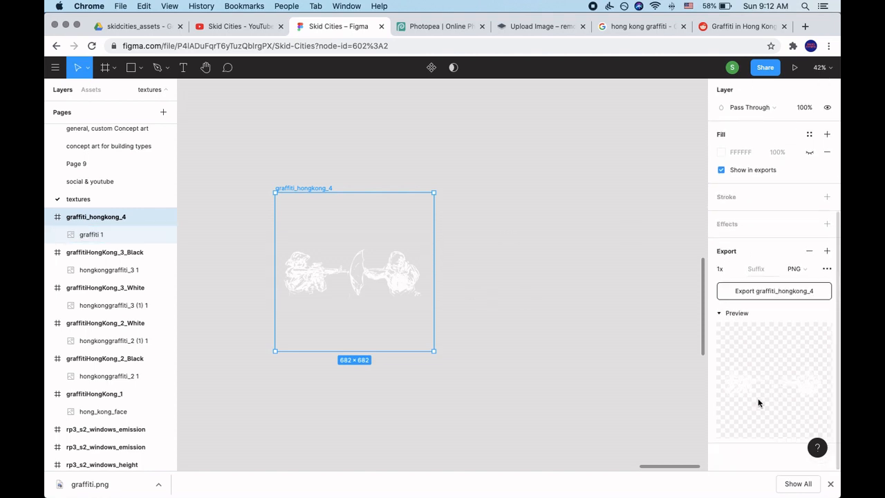
left_click(762, 300)
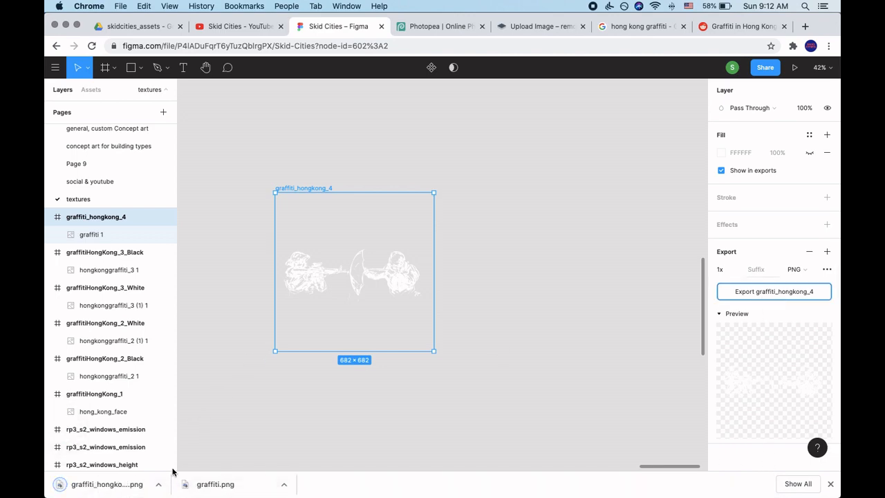
left_click(158, 484)
left_click(186, 469)
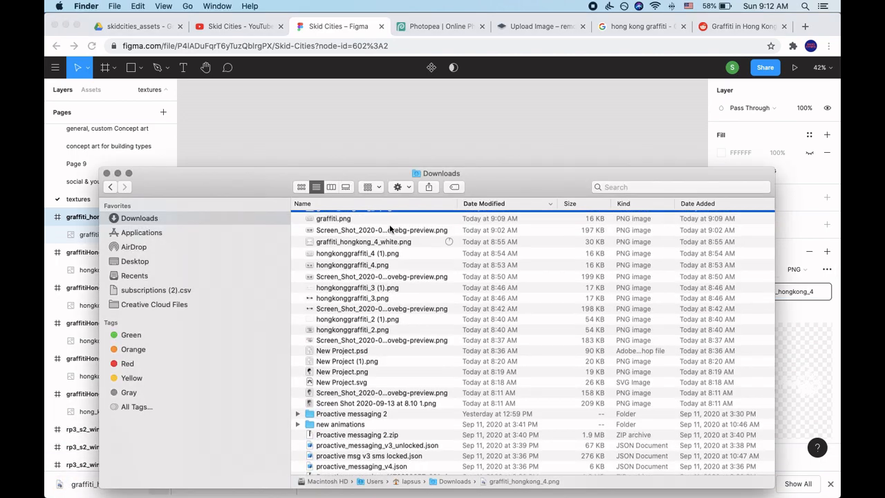
key("space")
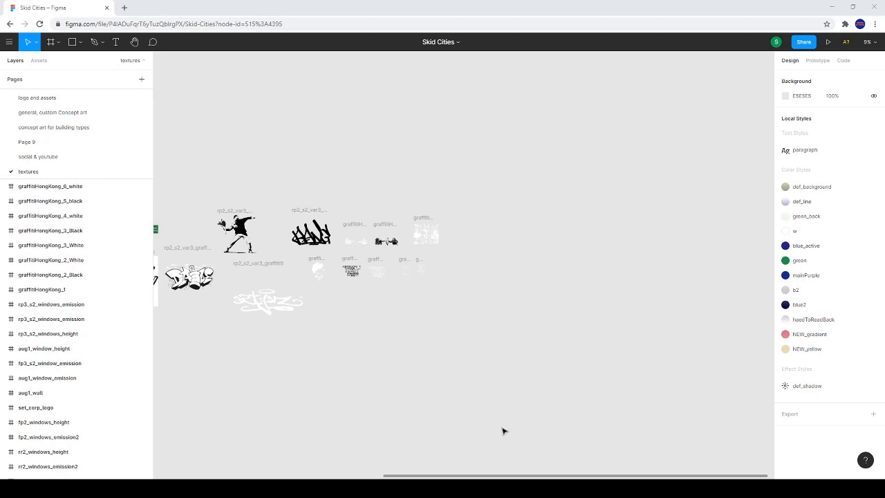
Export the graffitiHongKong_3_White frame from Figma's textures page as a 1x PNG and show the downloaded file in its folder.
scroll(388, 298, "up", 5)
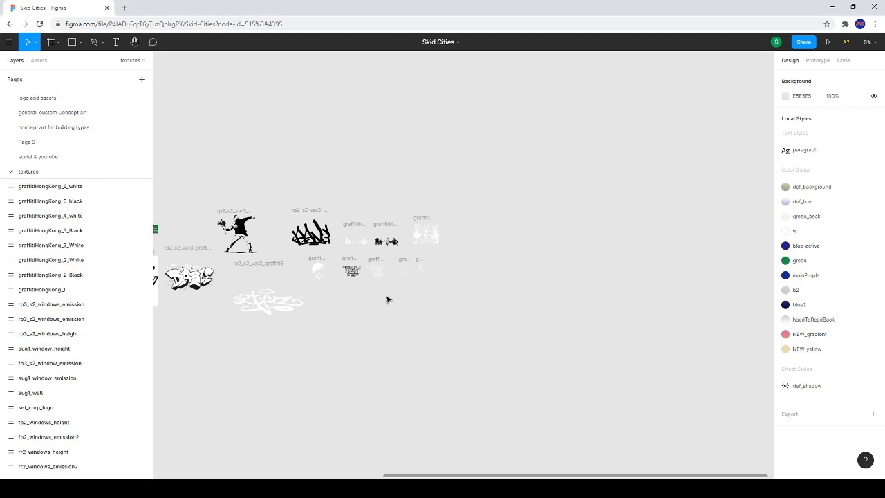
left_click(398, 177)
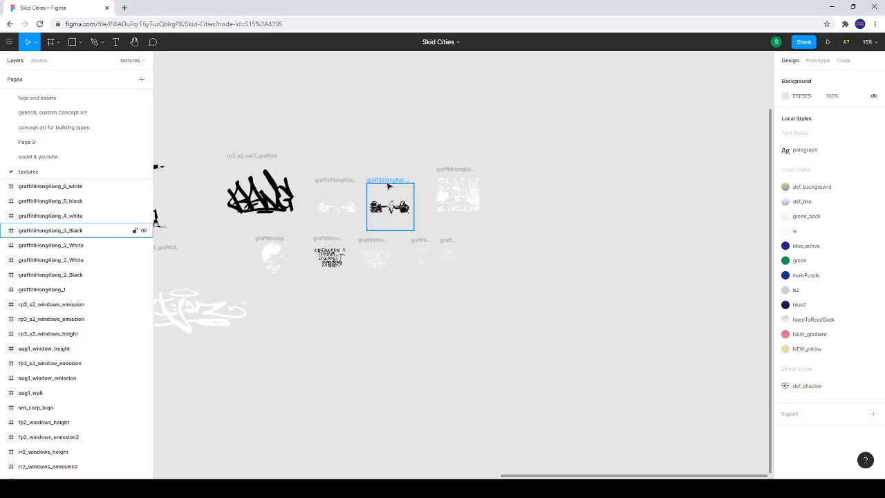
scroll(383, 303, "up", 5)
left_click(300, 97)
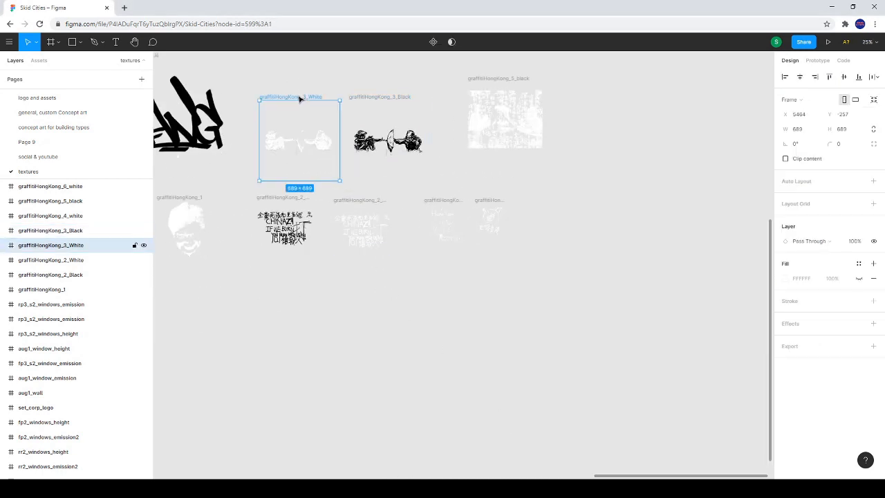
left_click(791, 347)
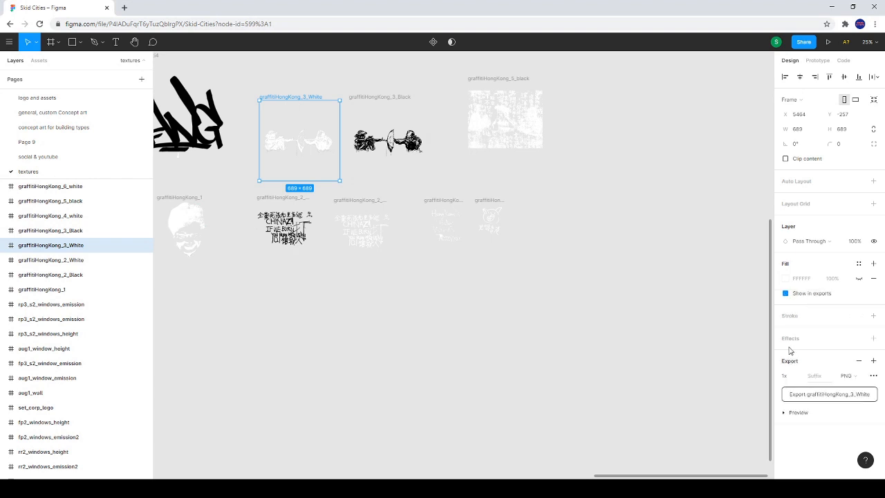
left_click(841, 399)
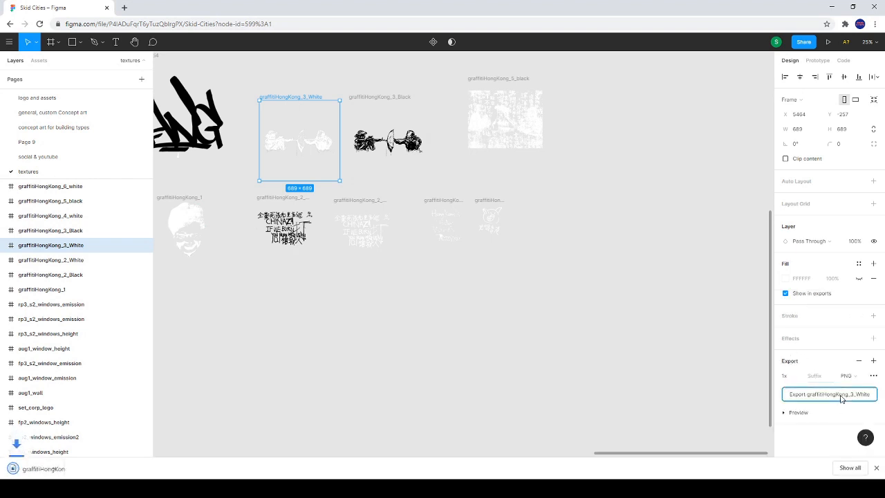
left_click(94, 469)
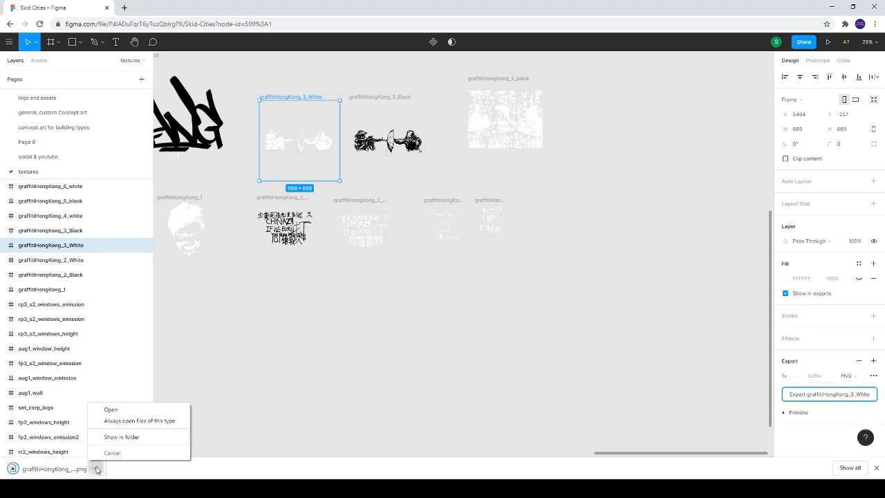
left_click(123, 438)
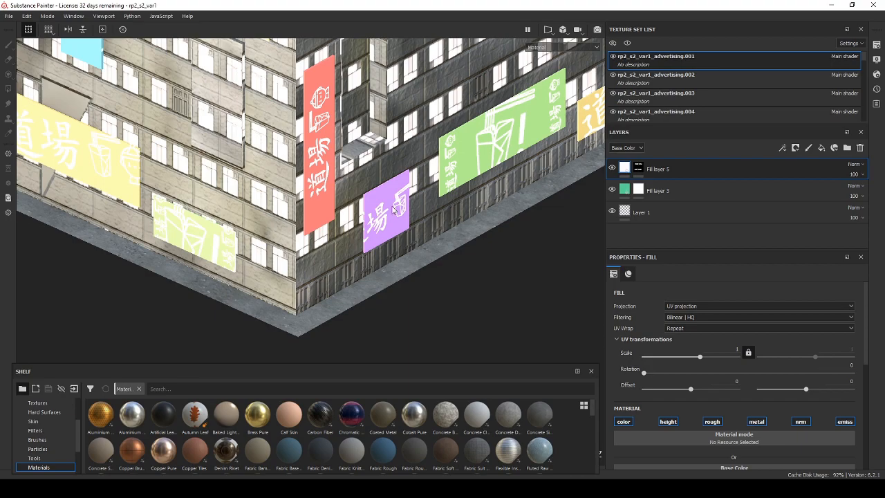
Bring graffitiHongKong_3_White.png from the download folder into Substance Painter's shelf to start importing it.
scroll(394, 209, "up", 4)
scroll(394, 210, "down", 10)
left_click_drag(391, 211, 316, 263)
scroll(321, 270, "up", 4)
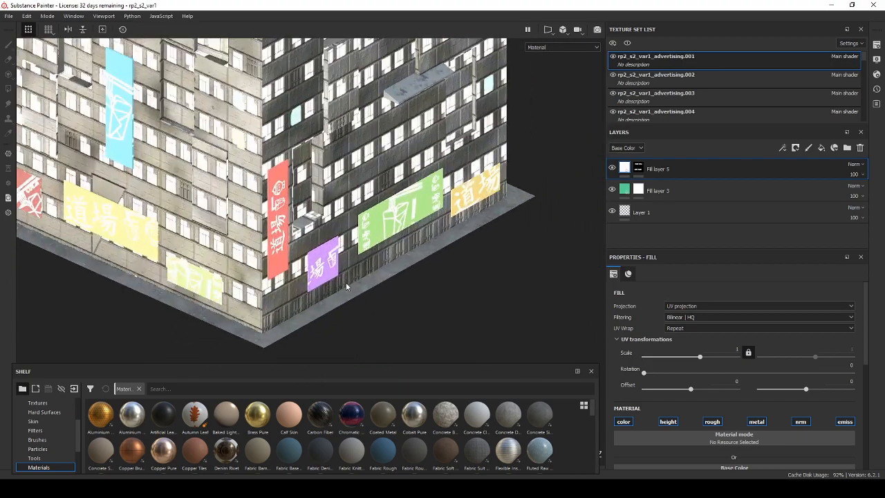
left_click_drag(0, 132, 301, 147)
key("alt+Tab")
mouse_move(177, 216)
left_mouse_down()
mouse_move(532, 288)
mouse_move(423, 270)
mouse_move(615, 449)
mouse_move(573, 435)
mouse_move(581, 465)
left_mouse_up()
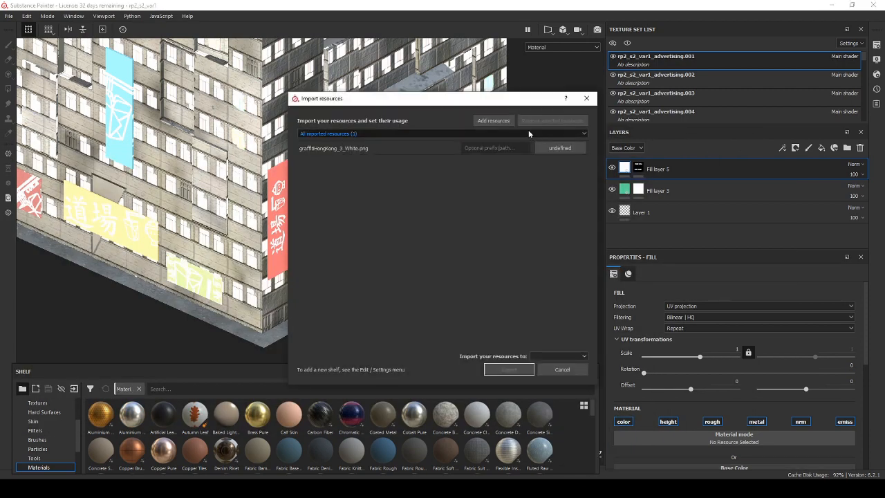
Set the usage of graffitiHongKong_3_White.png to alpha and import it to shelf 'shelf'.
left_click(550, 149)
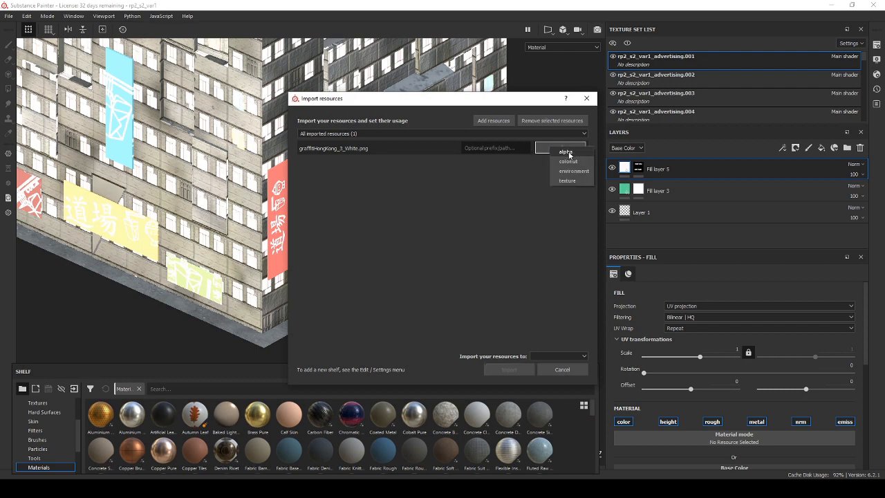
left_click(566, 151)
left_click(532, 355)
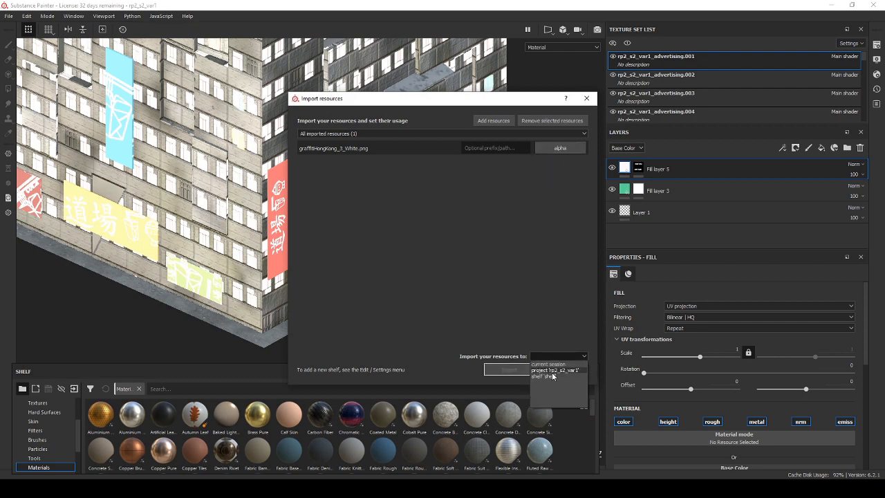
left_click(549, 377)
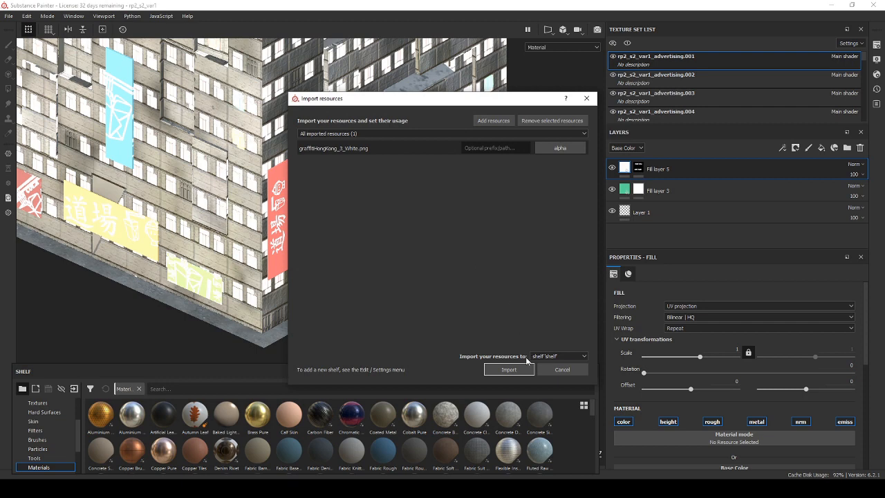
left_click(514, 369)
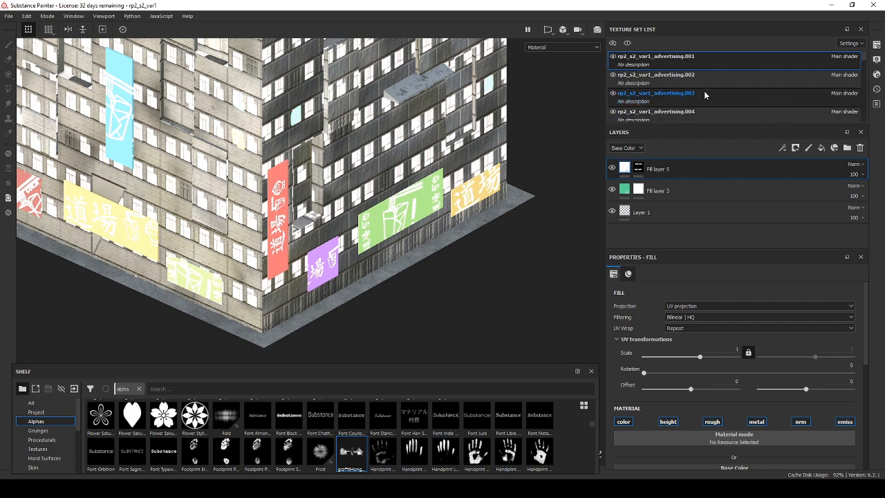
Find the building's rp2_s2_var1_palace2 texture set, check it by toggling its visibility, and make it active.
scroll(702, 97, "down", 3)
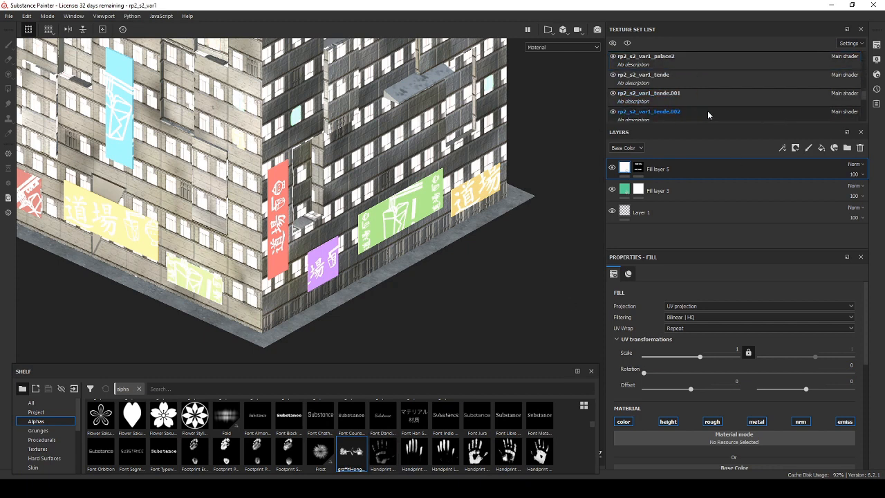
scroll(691, 96, "down", 5)
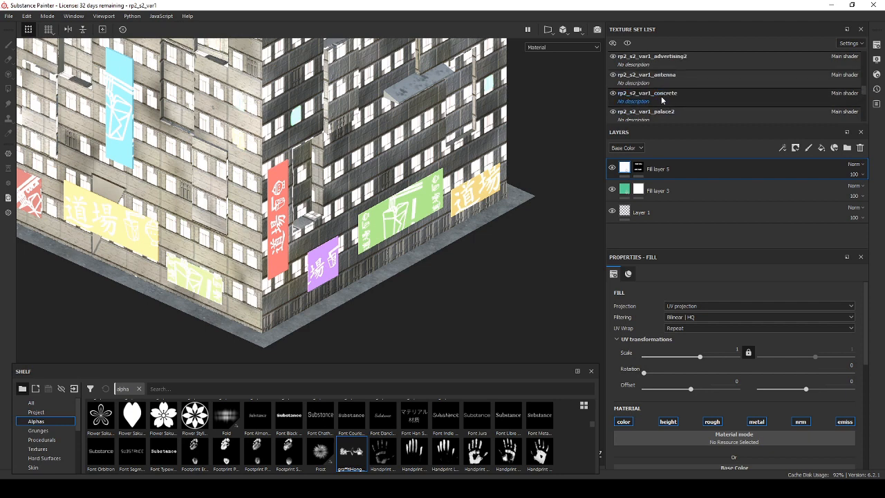
left_click(613, 111)
left_click(613, 112)
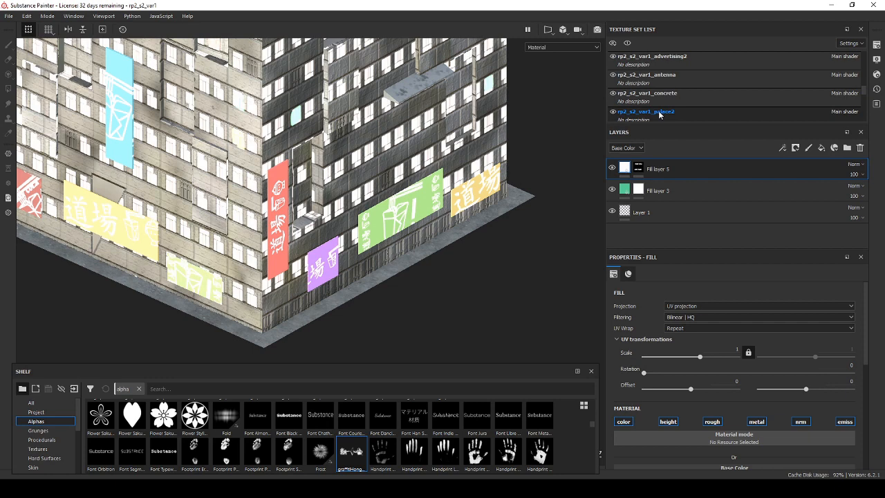
left_click(667, 112)
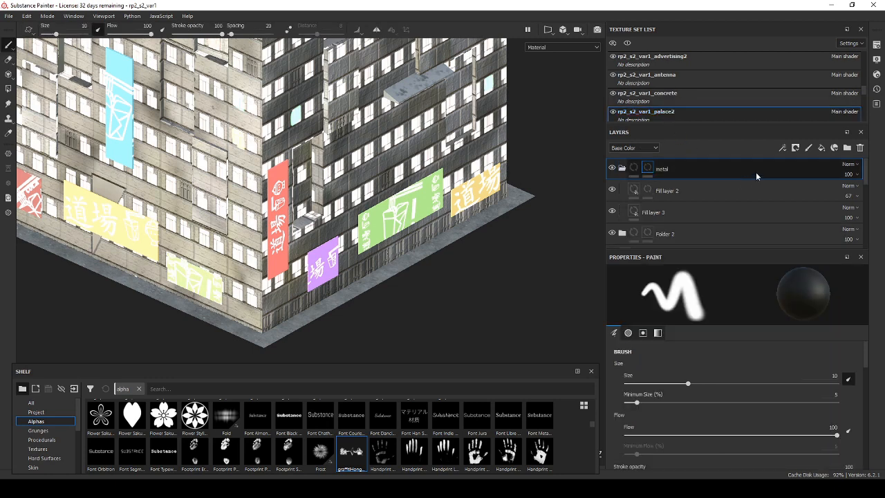
Add a fill layer above the metal folder and leave only its color channel enabled.
left_click(824, 150)
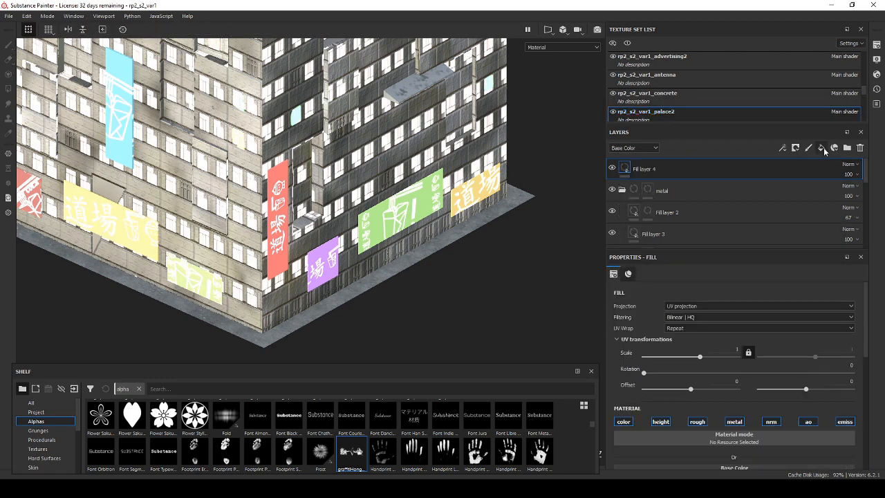
left_click(661, 422)
left_click(698, 422)
left_click(735, 422)
left_click(772, 422)
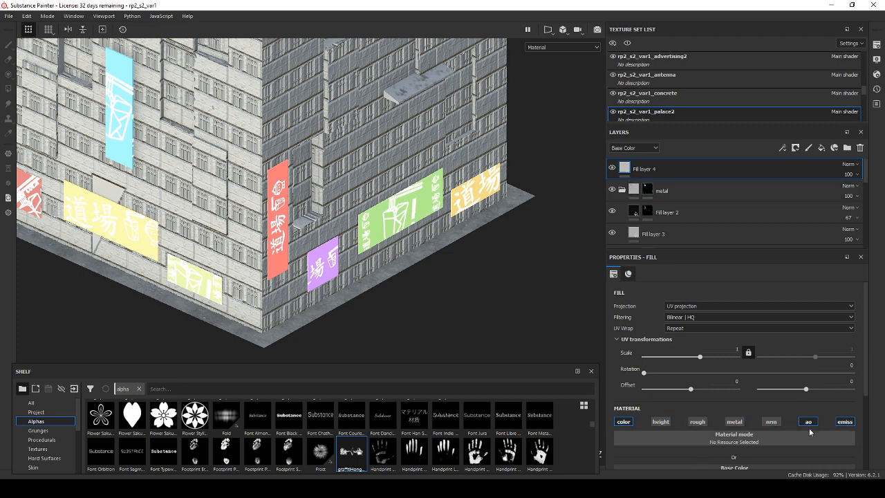
left_click(805, 422)
Set the new fill layer's base color to a strong red, about 0.440, 0.010, 0.010 in RGB.
left_click(721, 437)
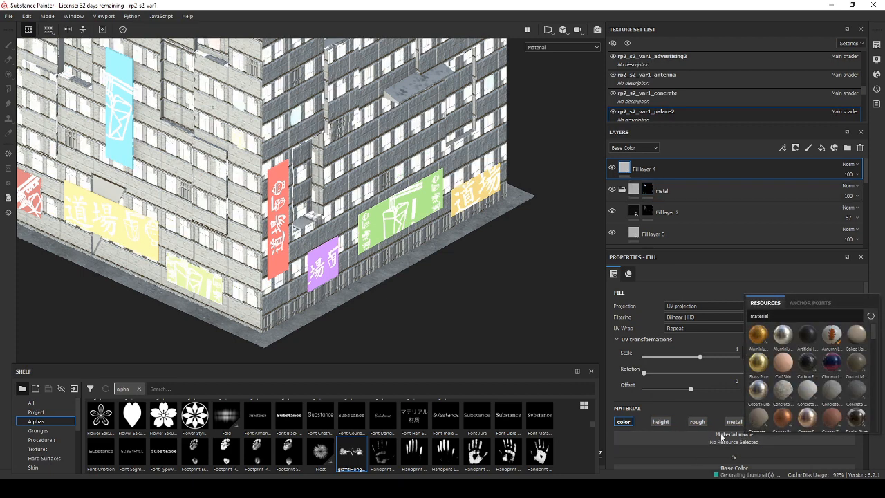
scroll(723, 407, "down", 3)
left_click(723, 406)
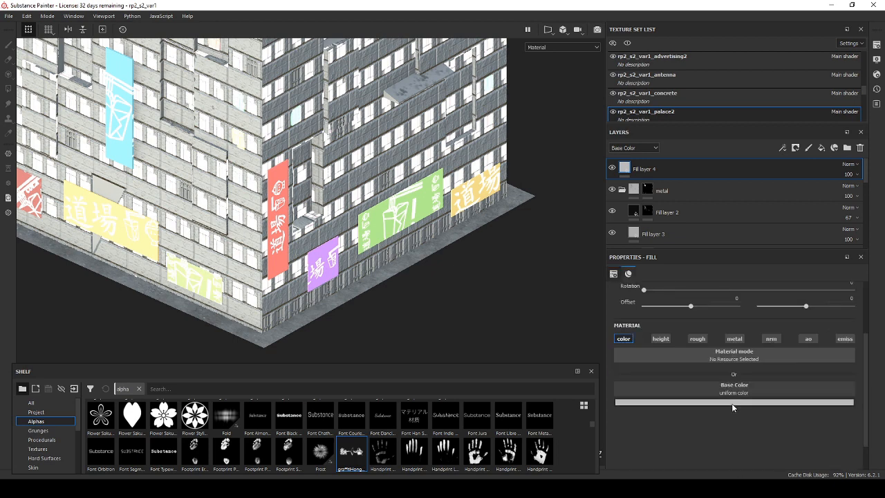
left_click_drag(767, 357, 794, 329)
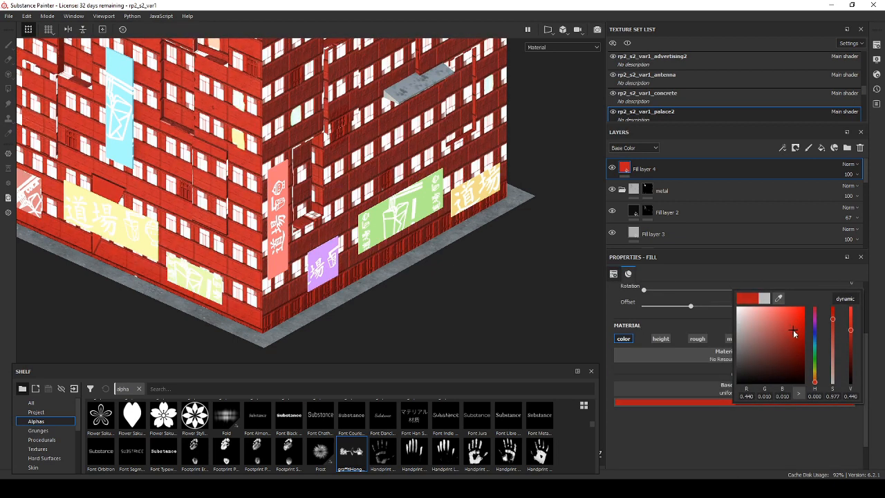
Add a black mask to the red fill layer and select the mask for painting.
left_click(685, 174)
right_click(682, 172)
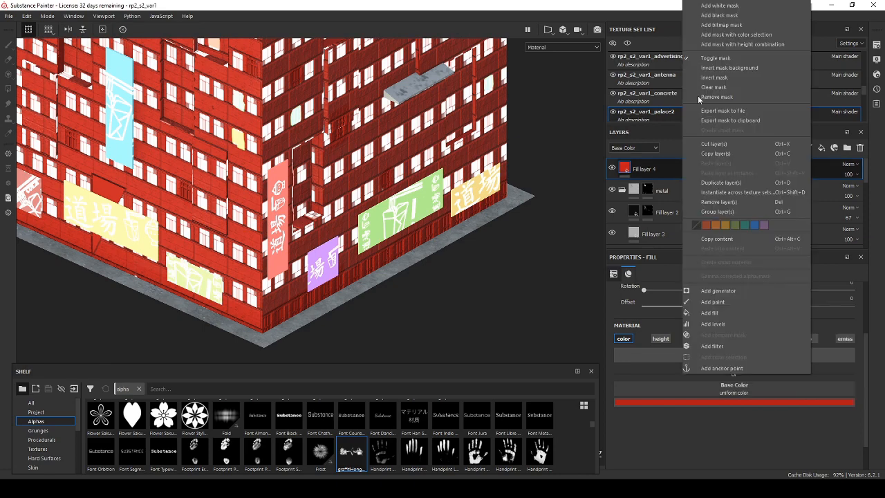
left_click(723, 16)
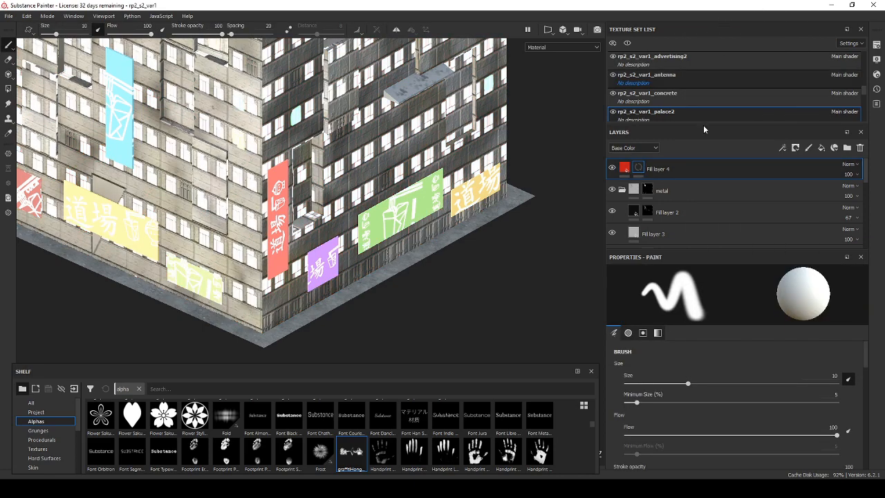
left_click(639, 169)
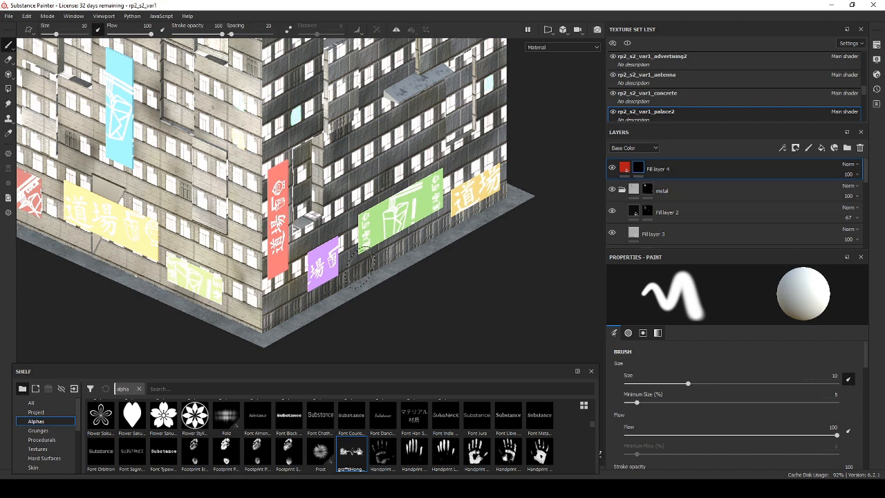
Search the brush alphas for "graff" and set graffitiHongKong_3_White as the brush alpha.
left_click(633, 334)
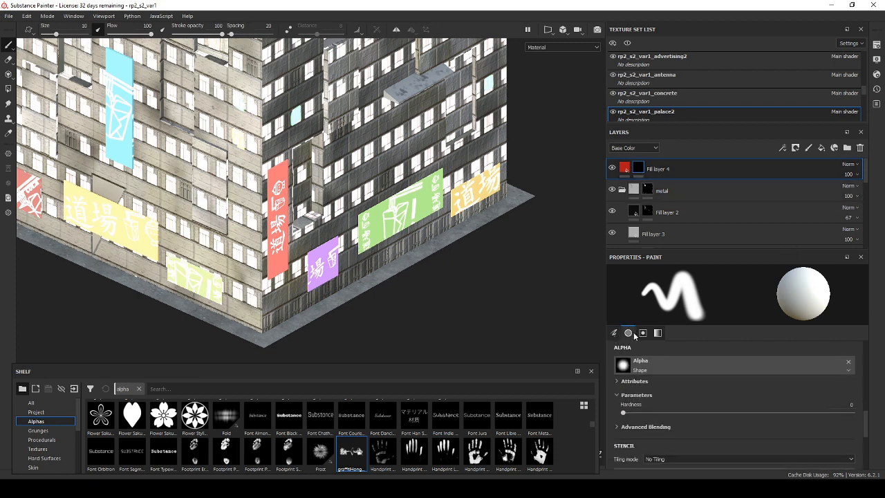
left_click(641, 371)
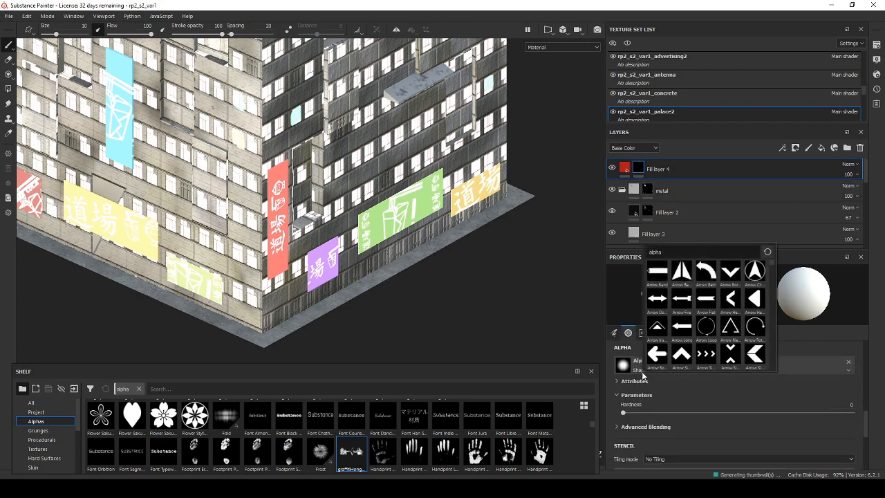
type("graffi")
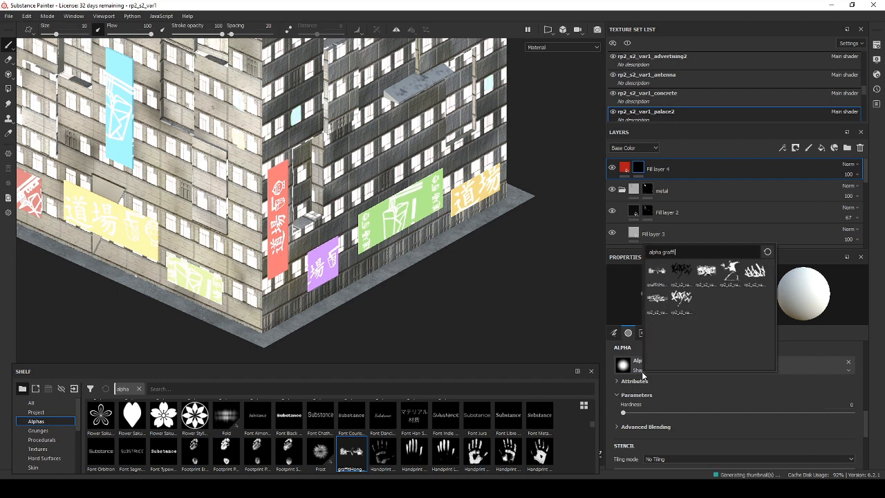
left_click(664, 275)
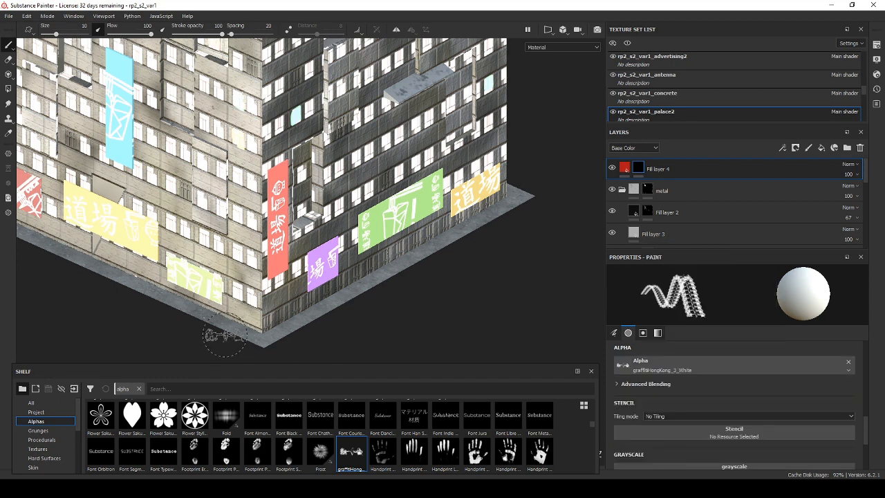
Resize the brush to about 15.34 and stamp the graffiti once on the lower wall between the building corner and the purple sign.
mouse_move(282, 323)
left_mouse_down()
mouse_move(302, 310)
mouse_move(294, 290)
mouse_move(287, 294)
mouse_move(304, 292)
left_mouse_up()
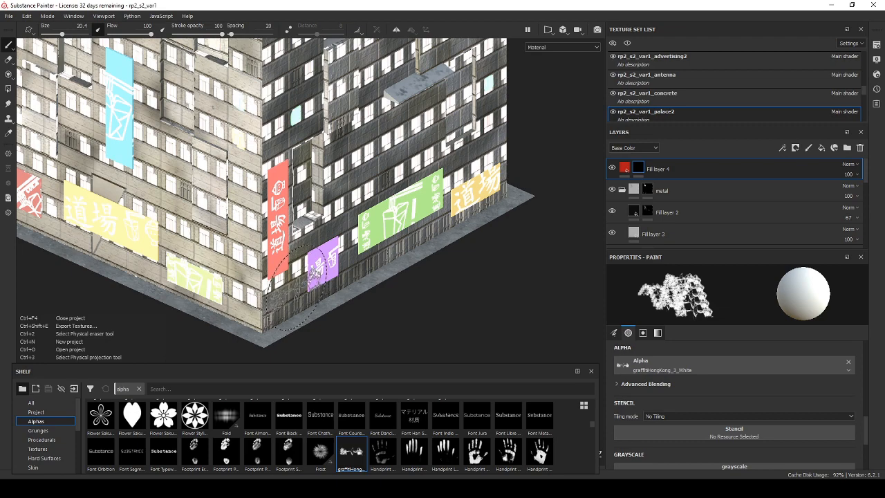
mouse_move(296, 289)
left_mouse_down()
mouse_move(296, 302)
mouse_move(295, 278)
left_mouse_up()
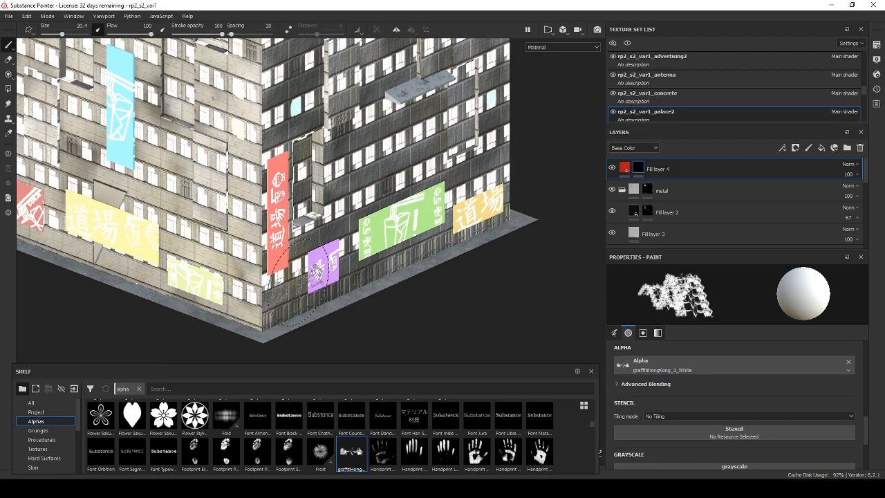
key("ctrl")
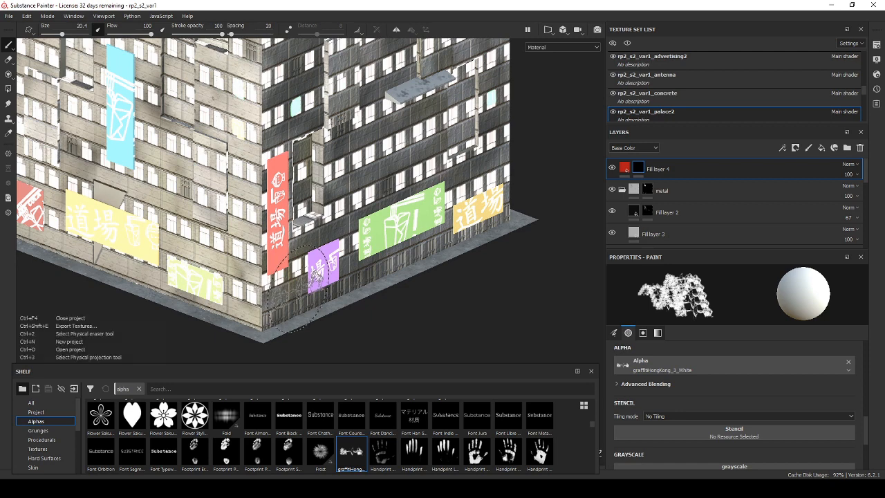
mouse_move(298, 290)
left_mouse_down()
mouse_move(298, 310)
mouse_move(281, 304)
mouse_move(295, 304)
left_mouse_up()
scroll(295, 302, "up", 2)
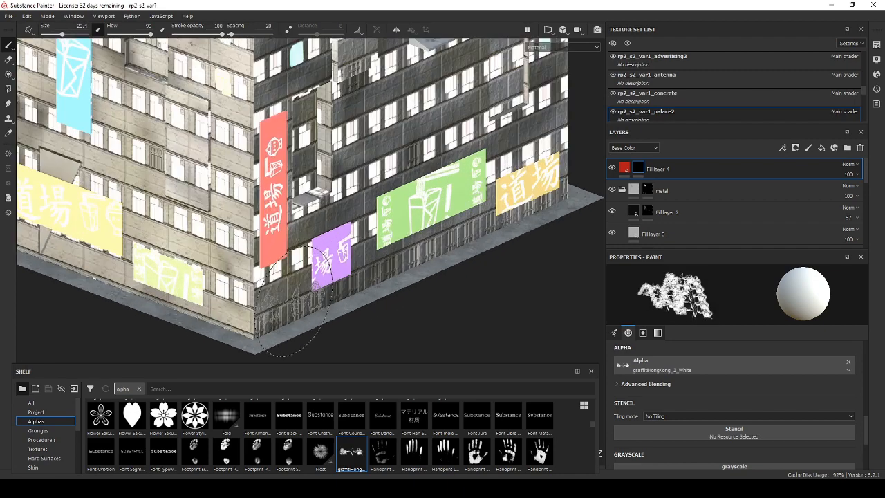
scroll(295, 302, "up", 5)
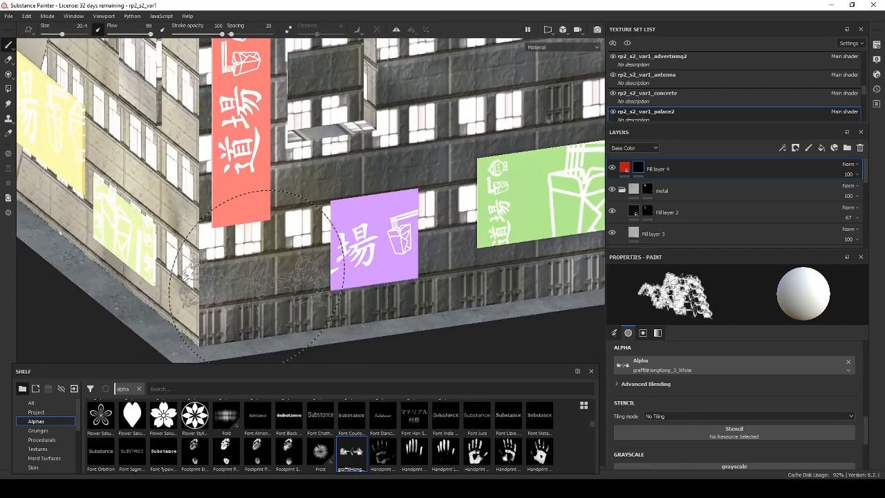
left_click_drag(268, 285, 264, 286)
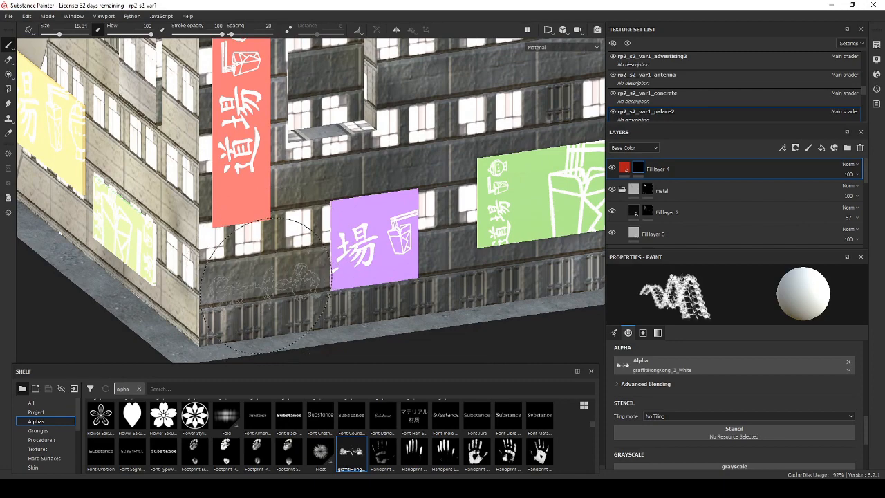
left_click(267, 296)
mouse_move(406, 310)
left_mouse_down()
mouse_move(469, 274)
mouse_move(414, 316)
left_mouse_up()
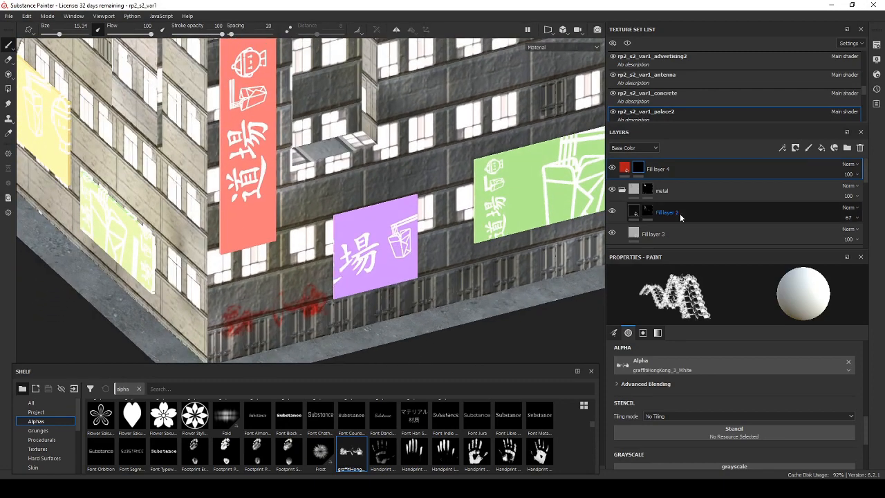
Change the graffiti fill layer's base color to a bright green, about 0.000, 1.000, 0.156 in RGB.
left_click(625, 167)
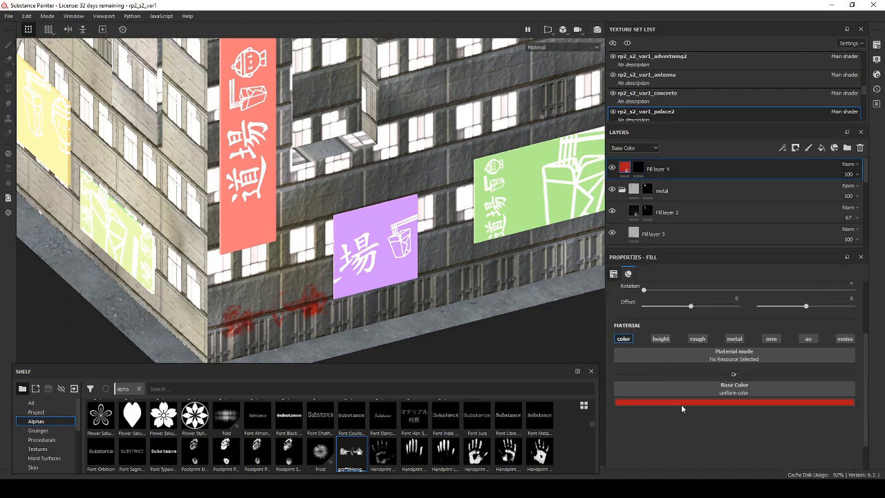
left_click(682, 408)
left_click(763, 357)
left_click(744, 323)
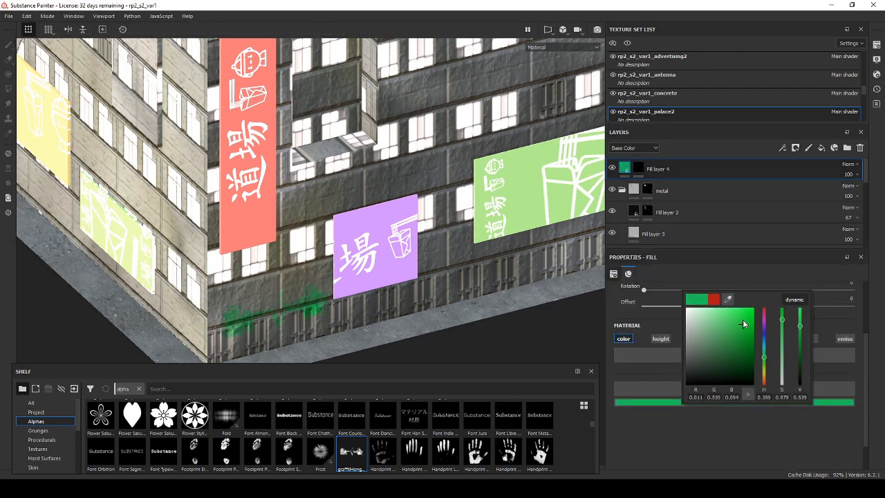
left_click_drag(743, 324, 761, 298)
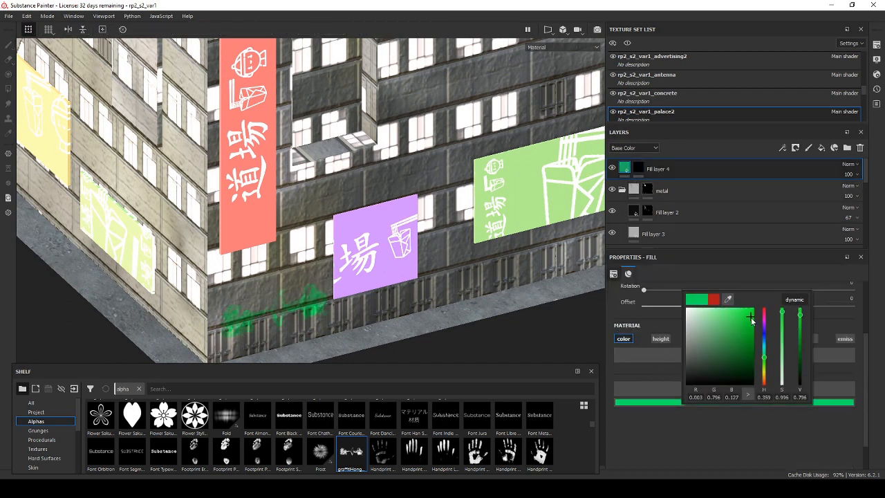
left_click(668, 167)
left_click_drag(299, 257, 408, 208, "alt")
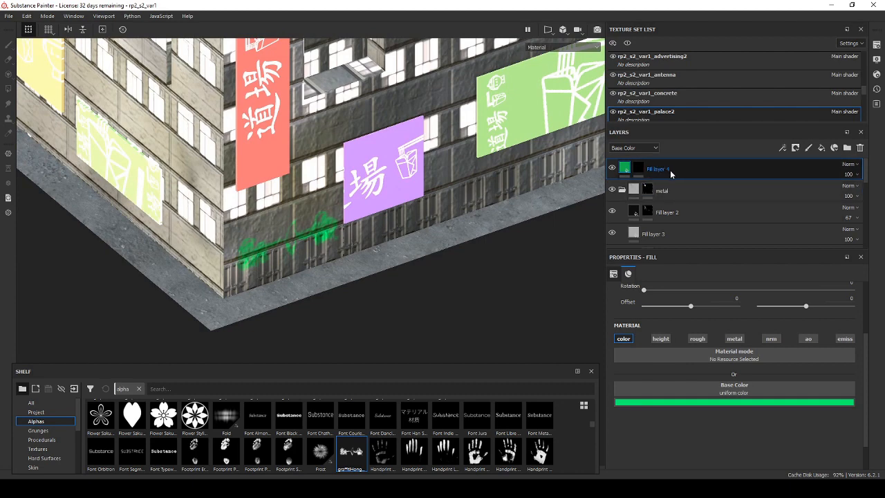
Duplicate the green fill layer and clear the mask of the upper copy.
key("ctrl+d")
right_click(640, 169)
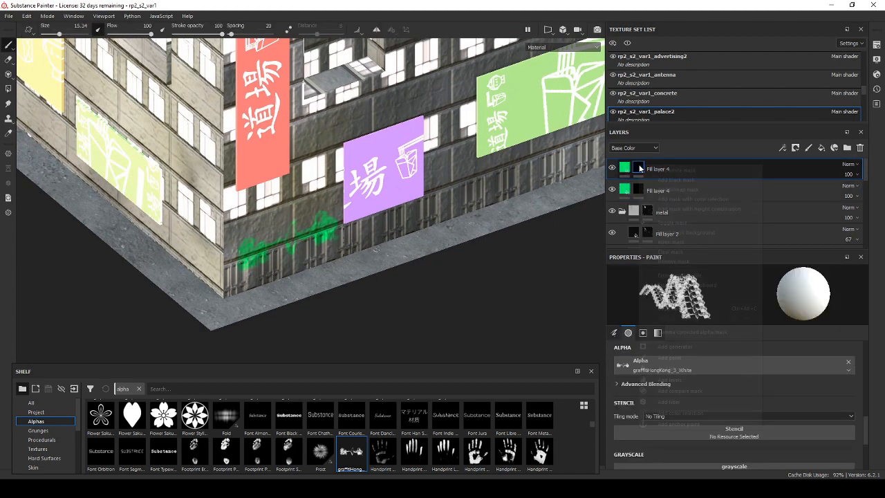
left_click(670, 254)
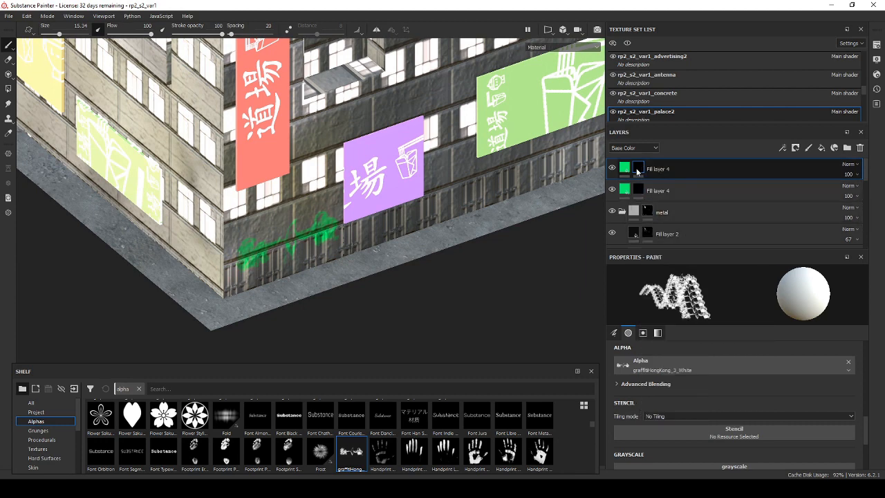
right_click(639, 170)
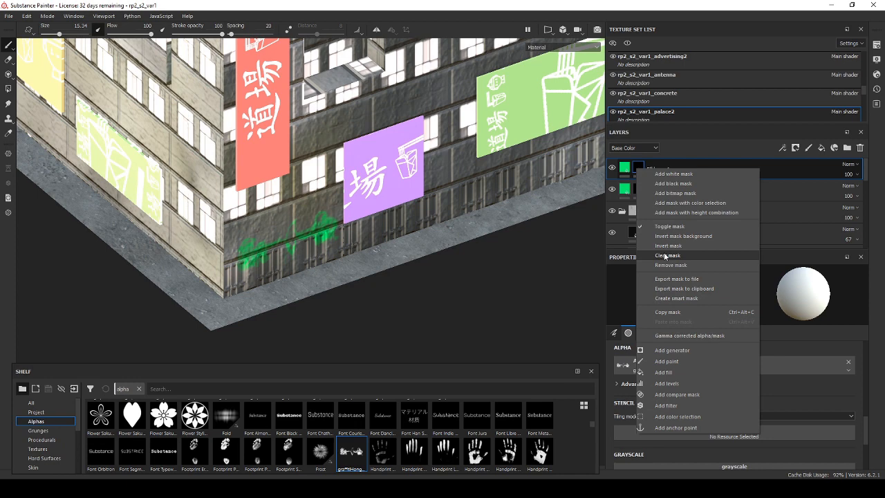
left_click(666, 256)
Set the duplicated layer's base color to a light red, about 1.000, 0.103, 0.103 in RGB, and select its mask for painting.
left_click(627, 171)
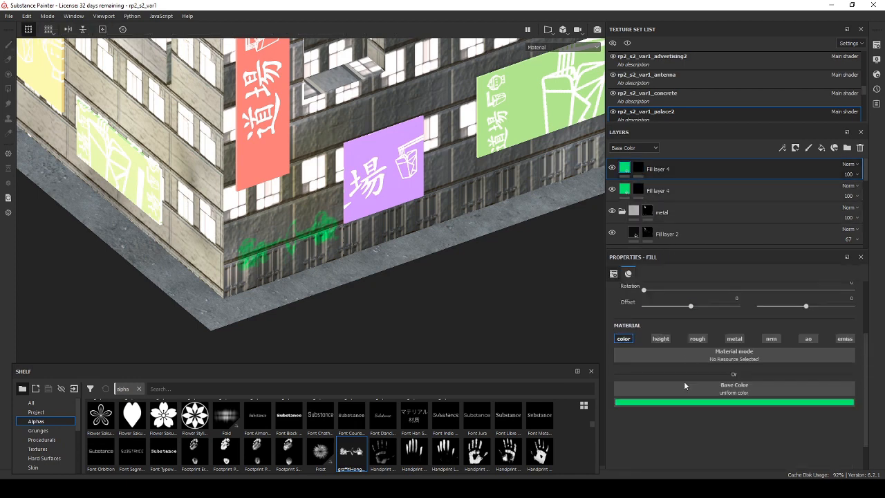
left_click(703, 402)
left_click_drag(781, 329, 752, 304)
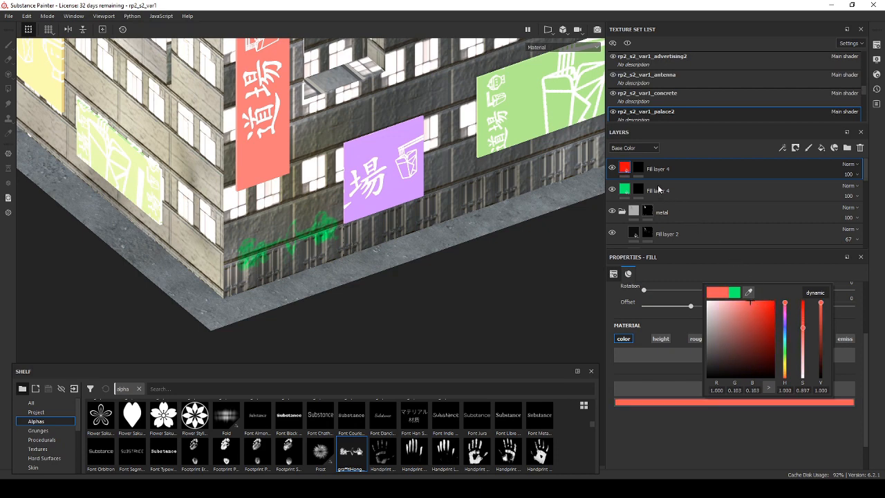
left_click(640, 170)
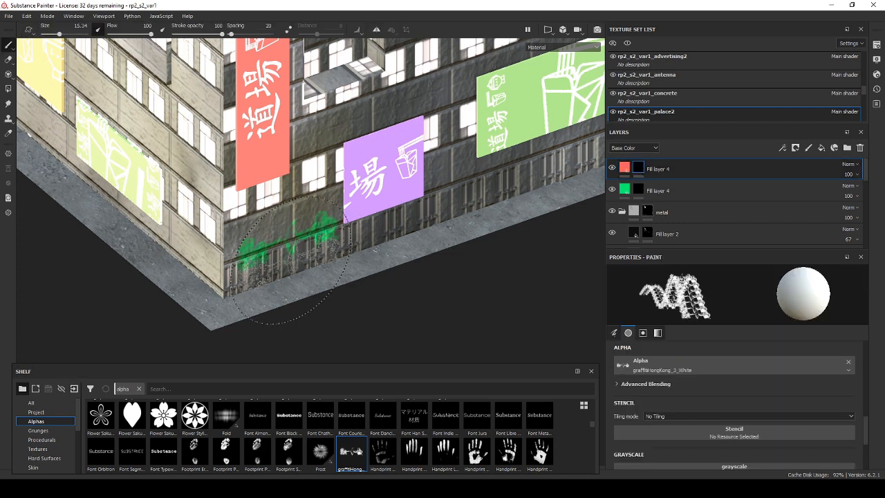
Search the brush alphas for "graffi" and close the list without picking one.
left_click(674, 361)
type("graffi")
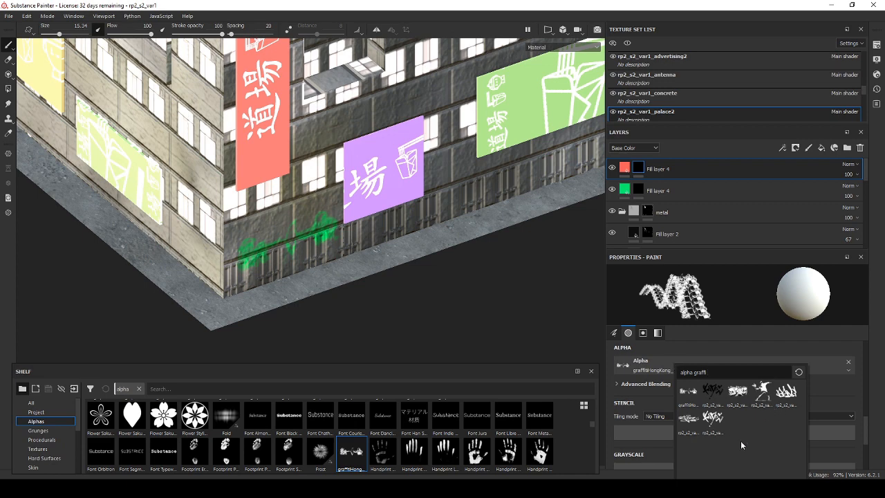
left_click(438, 329)
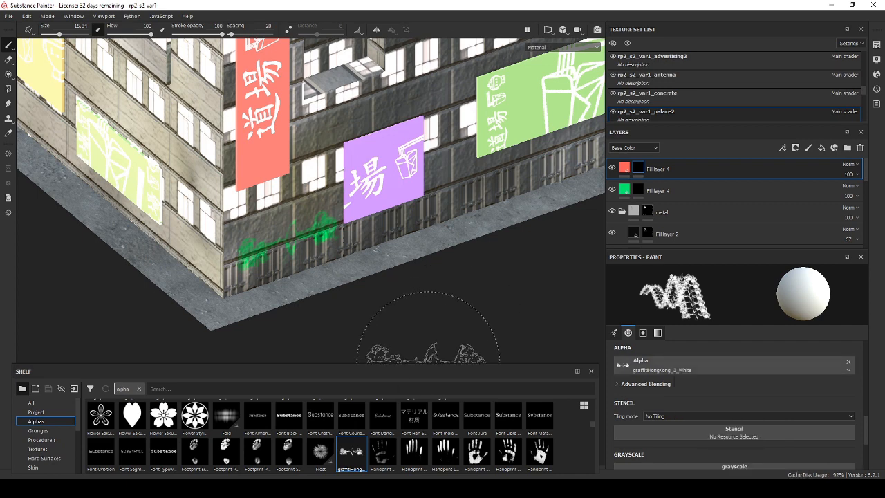
Switch to Figma and export the graffitiHongKong_6_white frame as a 1x PNG.
key("alt+Tab")
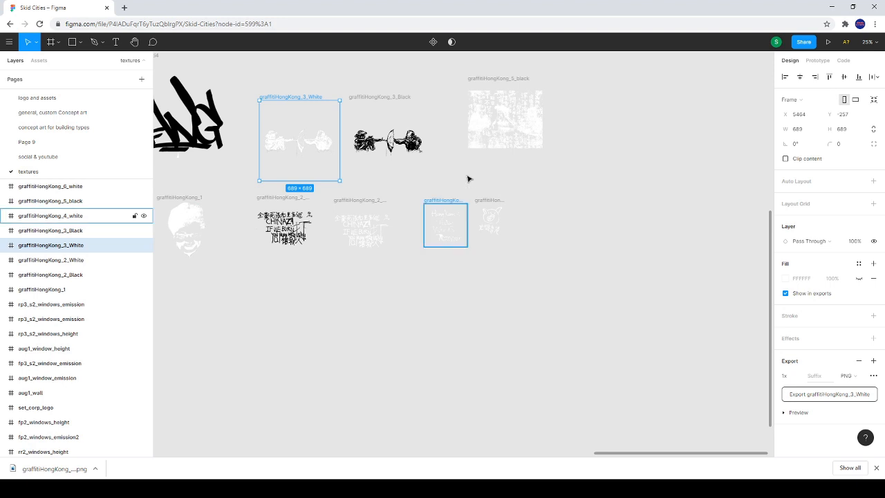
scroll(503, 203, "up", 2)
scroll(504, 203, "up", 2)
left_click(492, 206)
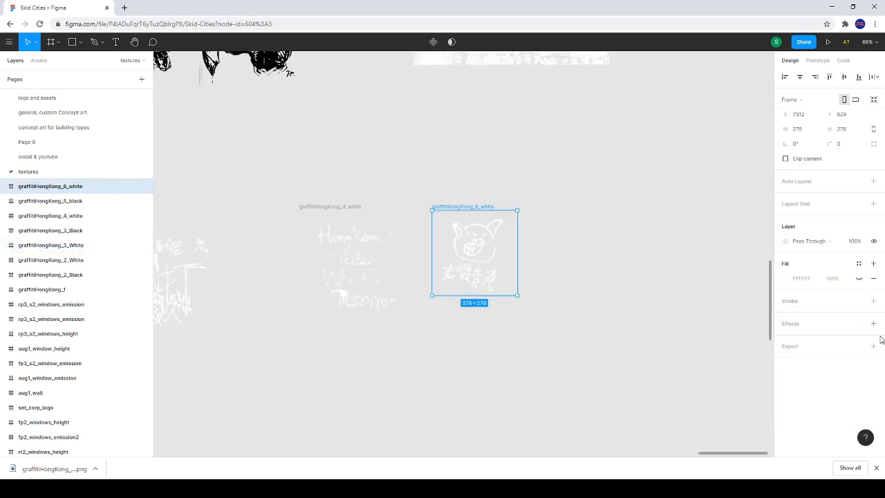
left_click(873, 346)
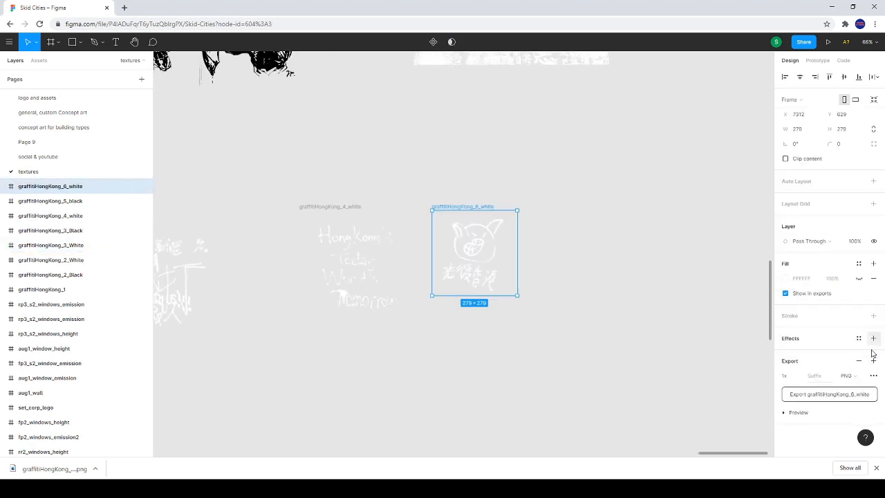
left_click(816, 394)
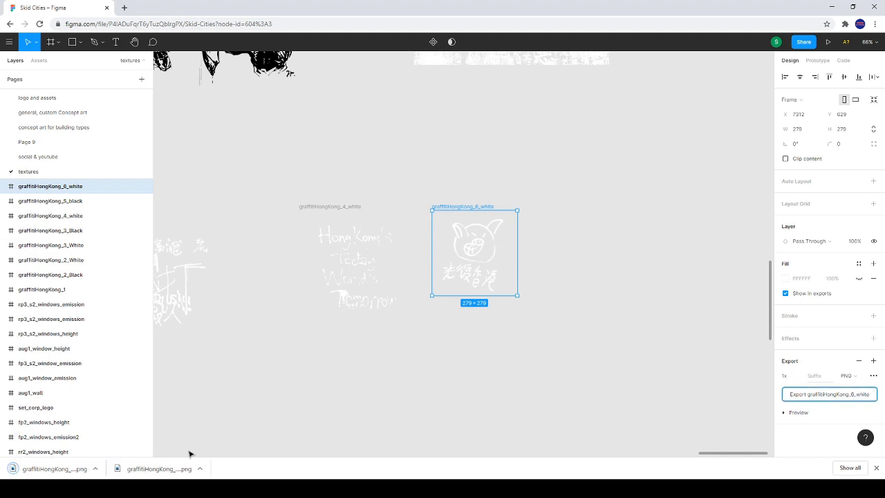
Show the exported graffitiHongKong_6_white file in its folder and bring it into the Substance Painter shelf for import.
left_click(94, 468)
left_click(152, 439)
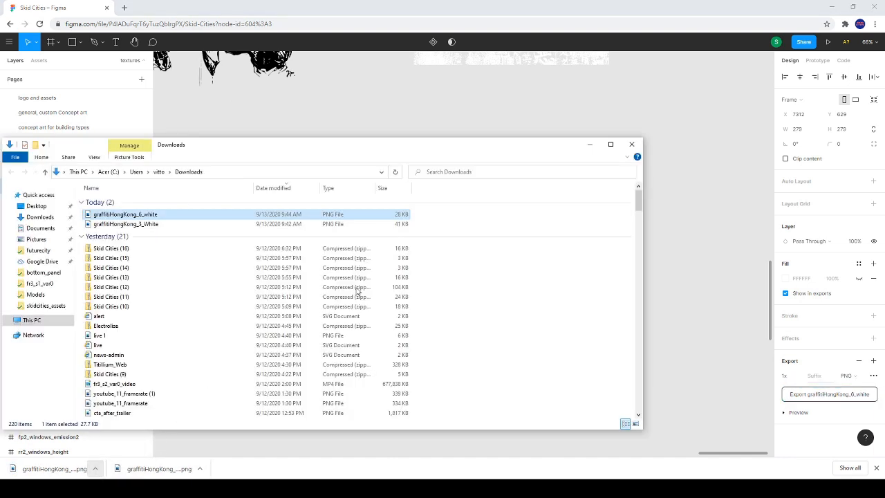
key("alt+Tab")
key("alt+Tab")
mouse_move(108, 216)
left_mouse_down()
mouse_move(269, 240)
mouse_move(522, 449)
mouse_move(575, 419)
left_mouse_up()
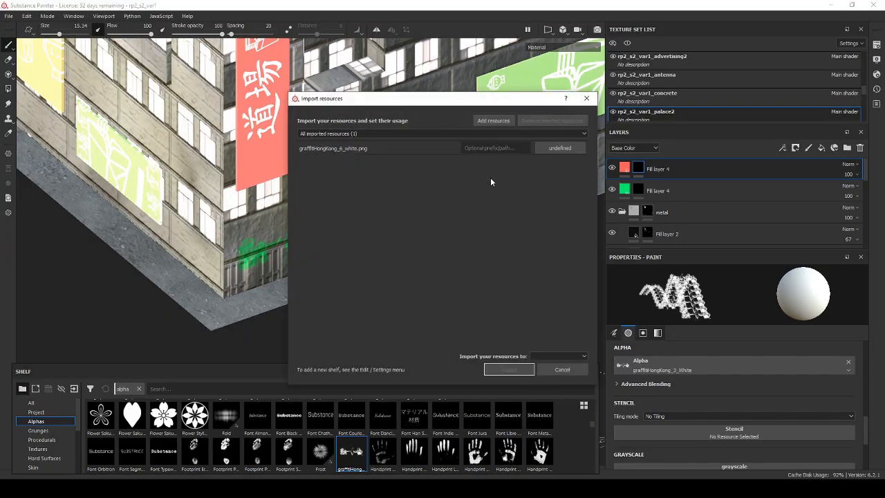
Set the usage of graffitiHongKong_6_white.png to alpha and import it into the default shelf.
left_click(560, 148)
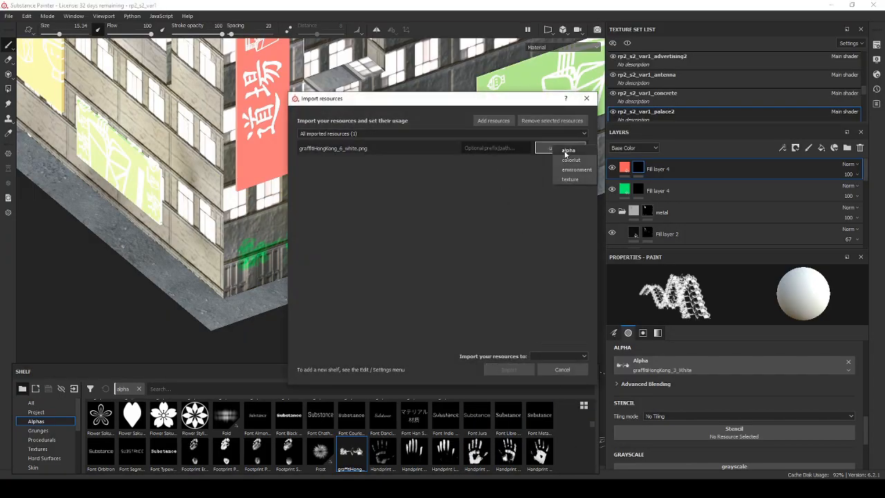
left_click(565, 152)
left_click(566, 151)
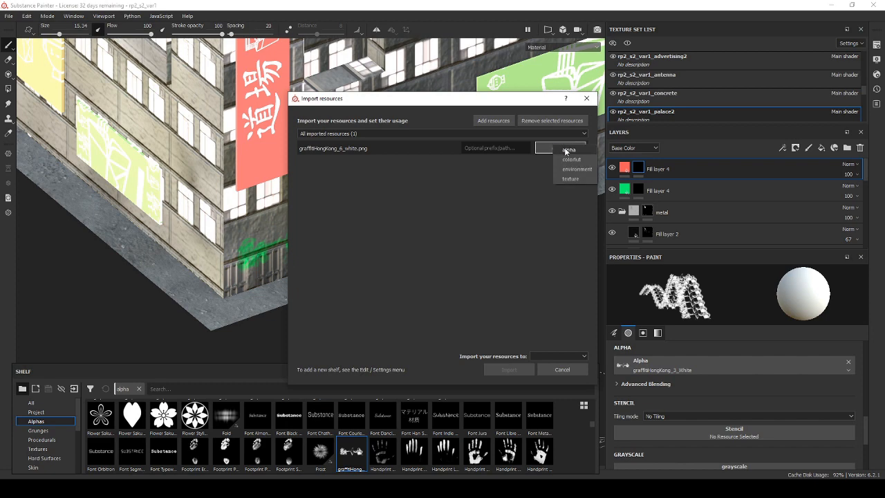
left_click(565, 150)
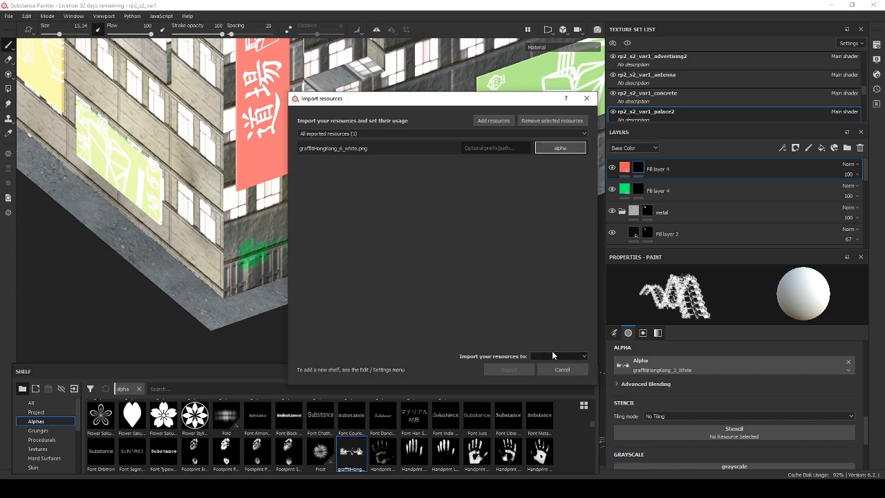
left_click(551, 356)
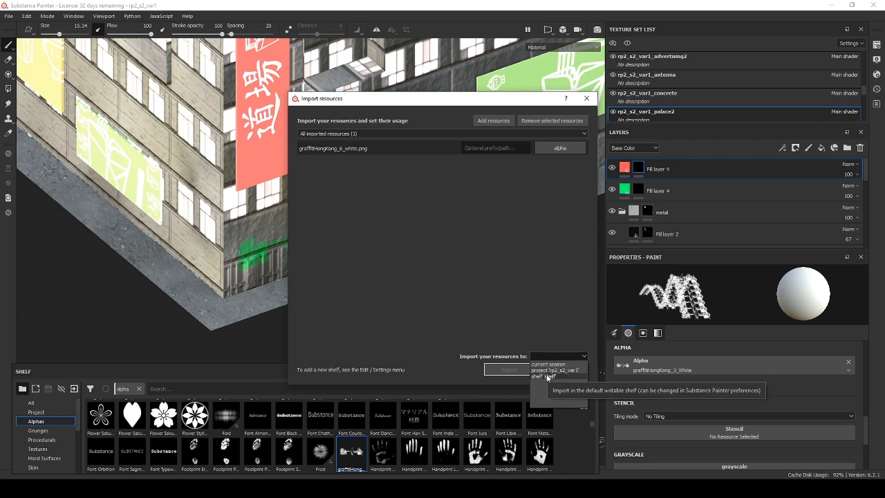
left_click(546, 376)
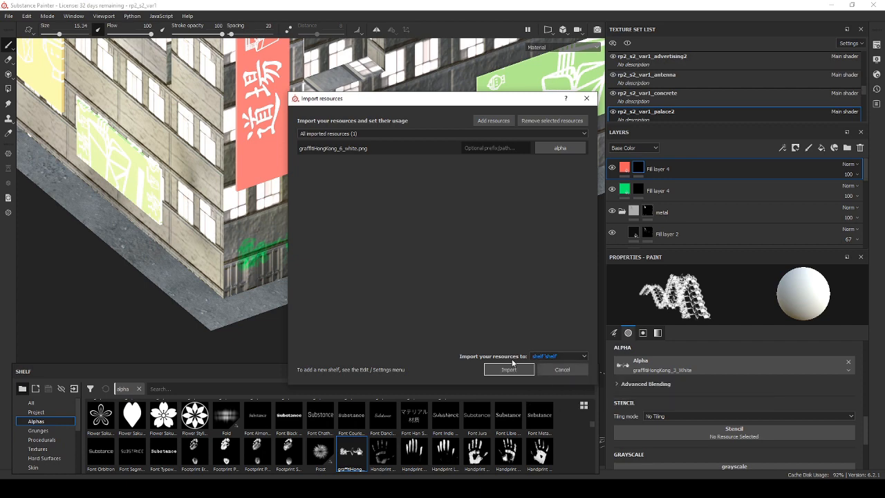
left_click(516, 372)
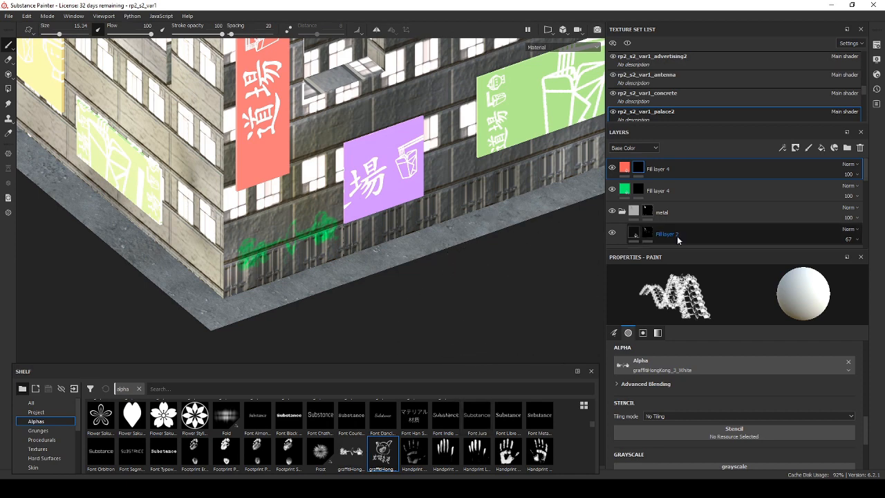
Set graffitiHongKong_6_white as the brush alpha.
left_click(662, 364)
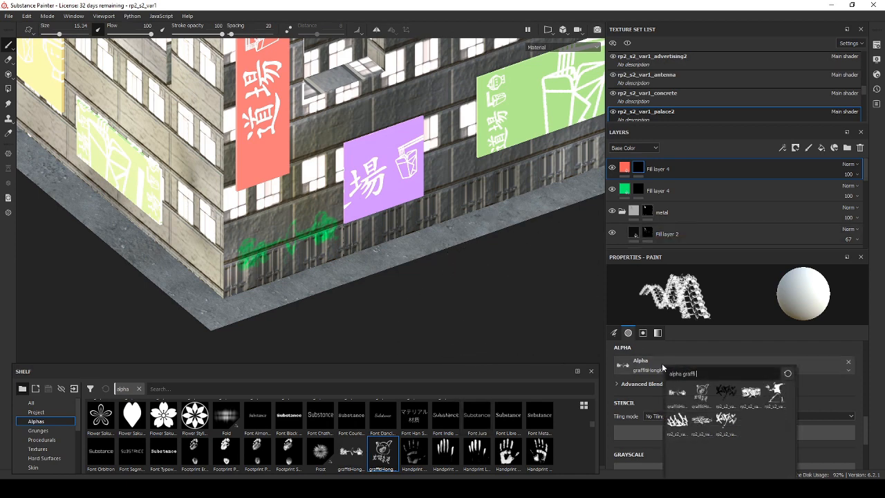
left_click(703, 395)
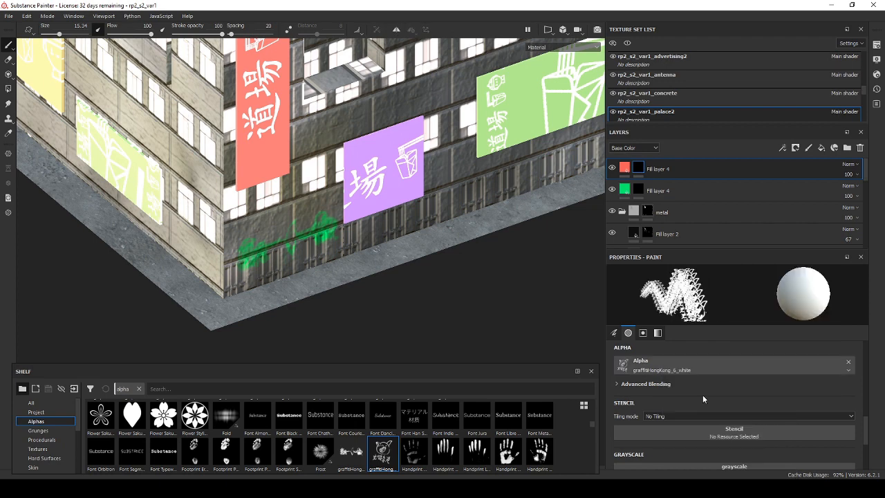
Try stamping the red pig graffiti over the green one at brush size 15.34, and undo the stamp.
left_click(304, 220)
scroll(408, 304, "up", 1)
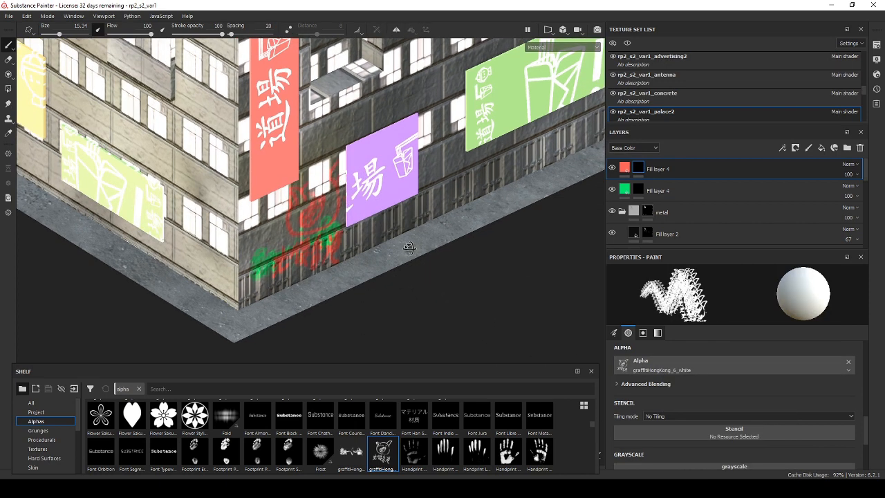
key("ctrl+z")
Reduce the brush size to 11 and stamp the red pig graffiti over the green one, beside the purple sign.
key("bracketleft")
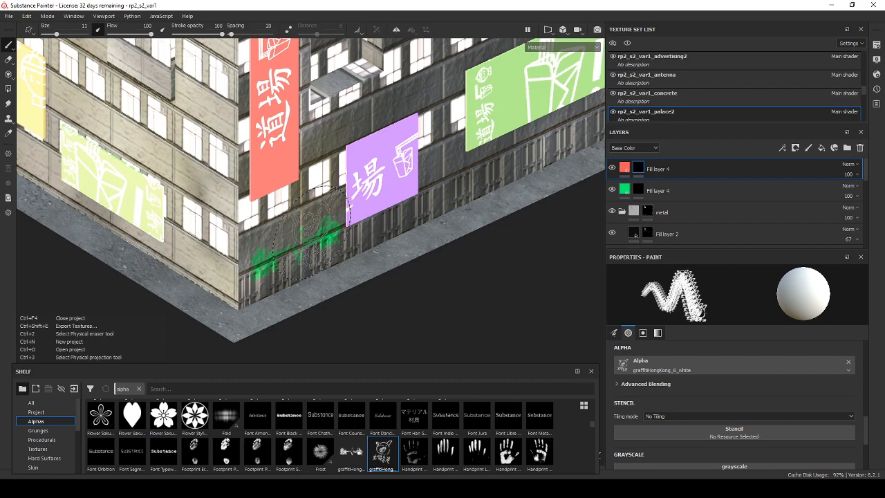
left_click(293, 266)
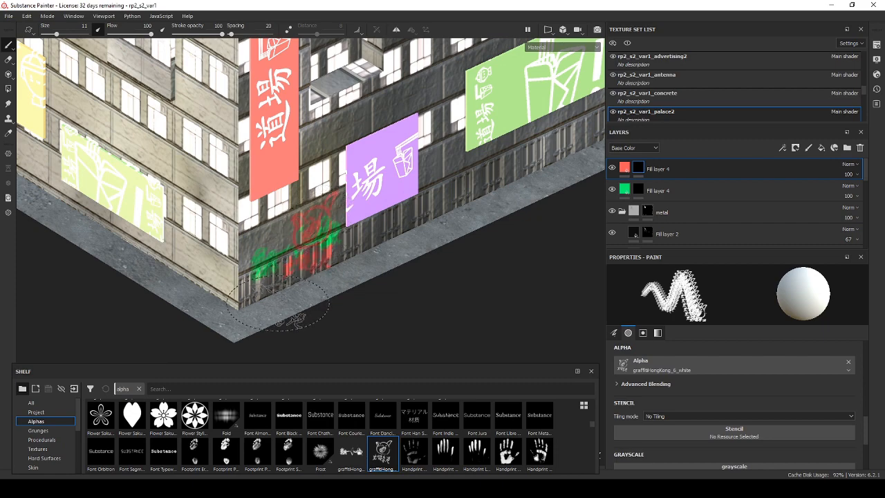
scroll(297, 263, "up", 2)
mouse_move(304, 223)
left_mouse_down()
mouse_move(420, 233)
mouse_move(387, 243)
mouse_move(422, 268)
mouse_move(409, 262)
left_mouse_up()
left_click(357, 225)
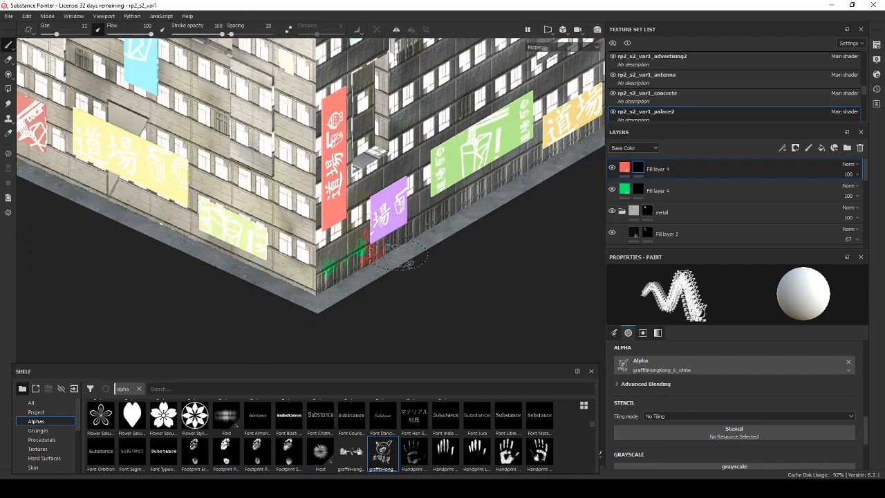
left_click_drag(415, 232, 426, 242)
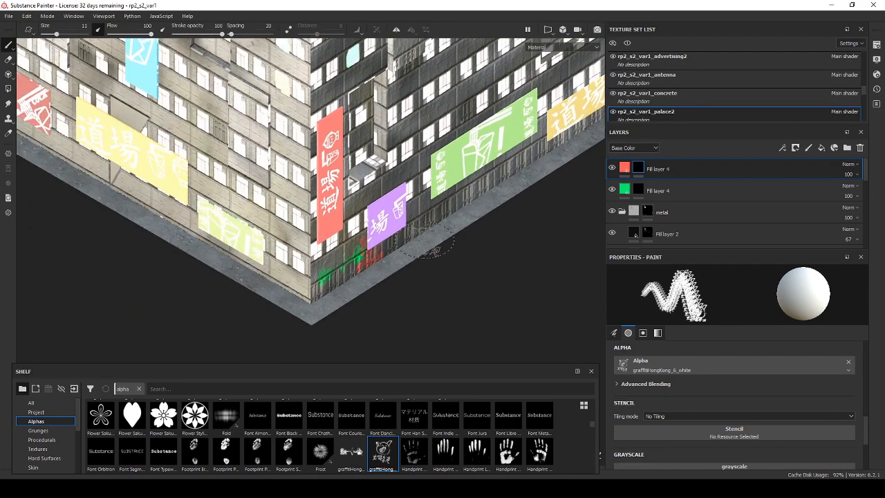